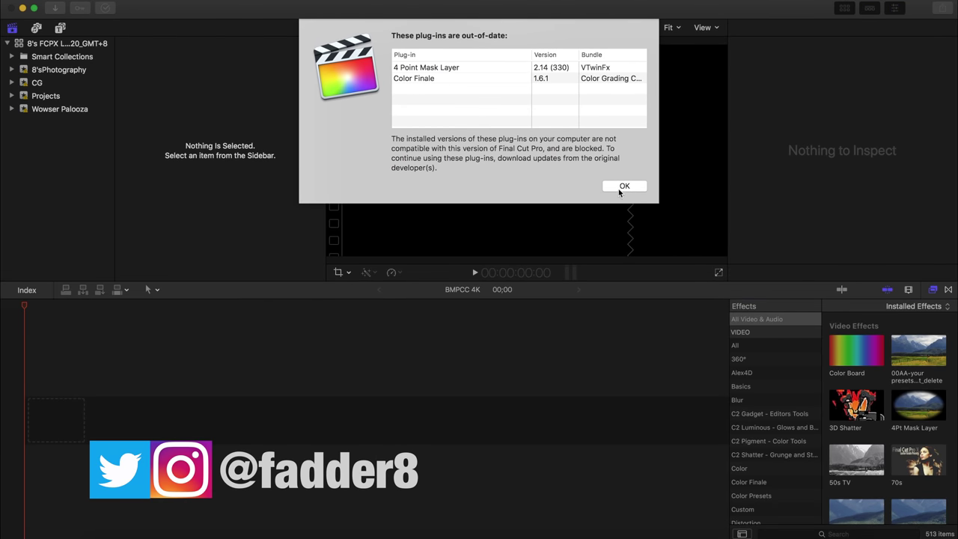
Step: Dismiss the out-of-date plug-ins alert and look through the clips in the 8'sPhotography event
{"action": "left_click", "coordinate": [623, 186]}
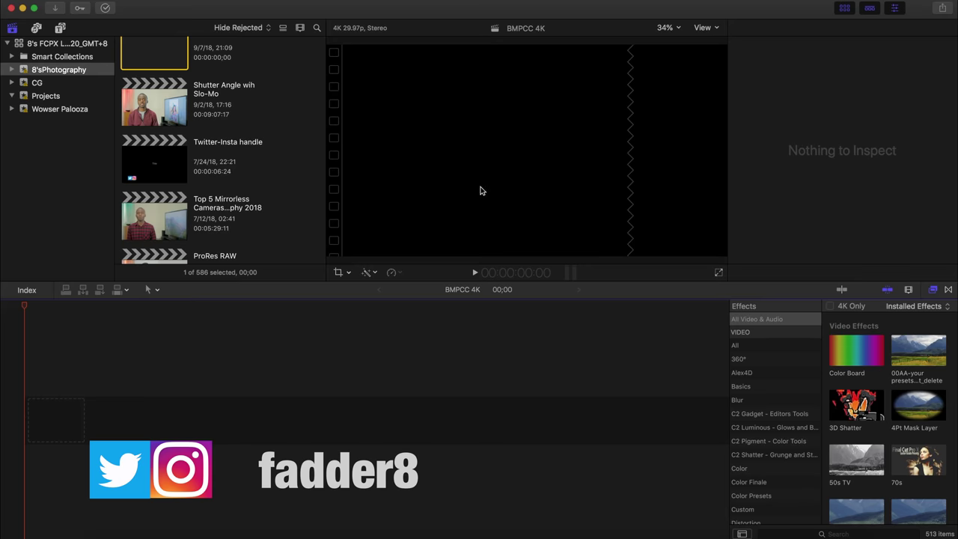
{"action": "scroll", "coordinate": [253, 210], "scroll_direction": "down", "scroll_amount": 10}
{"action": "scroll", "coordinate": [253, 211], "scroll_direction": "down", "scroll_amount": 15}
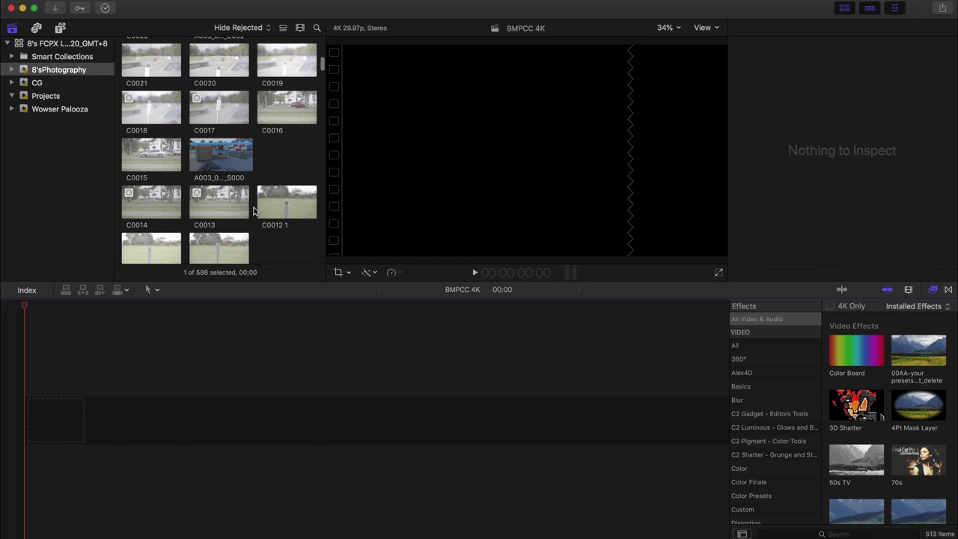
{"action": "scroll", "coordinate": [253, 211], "scroll_direction": "up", "scroll_amount": 3}
{"action": "scroll", "coordinate": [251, 209], "scroll_direction": "up", "scroll_amount": 2}
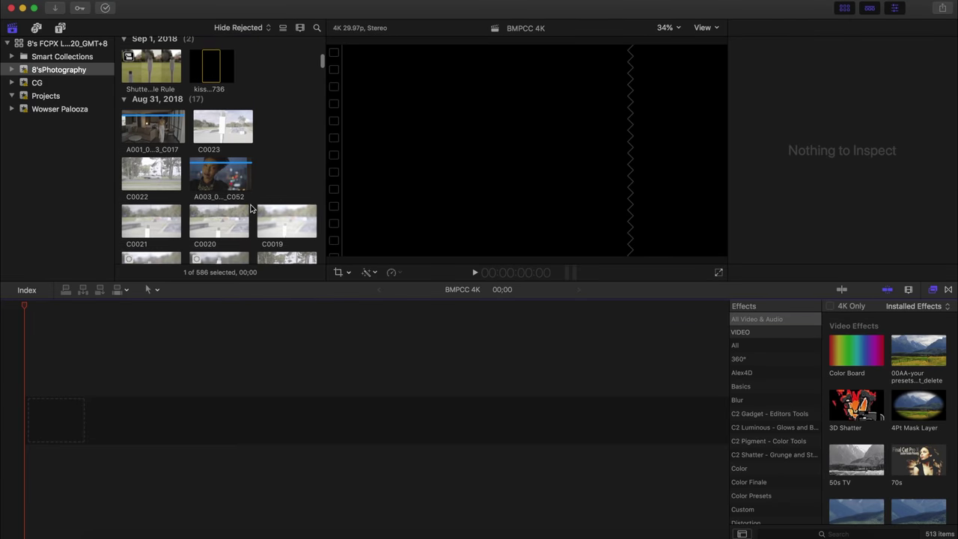
{"action": "scroll", "coordinate": [250, 209], "scroll_direction": "down", "scroll_amount": 6}
{"action": "scroll", "coordinate": [251, 208], "scroll_direction": "down", "scroll_amount": 3}
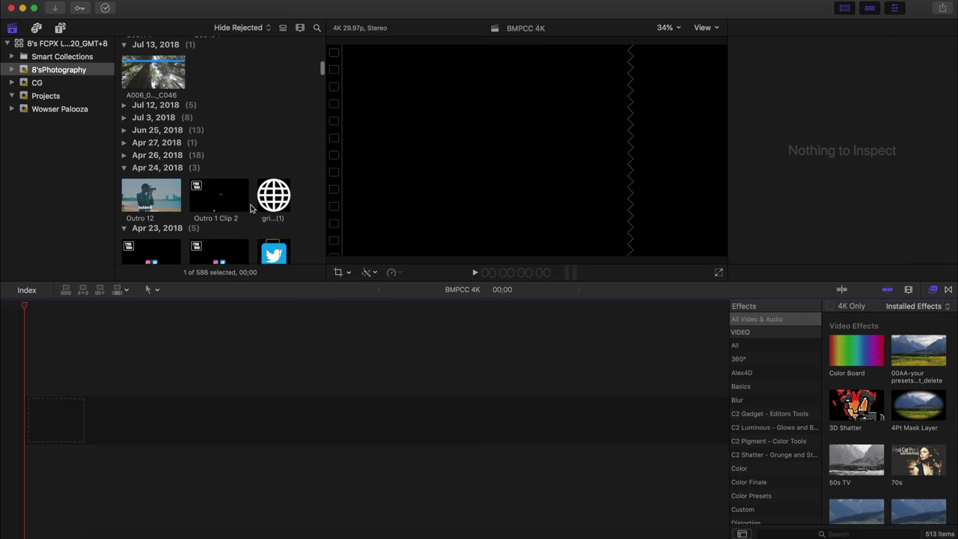
{"action": "scroll", "coordinate": [250, 208], "scroll_direction": "up", "scroll_amount": 5}
{"action": "scroll", "coordinate": [251, 209], "scroll_direction": "down", "scroll_amount": 10}
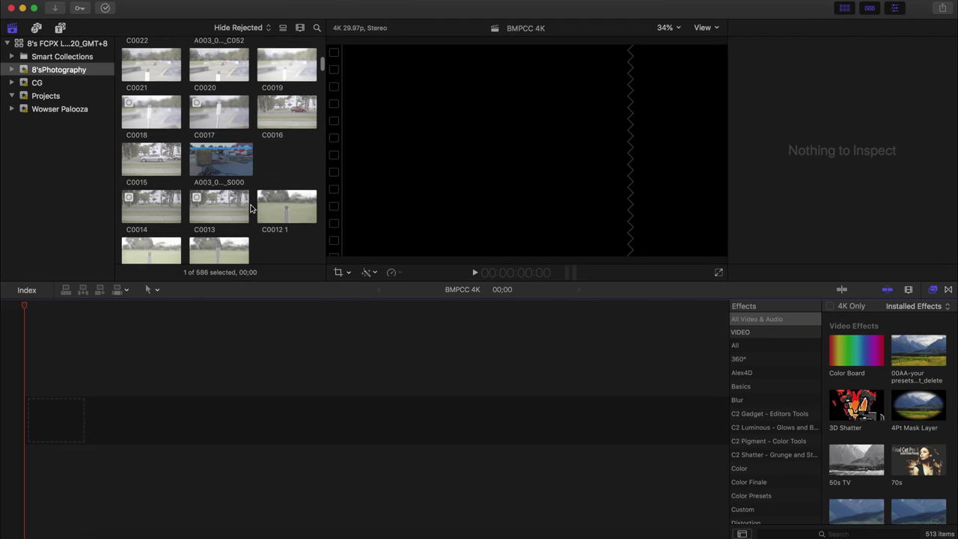
{"action": "scroll", "coordinate": [251, 209], "scroll_direction": "down", "scroll_amount": 5}
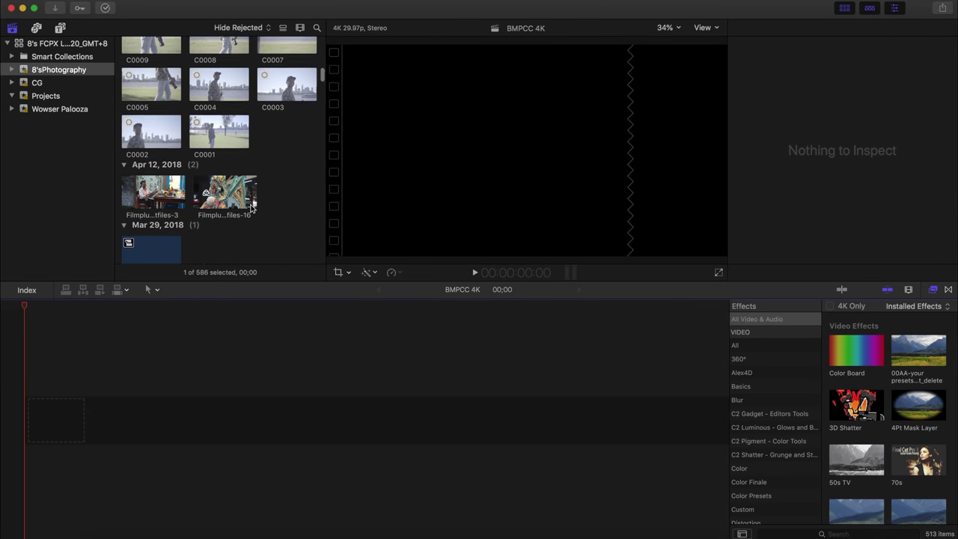
{"action": "scroll", "coordinate": [251, 208], "scroll_direction": "up", "scroll_amount": 10}
{"action": "scroll", "coordinate": [251, 209], "scroll_direction": "up", "scroll_amount": 15}
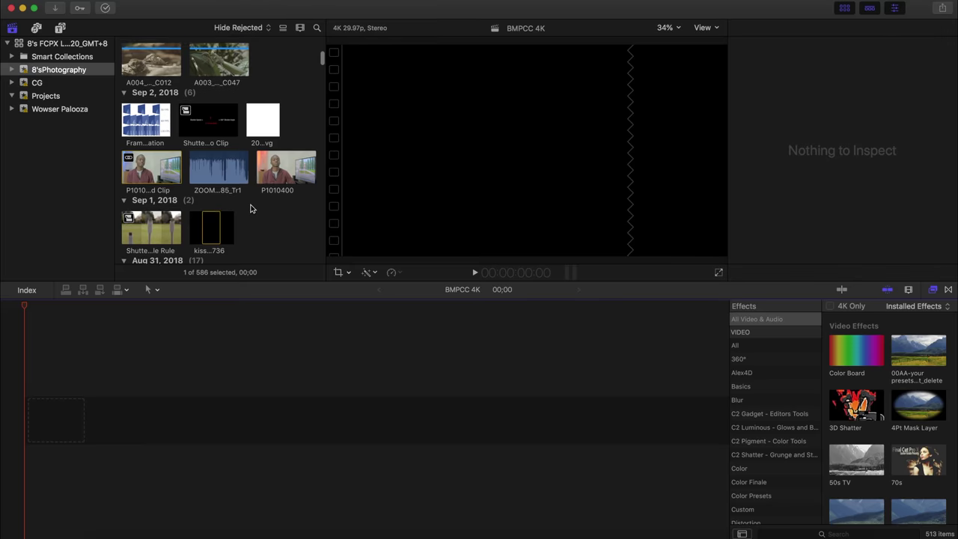
{"action": "scroll", "coordinate": [250, 209], "scroll_direction": "up", "scroll_amount": 5}
{"action": "scroll", "coordinate": [243, 211], "scroll_direction": "down", "scroll_amount": 3}
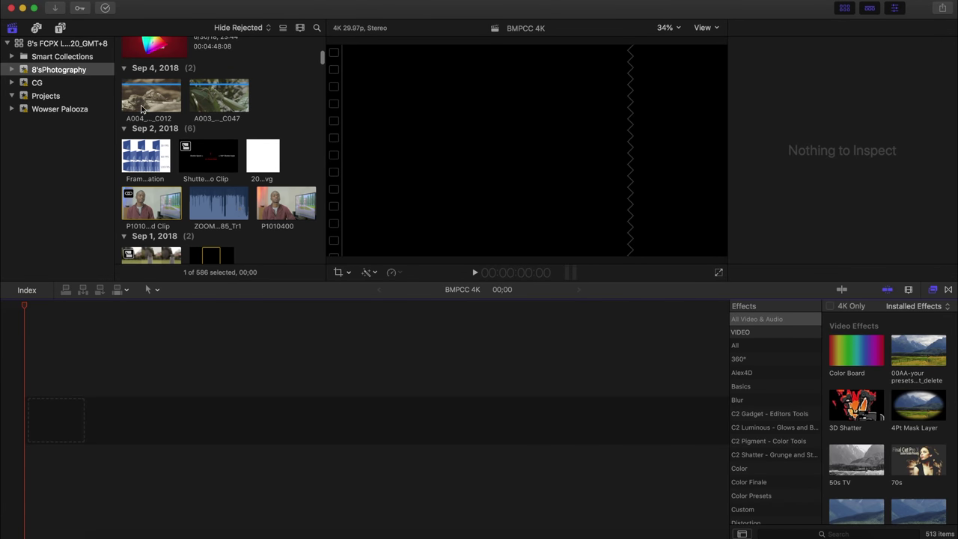
Step: Add both Sep 4, 2018 clips, A004_01101135_C012 and A003_01100904_C047, to the empty BMPCC 4K timeline
{"action": "left_click", "coordinate": [142, 110]}
{"action": "left_click", "coordinate": [237, 103], "text": "super"}
{"action": "left_click_drag", "start_coordinate": [238, 103], "coordinate": [84, 438]}
Step: Append the Aug 31, 2018 clips A001_0…_C017 and A003_07091114_C052 to the end of the timeline
{"action": "scroll", "coordinate": [228, 184], "scroll_direction": "down", "scroll_amount": 5}
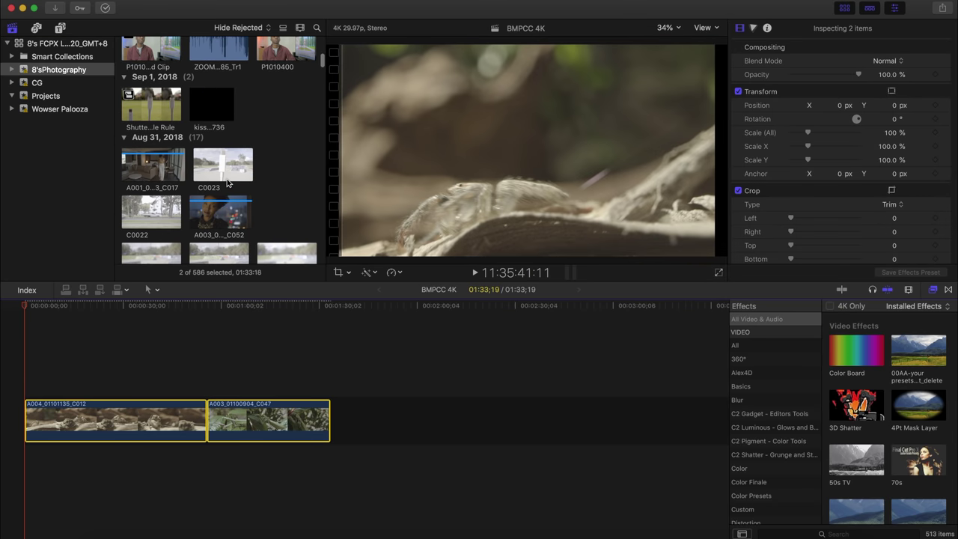
{"action": "scroll", "coordinate": [258, 188], "scroll_direction": "down", "scroll_amount": 5}
{"action": "scroll", "coordinate": [262, 189], "scroll_direction": "up", "scroll_amount": 5}
{"action": "left_click_drag", "start_coordinate": [149, 151], "coordinate": [362, 428]}
{"action": "left_click_drag", "start_coordinate": [219, 192], "coordinate": [419, 428]}
Step: Insert clip A003_07200606_C003_S000 into the timeline just before A003_07091114_C052
{"action": "scroll", "coordinate": [276, 218], "scroll_direction": "down", "scroll_amount": 3}
{"action": "scroll", "coordinate": [277, 219], "scroll_direction": "down", "scroll_amount": 2}
{"action": "left_click_drag", "start_coordinate": [208, 156], "coordinate": [404, 431]}
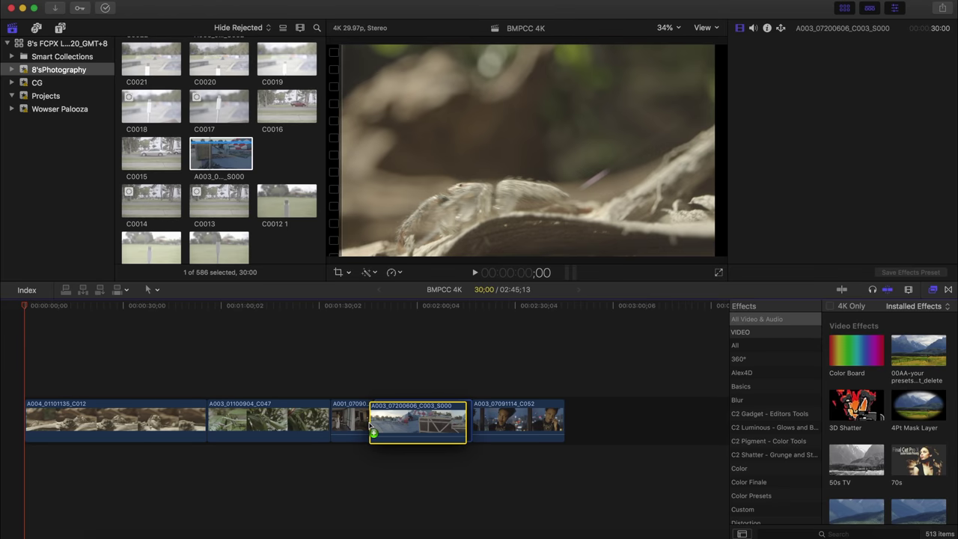
Step: Preview a frame from each of the five clips in the timeline
{"action": "left_click", "coordinate": [429, 386]}
{"action": "left_click", "coordinate": [86, 363]}
{"action": "left_click", "coordinate": [264, 366]}
{"action": "left_click", "coordinate": [362, 365]}
{"action": "left_click", "coordinate": [517, 365]}
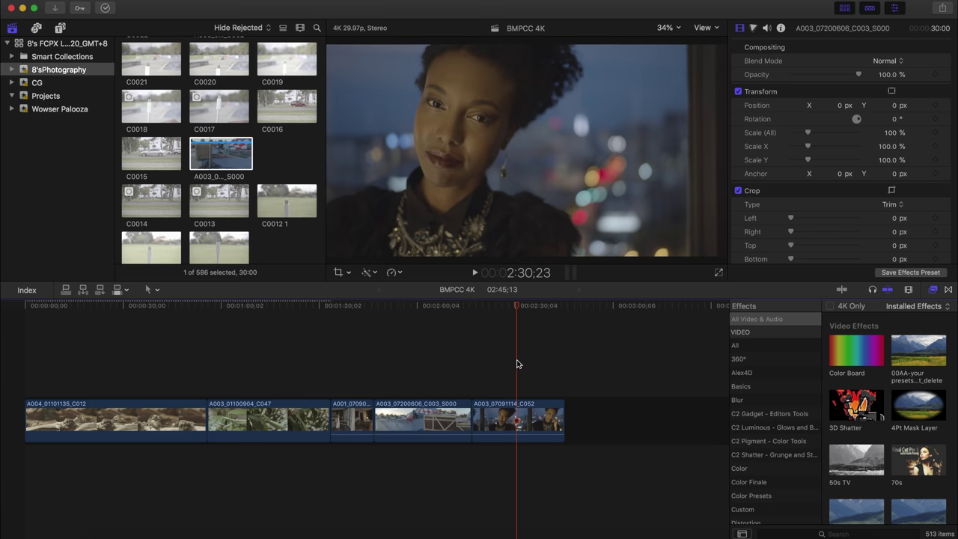
Step: Park the playhead at 12;11, select the first clip A004_01101135_C012 and show its color correction controls
{"action": "left_click", "coordinate": [67, 362]}
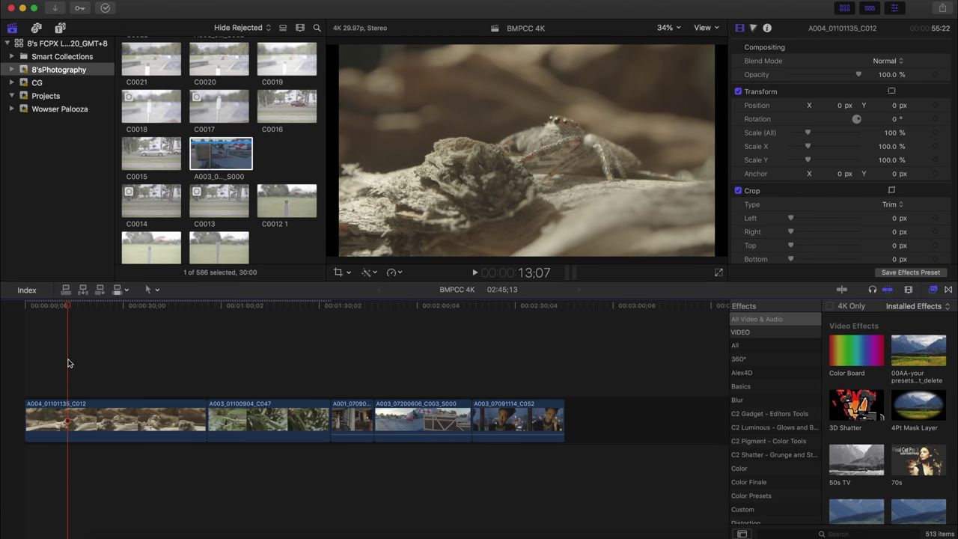
{"action": "left_click", "coordinate": [81, 307]}
{"action": "left_click_drag", "start_coordinate": [86, 311], "coordinate": [65, 315]}
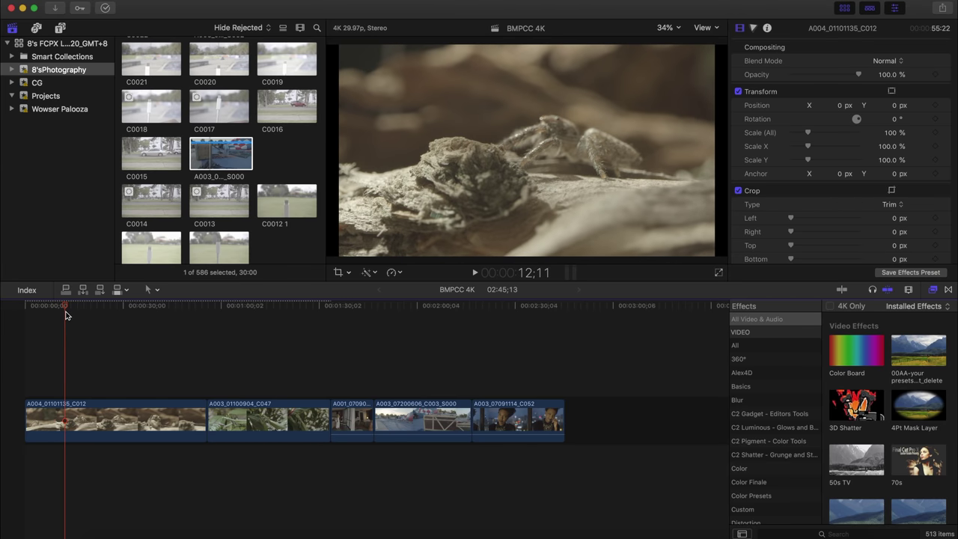
{"action": "left_click", "coordinate": [94, 416]}
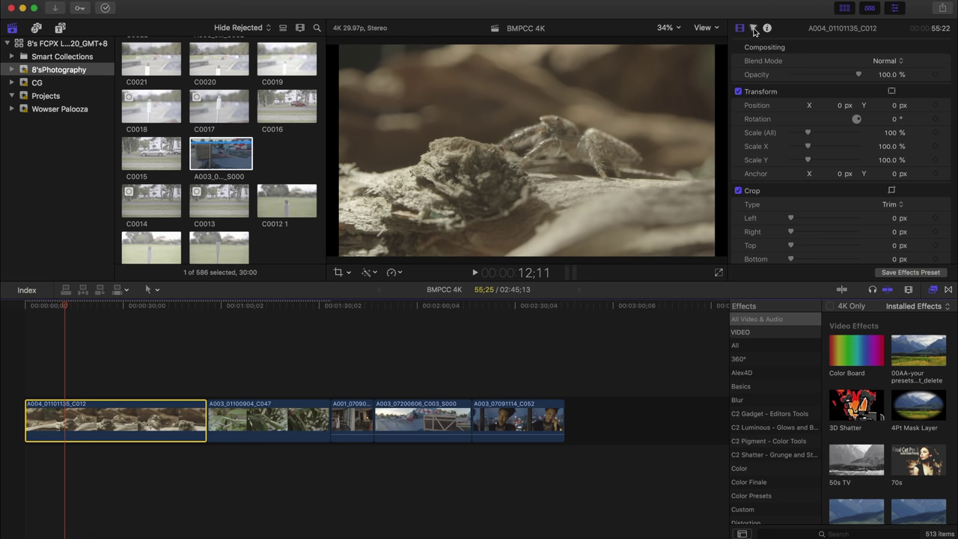
{"action": "left_click", "coordinate": [754, 29]}
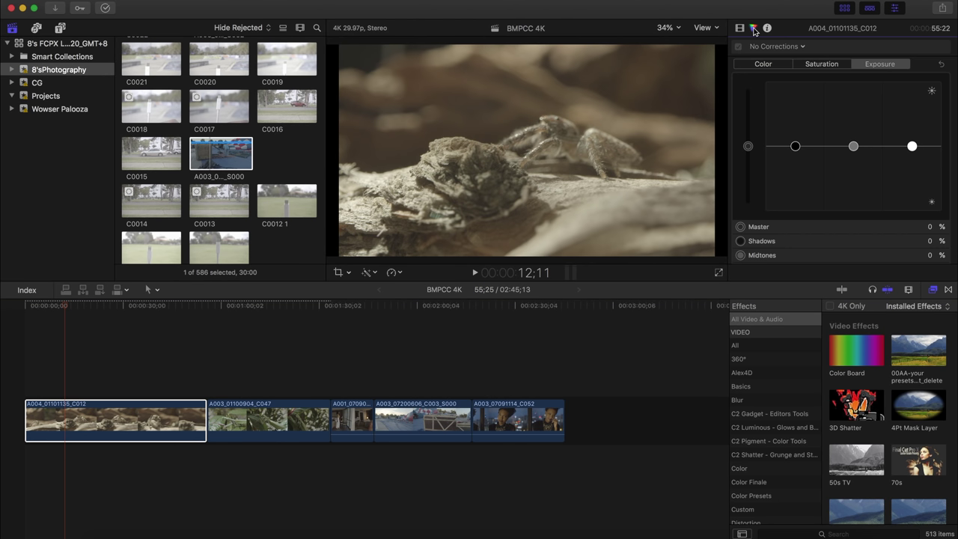
Step: Display the video scopes and add a Color Curves correction to the first clip
{"action": "key", "text": "super+7"}
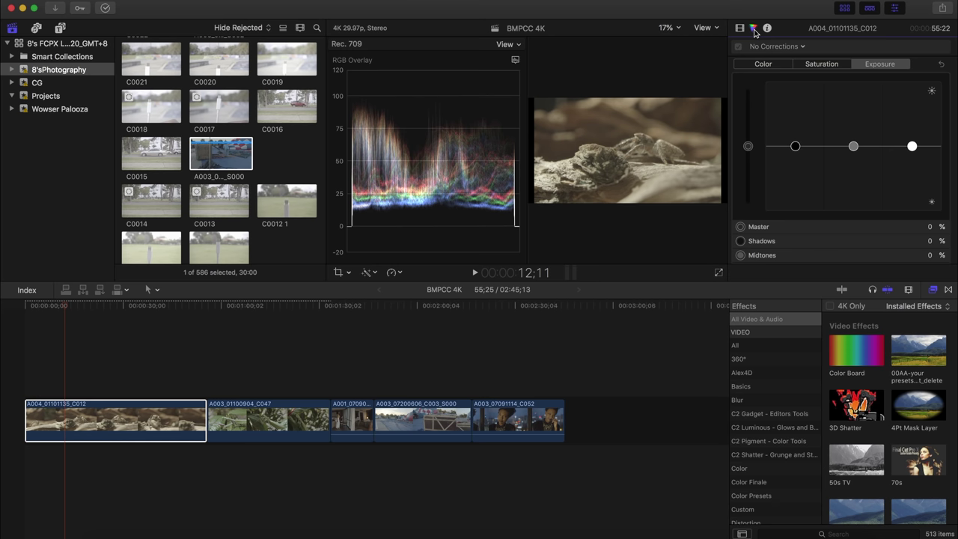
{"action": "left_click", "coordinate": [796, 46]}
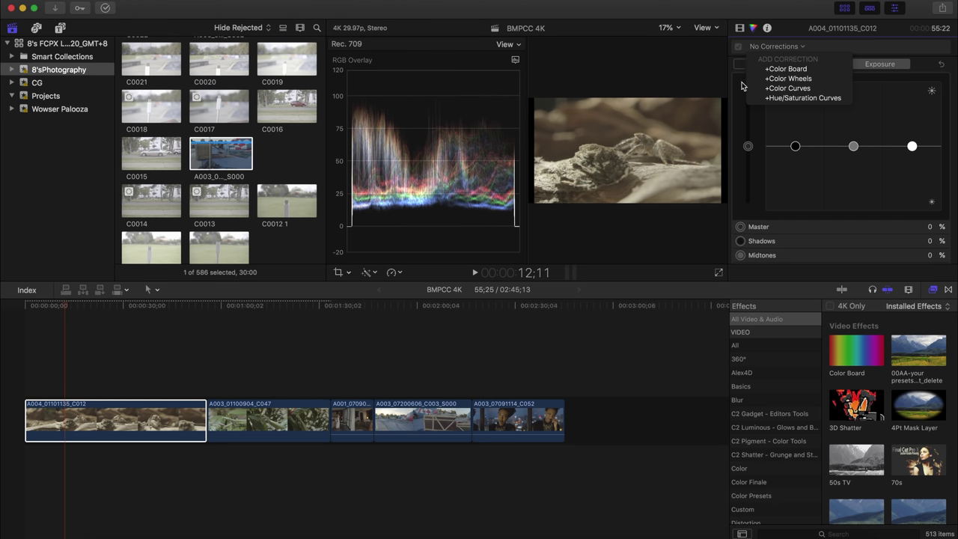
{"action": "left_click", "coordinate": [789, 91]}
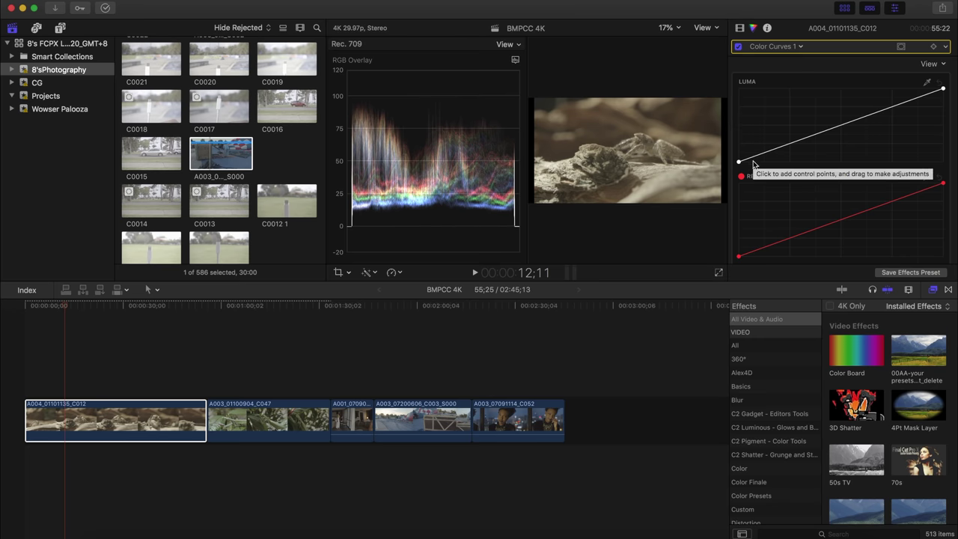
Step: Increase the first clip's contrast by moving the luma curve's black and white points inward, and hide the video scopes
{"action": "left_click_drag", "start_coordinate": [739, 163], "coordinate": [763, 164]}
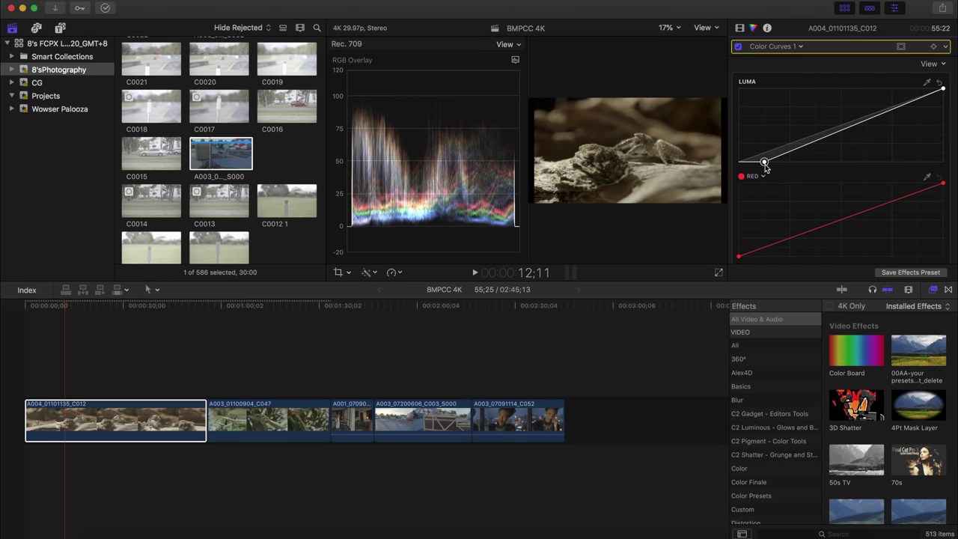
{"action": "left_click_drag", "start_coordinate": [941, 89], "coordinate": [920, 88]}
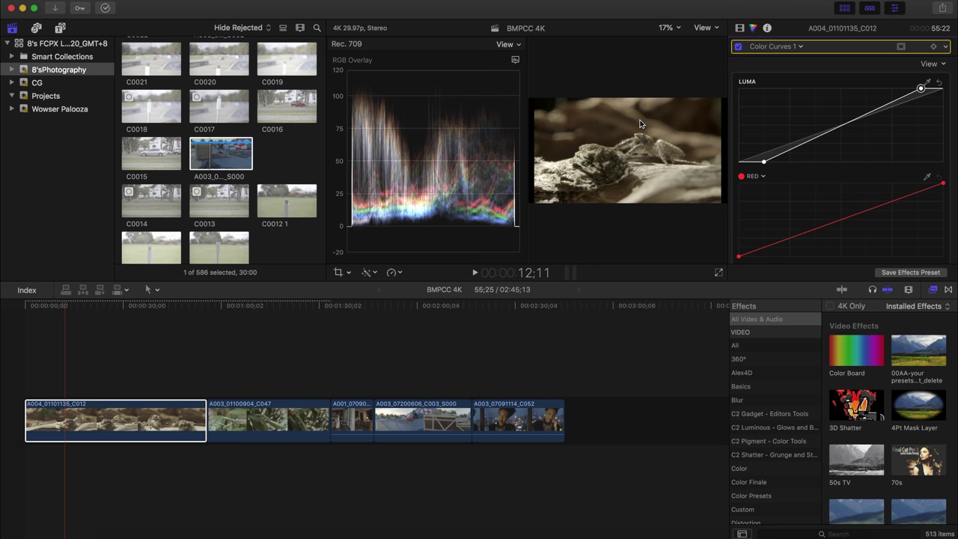
{"action": "left_click_drag", "start_coordinate": [764, 163], "coordinate": [769, 164]}
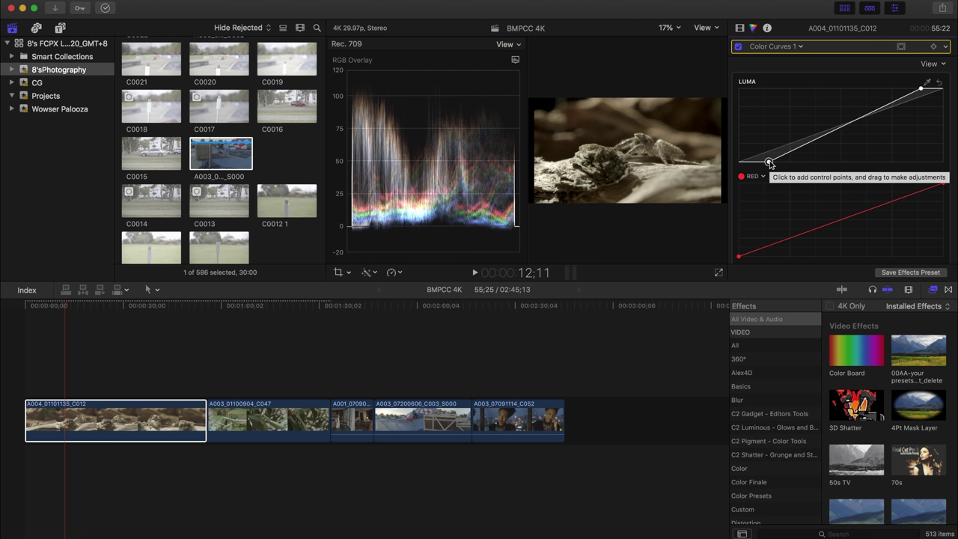
{"action": "key", "text": "super+7"}
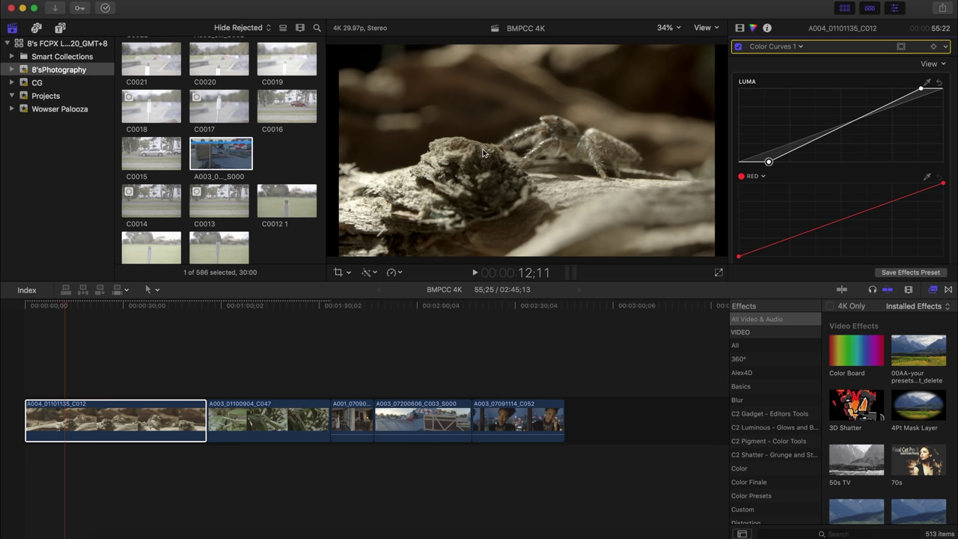
{"action": "left_click_drag", "start_coordinate": [770, 164], "coordinate": [776, 165]}
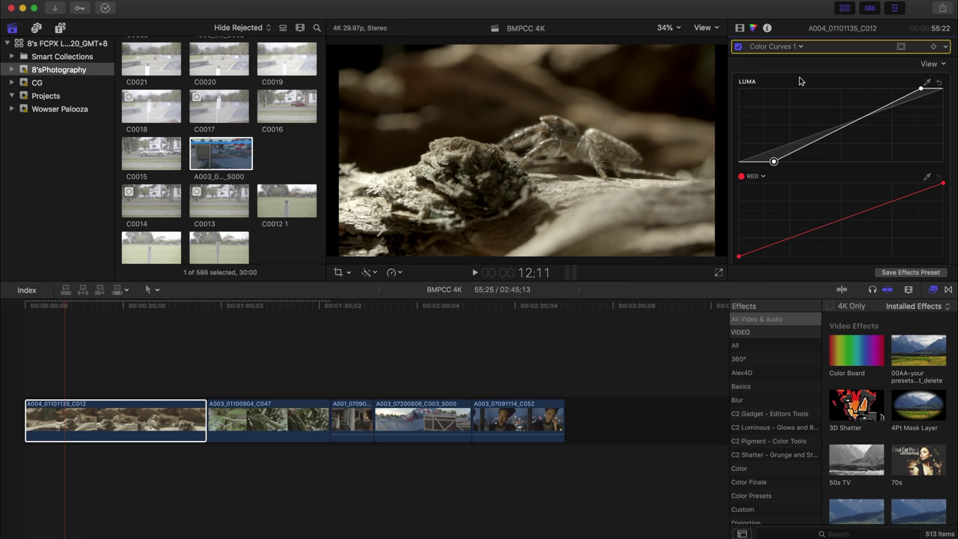
Step: Add a Color Wheels correction to the first clip, set its temperature to 5500 and scrub through the graded clip
{"action": "left_click", "coordinate": [800, 47]}
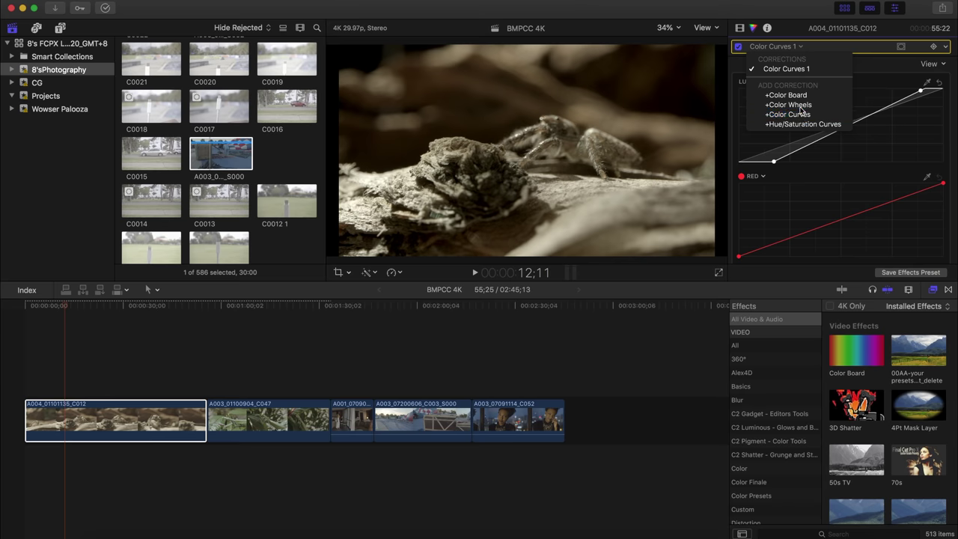
{"action": "key", "text": "Escape"}
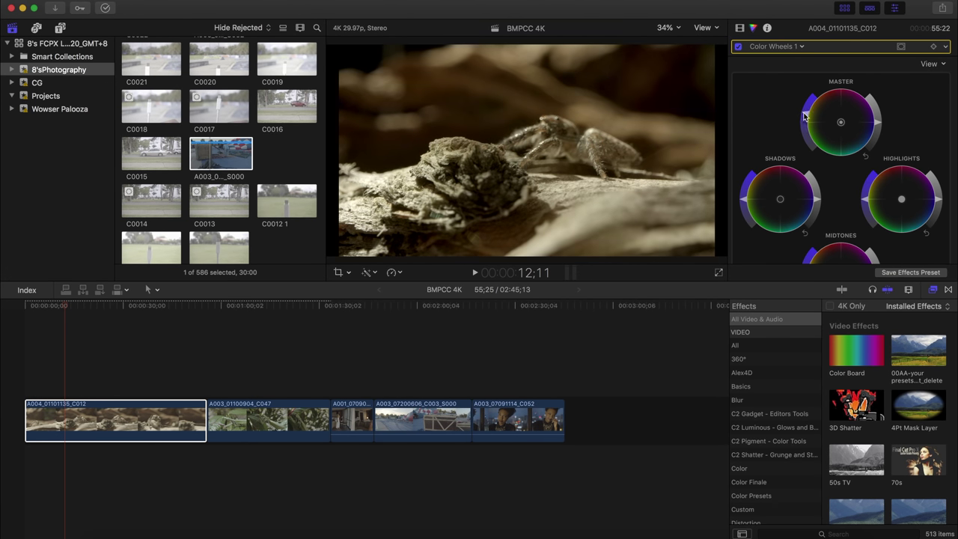
{"action": "scroll", "coordinate": [808, 172], "scroll_direction": "down", "scroll_amount": 3}
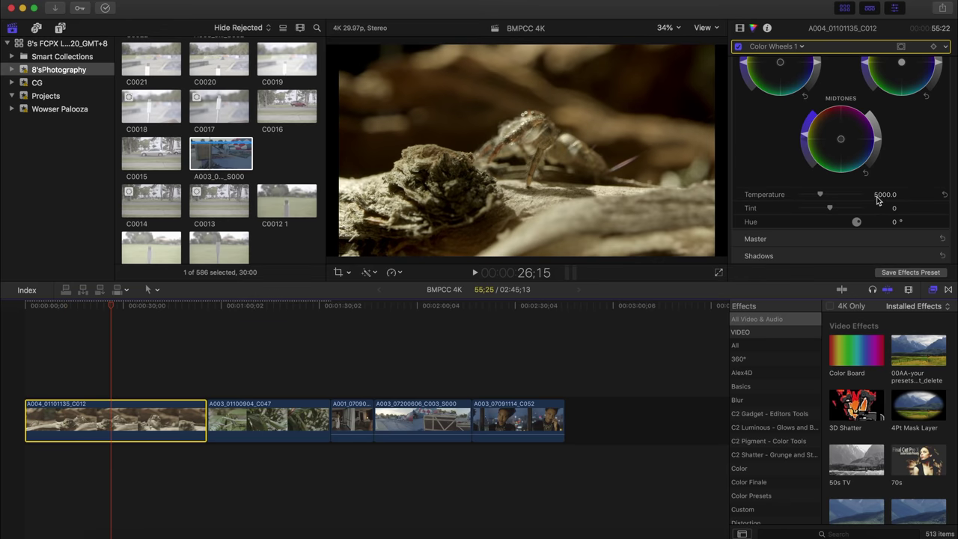
{"action": "left_click_drag", "start_coordinate": [822, 198], "coordinate": [821, 196]}
{"action": "left_click", "coordinate": [883, 195]}
{"action": "type", "text": "55"}
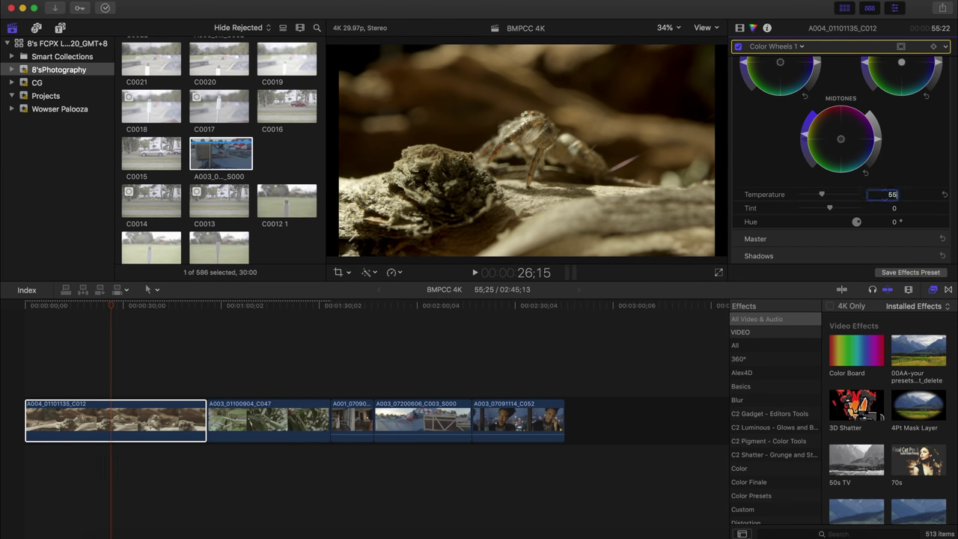
{"action": "key", "text": "Return"}
{"action": "left_click_drag", "start_coordinate": [112, 311], "coordinate": [23, 313]}
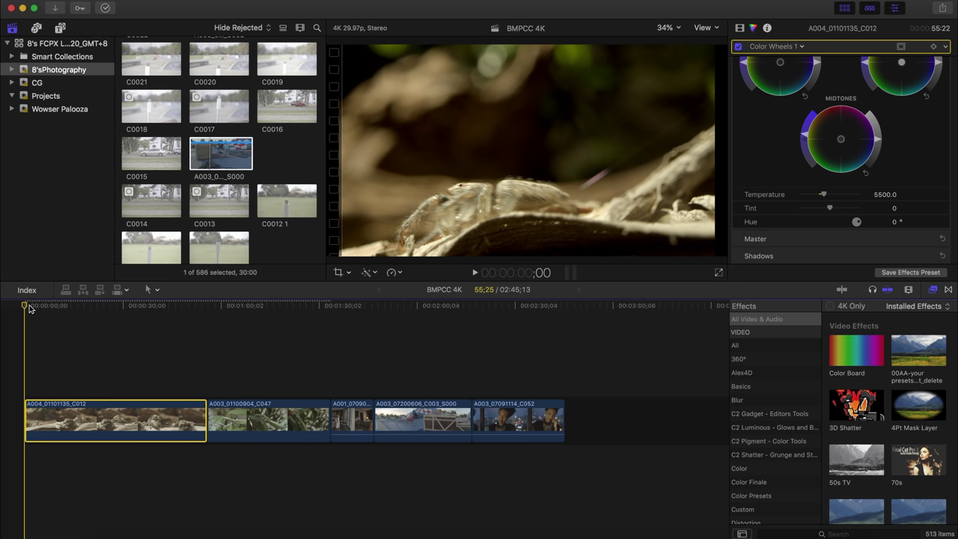
{"action": "left_click_drag", "start_coordinate": [30, 309], "coordinate": [65, 309]}
Step: Select the second clip A003_01100904_C047, park the playhead at 1:02;00 and display the video scopes
{"action": "left_click", "coordinate": [234, 419]}
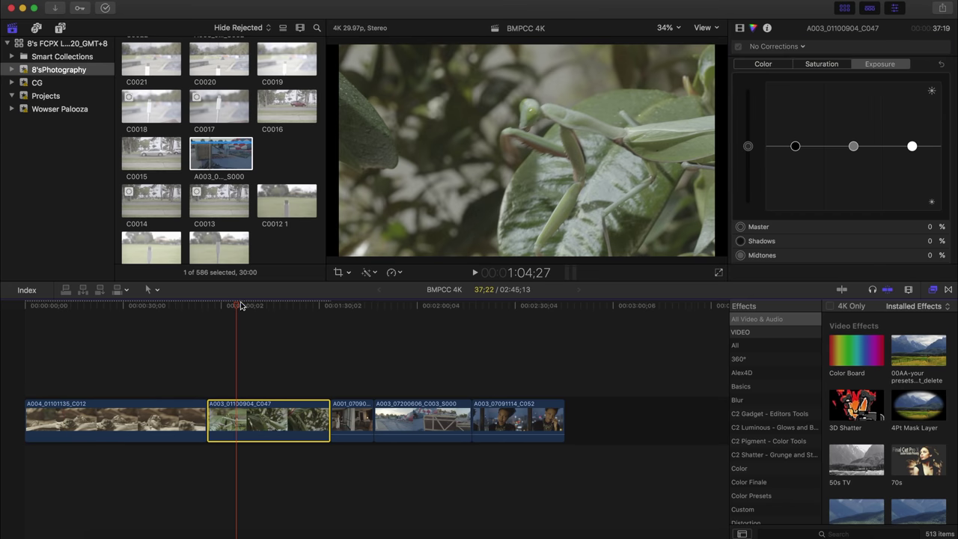
{"action": "mouse_move", "coordinate": [235, 309]}
{"action": "left_mouse_down"}
{"action": "mouse_move", "coordinate": [207, 311]}
{"action": "mouse_move", "coordinate": [227, 310]}
{"action": "left_mouse_up"}
{"action": "key", "text": "Right"}
{"action": "key", "text": "Right"}
{"action": "key", "text": "Right"}
{"action": "key", "text": "Right"}
{"action": "key", "text": "Right"}
{"action": "key", "text": "Right"}
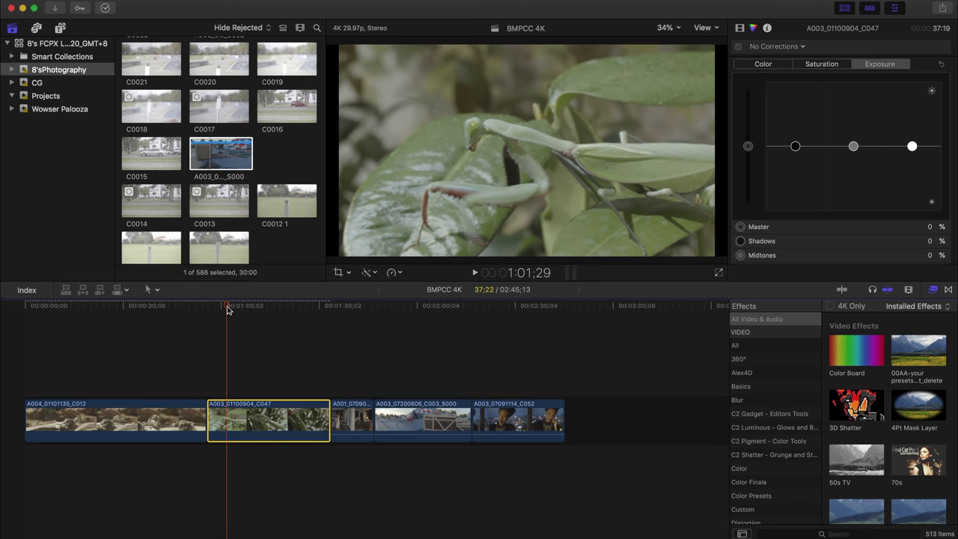
{"action": "key", "text": "Left"}
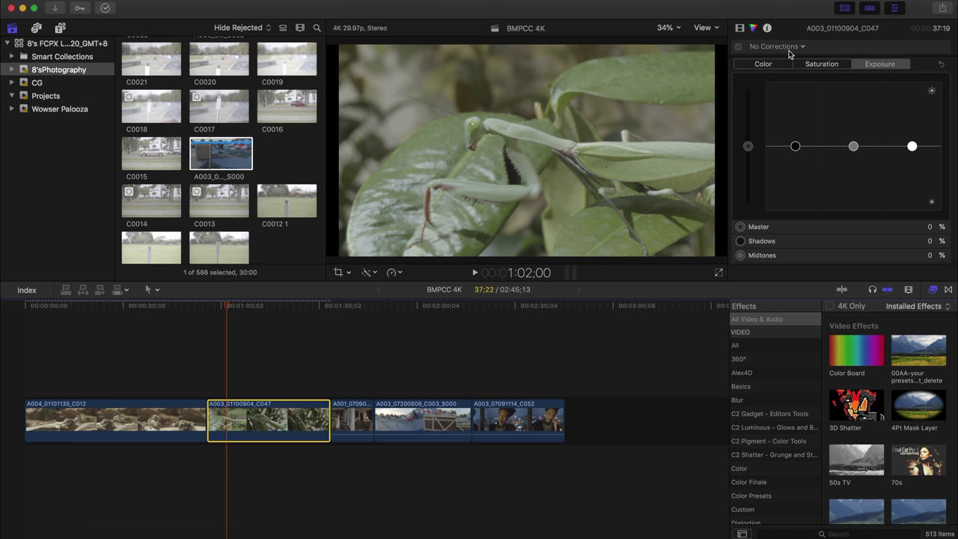
{"action": "key", "text": "super+7"}
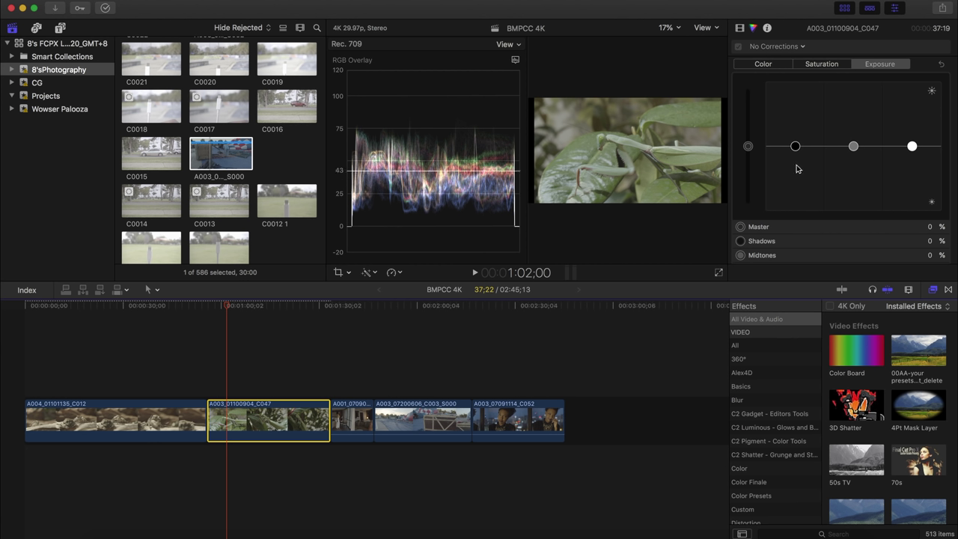
Step: Adjust the second clip's Color Board exposure: master 5%, shadows -36% and moderately raised highlights
{"action": "left_click_drag", "start_coordinate": [795, 153], "coordinate": [796, 162]}
{"action": "left_click_drag", "start_coordinate": [911, 146], "coordinate": [911, 125]}
{"action": "left_click_drag", "start_coordinate": [747, 145], "coordinate": [747, 142]}
{"action": "left_click_drag", "start_coordinate": [796, 162], "coordinate": [797, 171]}
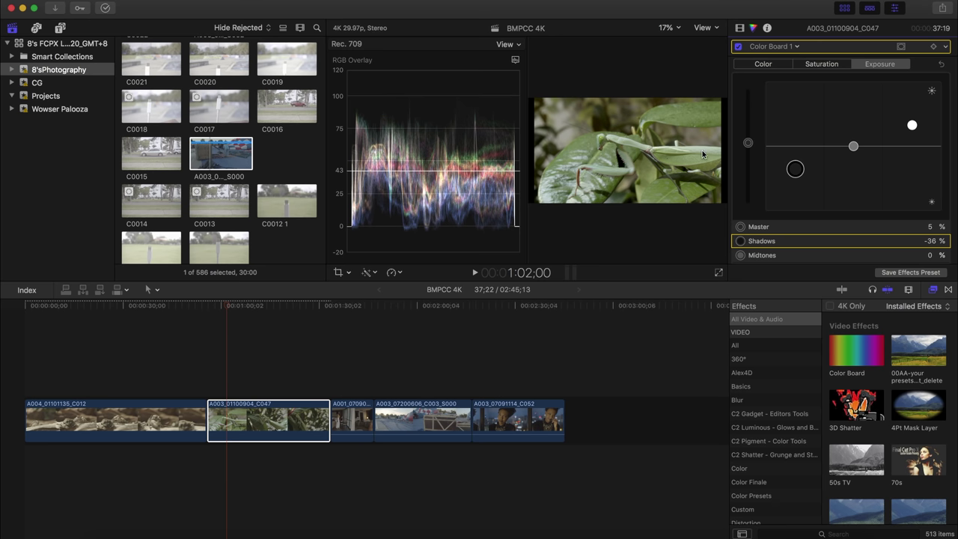
{"action": "left_click", "coordinate": [911, 127]}
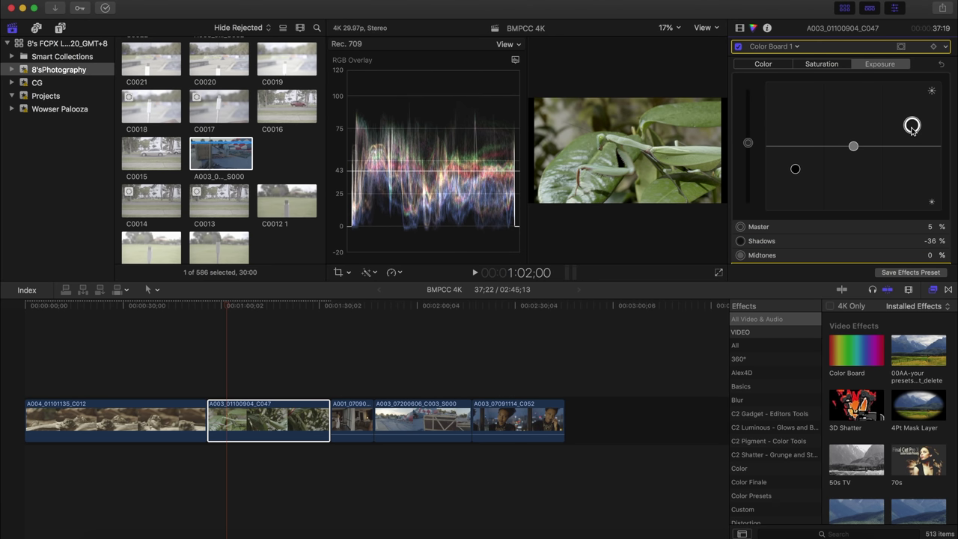
{"action": "left_click_drag", "start_coordinate": [911, 130], "coordinate": [912, 133]}
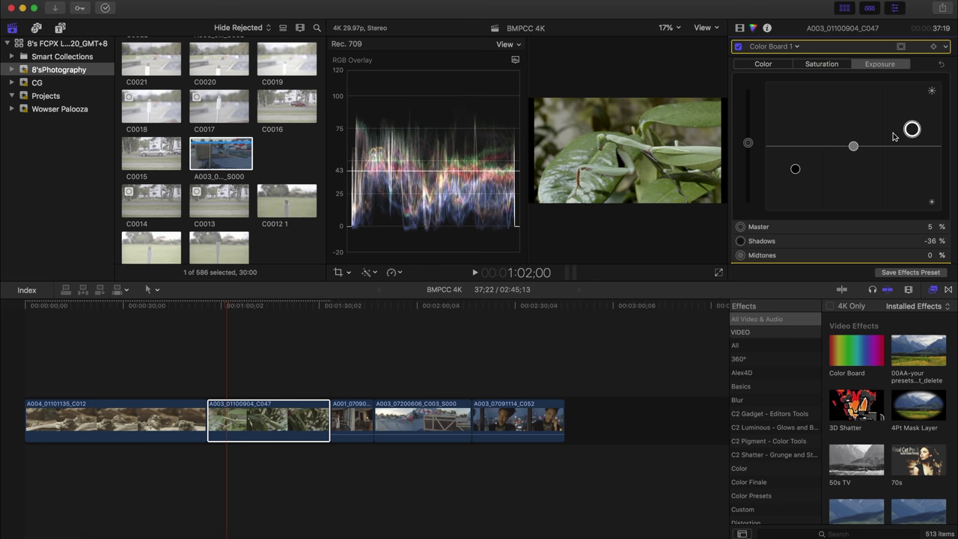
Step: Hide the video scopes and compare the second clip with its Color Board correction off and on, ending with the playhead at 1:01;02
{"action": "key", "text": "super+7"}
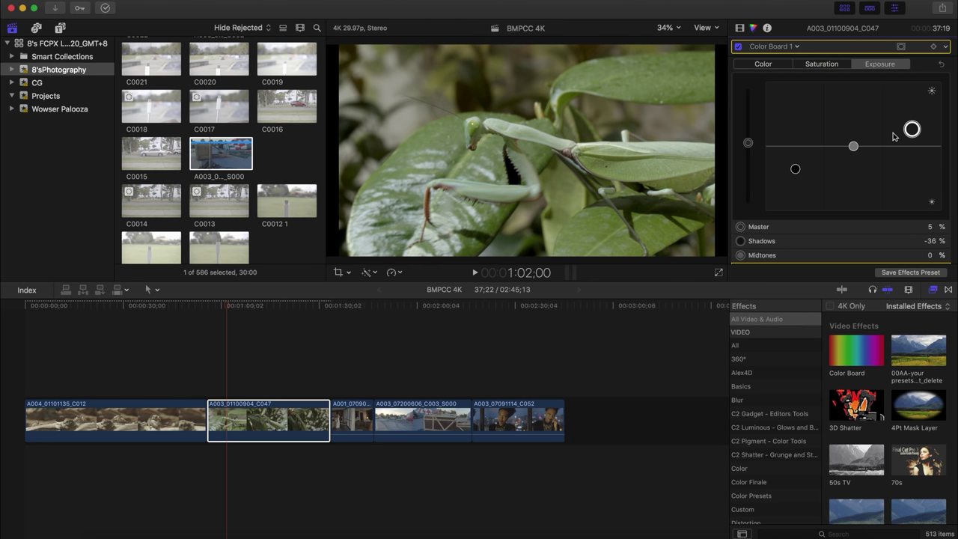
{"action": "left_click", "coordinate": [739, 46]}
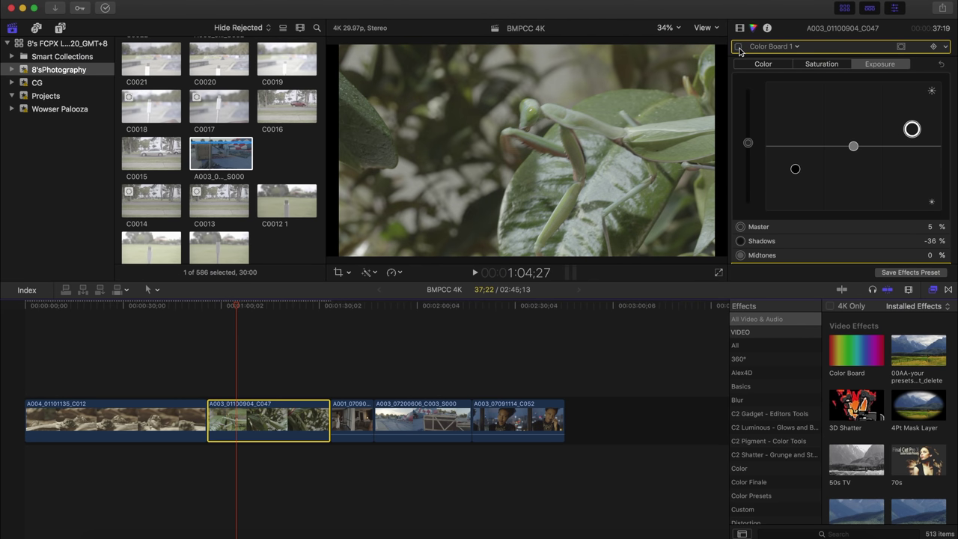
{"action": "left_click", "coordinate": [738, 47]}
{"action": "mouse_move", "coordinate": [238, 309]}
{"action": "left_mouse_down"}
{"action": "mouse_move", "coordinate": [280, 311]}
{"action": "mouse_move", "coordinate": [225, 314]}
{"action": "left_mouse_up"}
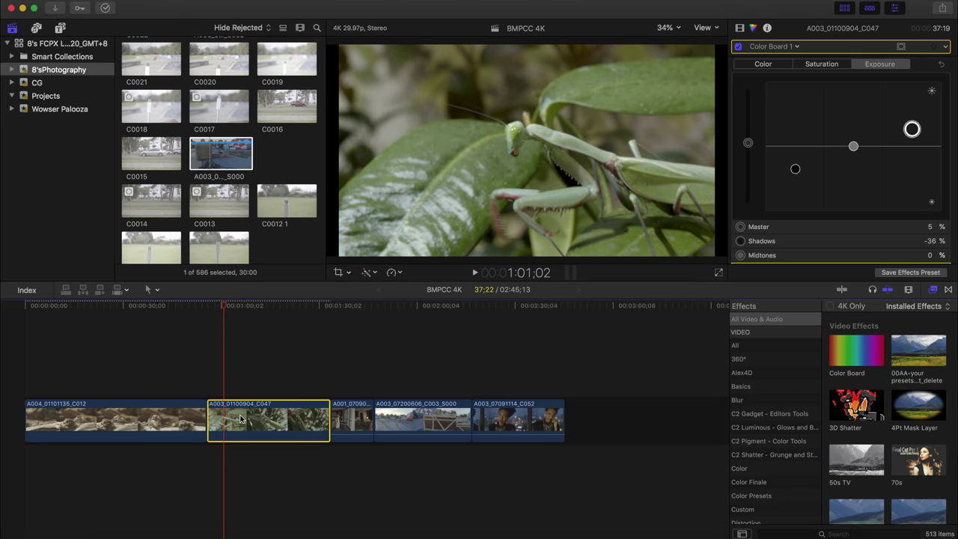
Step: Add a Color Wheels correction to the second clip and set its temperature to 6000
{"action": "left_click", "coordinate": [796, 46]}
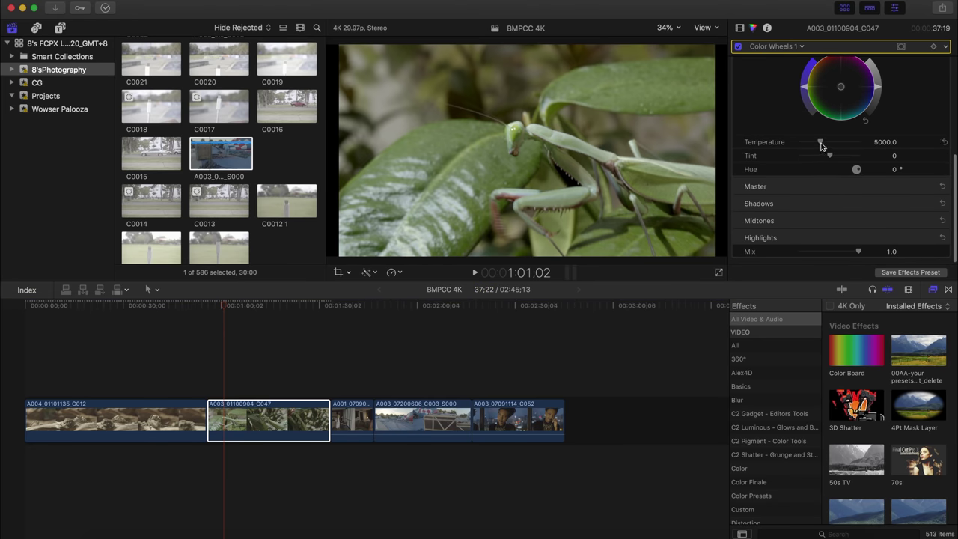
{"action": "left_click_drag", "start_coordinate": [821, 142], "coordinate": [828, 145]}
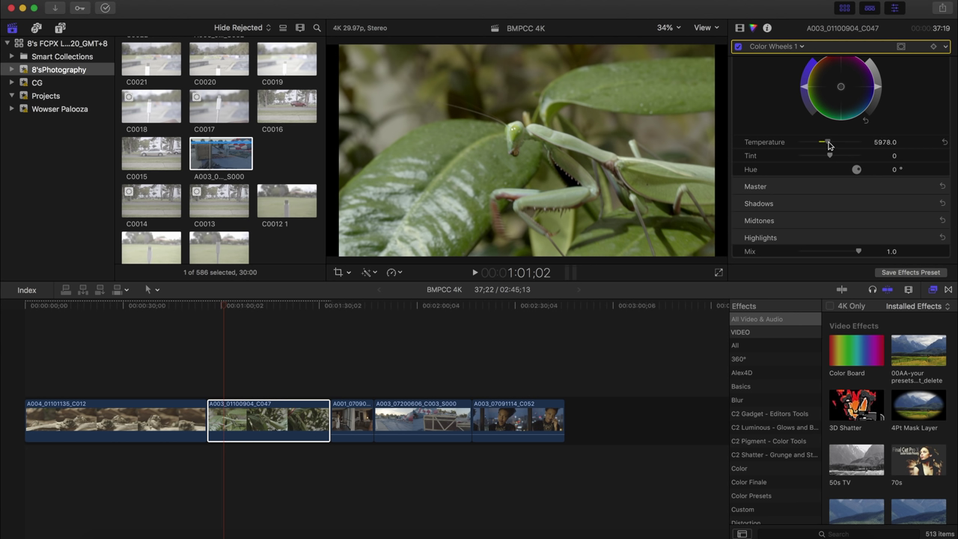
{"action": "left_click", "coordinate": [887, 143]}
{"action": "type", "text": "6000"}
{"action": "key", "text": "Return"}
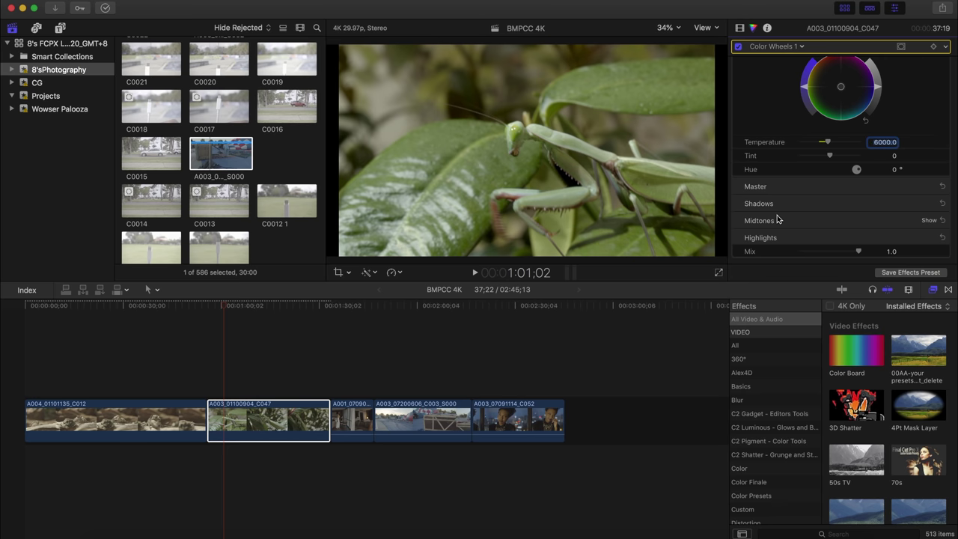
{"action": "scroll", "coordinate": [776, 217], "scroll_direction": "up", "scroll_amount": 1}
{"action": "scroll", "coordinate": [776, 217], "scroll_direction": "up", "scroll_amount": 8}
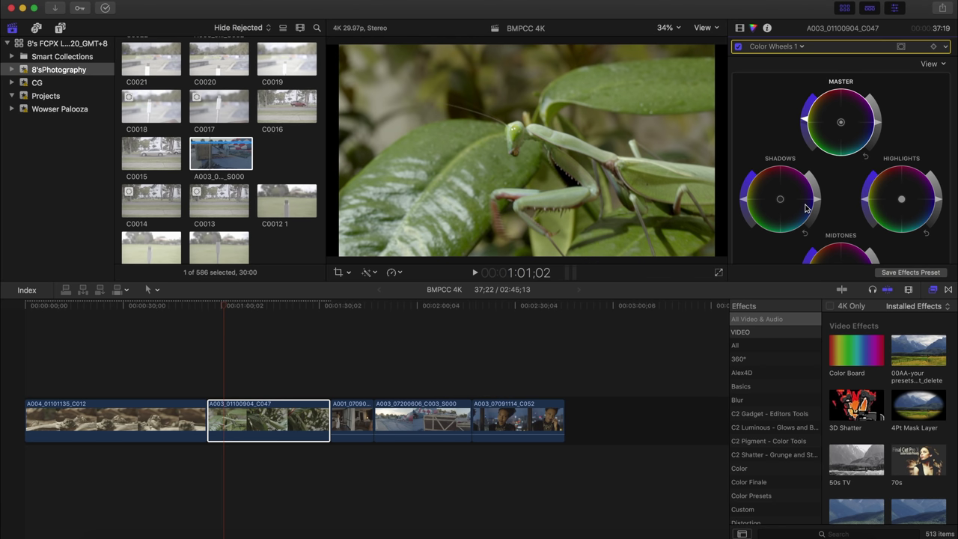
{"action": "scroll", "coordinate": [808, 209], "scroll_direction": "down", "scroll_amount": 4}
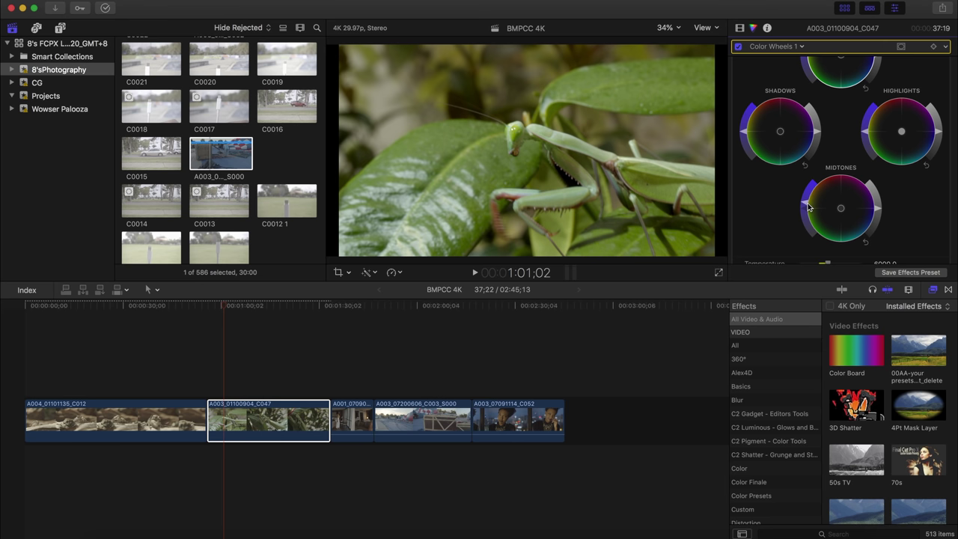
{"action": "mouse_move", "coordinate": [224, 310]}
{"action": "left_mouse_down"}
{"action": "mouse_move", "coordinate": [288, 310]}
{"action": "mouse_move", "coordinate": [223, 313]}
{"action": "left_mouse_up"}
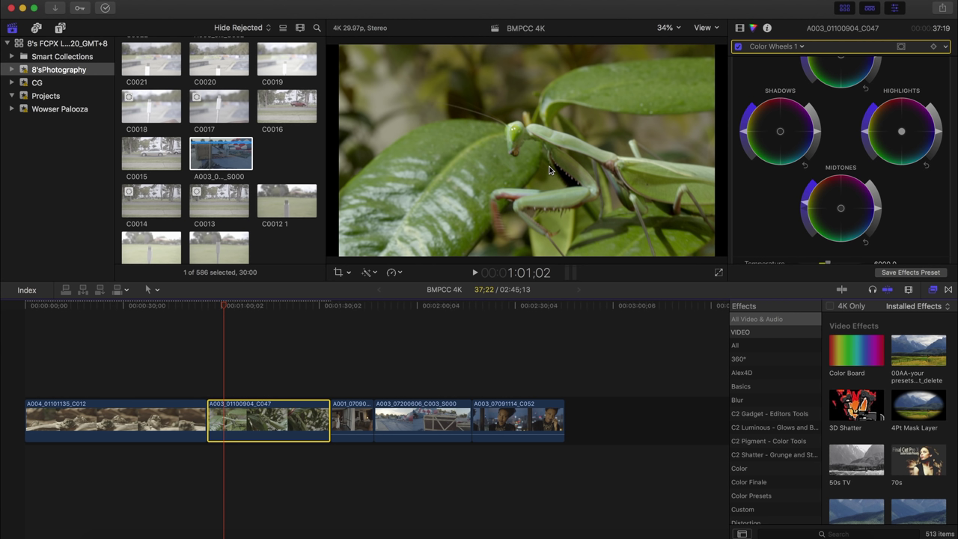
Step: Add Hue/Saturation Curves to the second clip, sample the leaf green for Hue vs Hue and lower the middle point slightly
{"action": "left_click", "coordinate": [801, 47]}
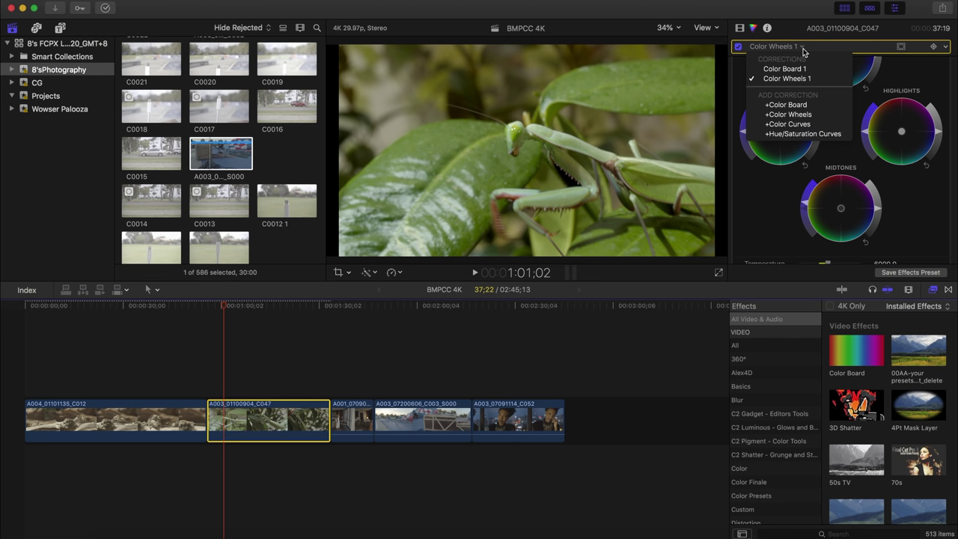
{"action": "left_click", "coordinate": [798, 135]}
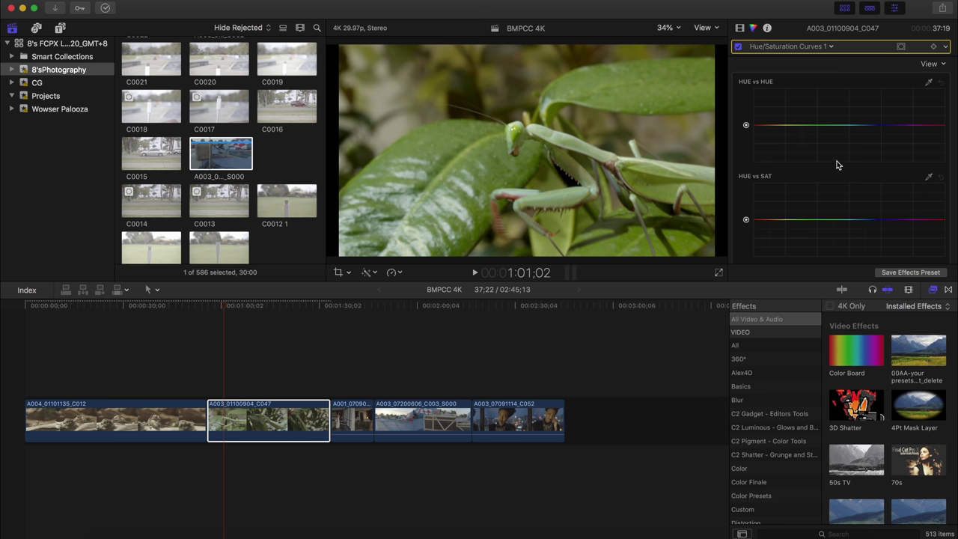
{"action": "scroll", "coordinate": [837, 164], "scroll_direction": "down", "scroll_amount": 3}
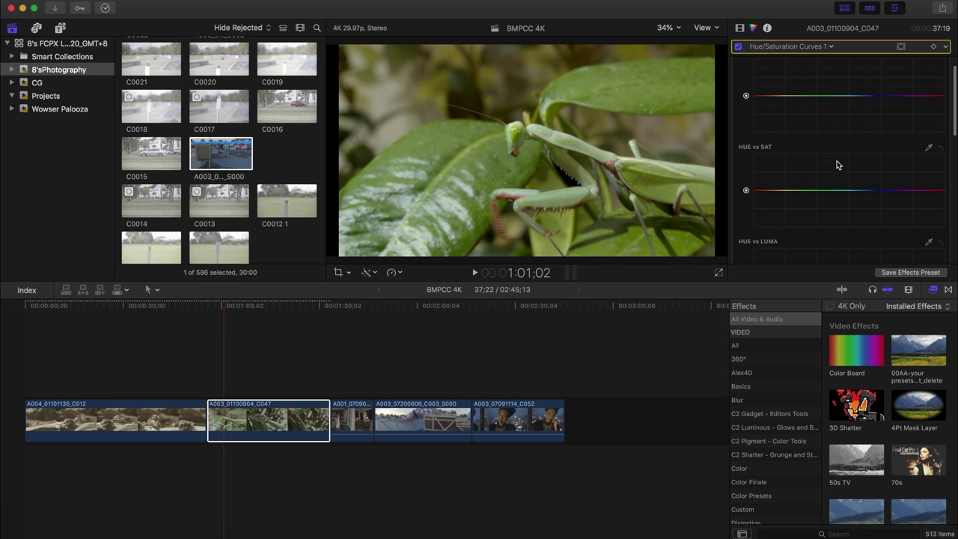
{"action": "scroll", "coordinate": [837, 164], "scroll_direction": "up", "scroll_amount": 3}
{"action": "left_click", "coordinate": [929, 77]}
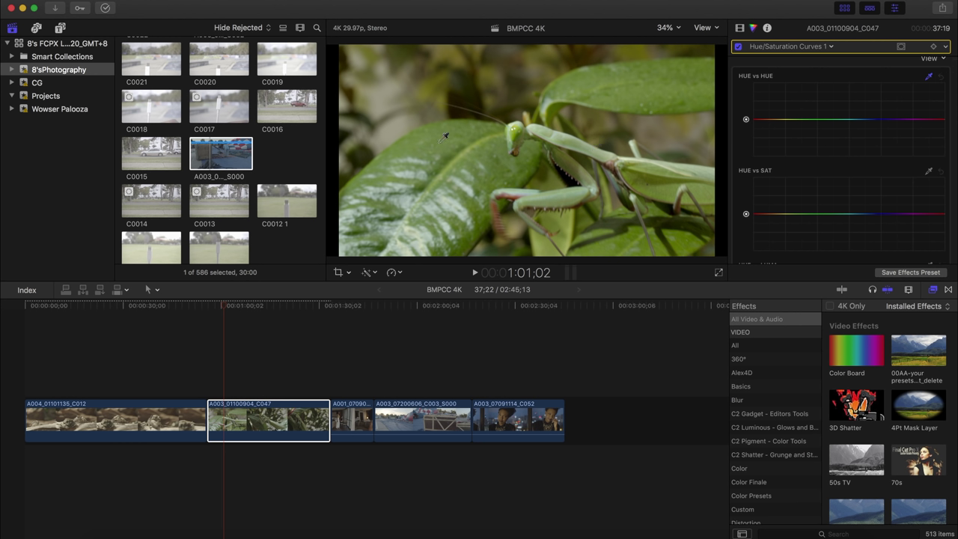
{"action": "mouse_move", "coordinate": [445, 140]}
{"action": "left_mouse_down"}
{"action": "mouse_move", "coordinate": [464, 124]}
{"action": "mouse_move", "coordinate": [455, 134]}
{"action": "left_mouse_up"}
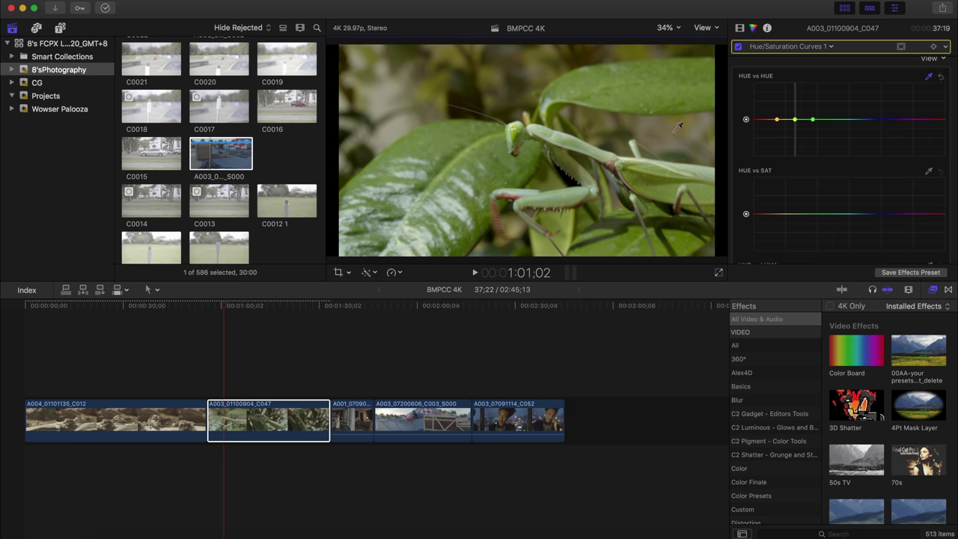
{"action": "left_click", "coordinate": [795, 119]}
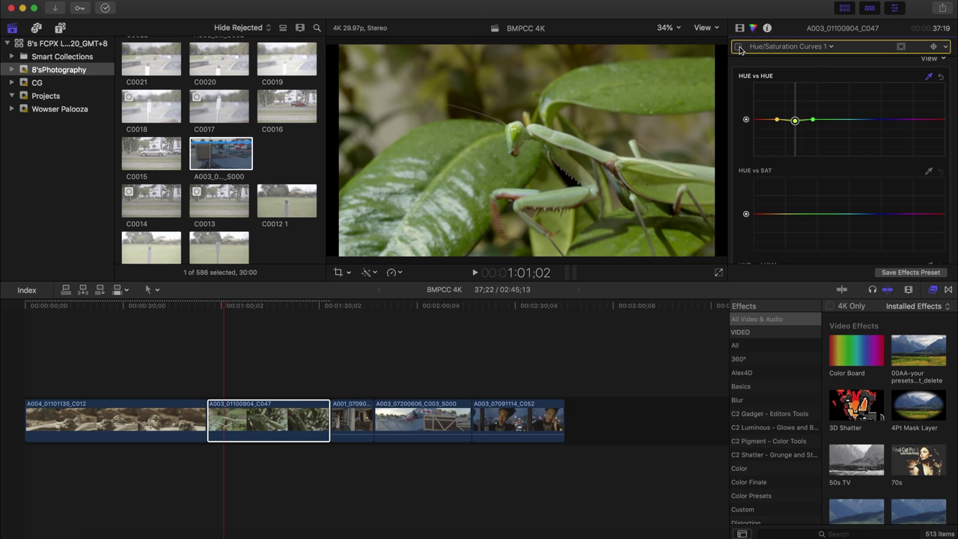
{"action": "scroll", "coordinate": [876, 66], "scroll_direction": "up", "scroll_amount": 1}
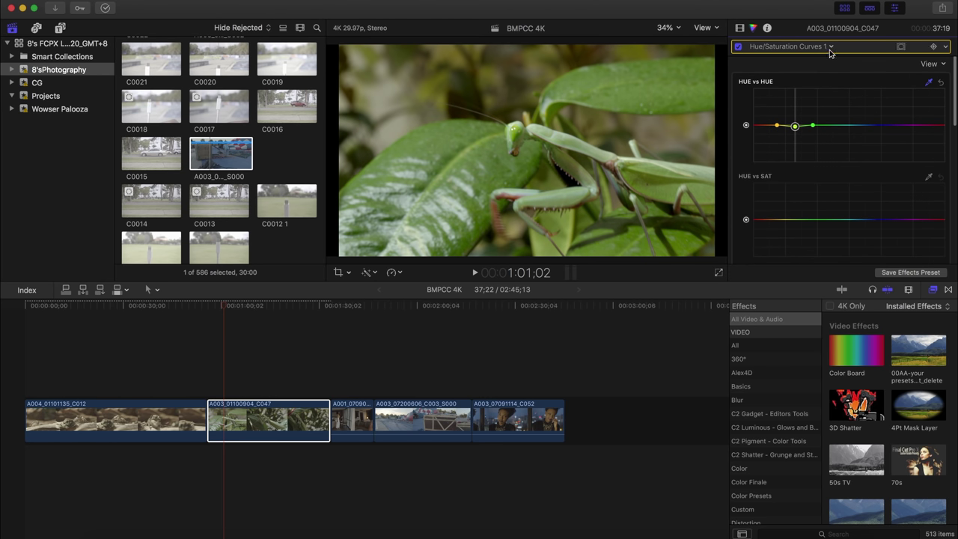
Step: Compare the second clip at 1:12;23 with the Hue/Saturation Curves effect off and on in its effects list
{"action": "key", "text": "super+6"}
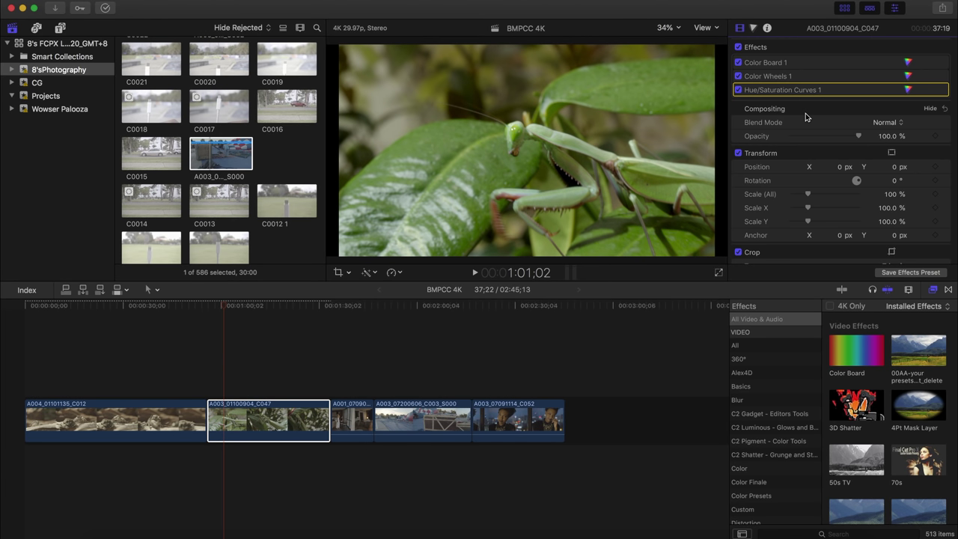
{"action": "left_click", "coordinate": [262, 419]}
{"action": "left_click", "coordinate": [739, 90]}
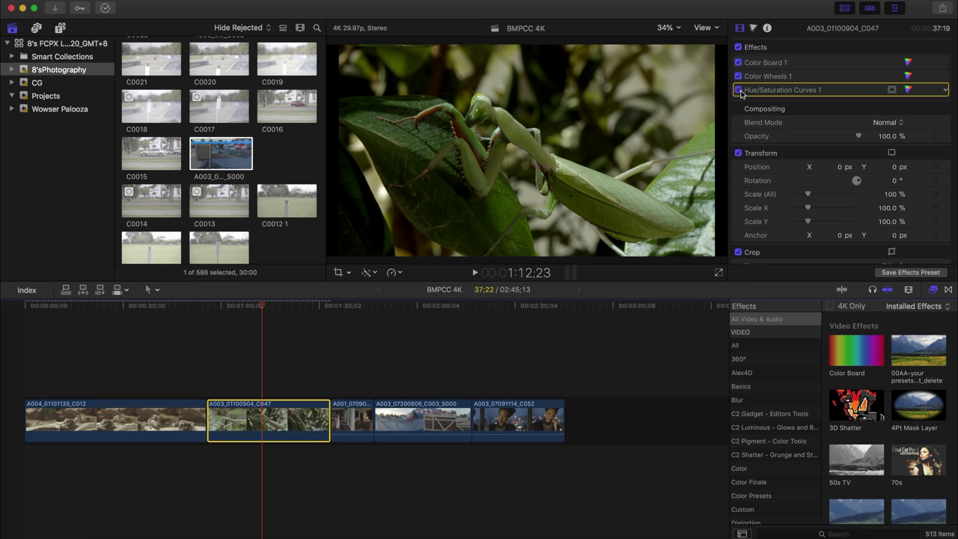
{"action": "left_click", "coordinate": [739, 91]}
Step: Select the third clip A001_07090853_C017 at 1:37;26, examine its window area at 150% magnification and restore the fitted view
{"action": "left_click_drag", "start_coordinate": [263, 305], "coordinate": [344, 305]}
{"action": "key", "text": "c"}
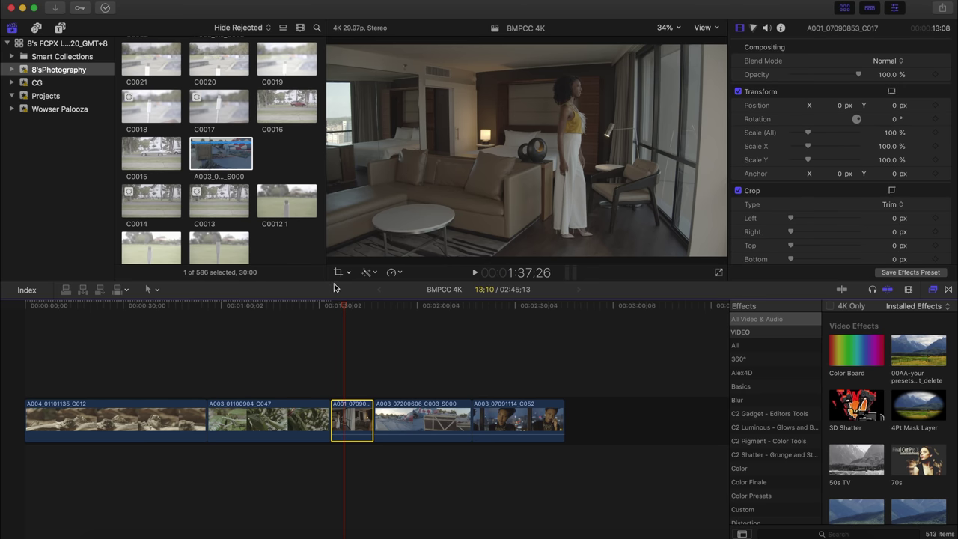
{"action": "left_click", "coordinate": [153, 289]}
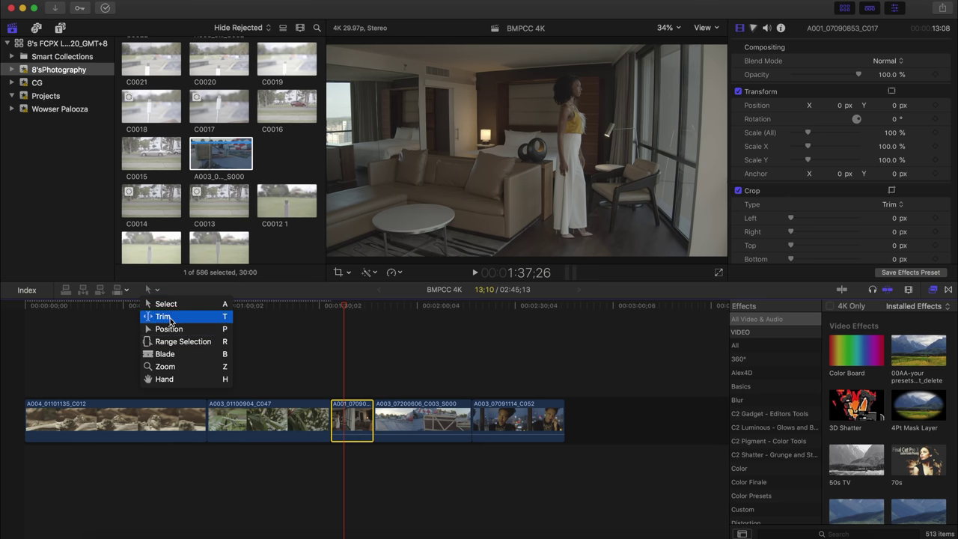
{"action": "left_click", "coordinate": [166, 366]}
{"action": "left_click", "coordinate": [342, 118]}
{"action": "left_click", "coordinate": [342, 117]}
{"action": "left_click", "coordinate": [342, 117]}
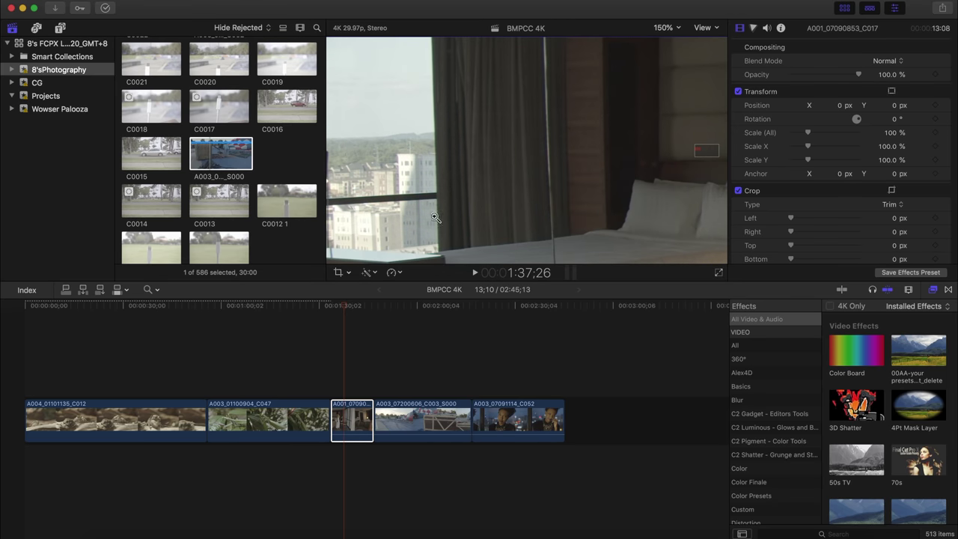
{"action": "left_click", "coordinate": [665, 28]}
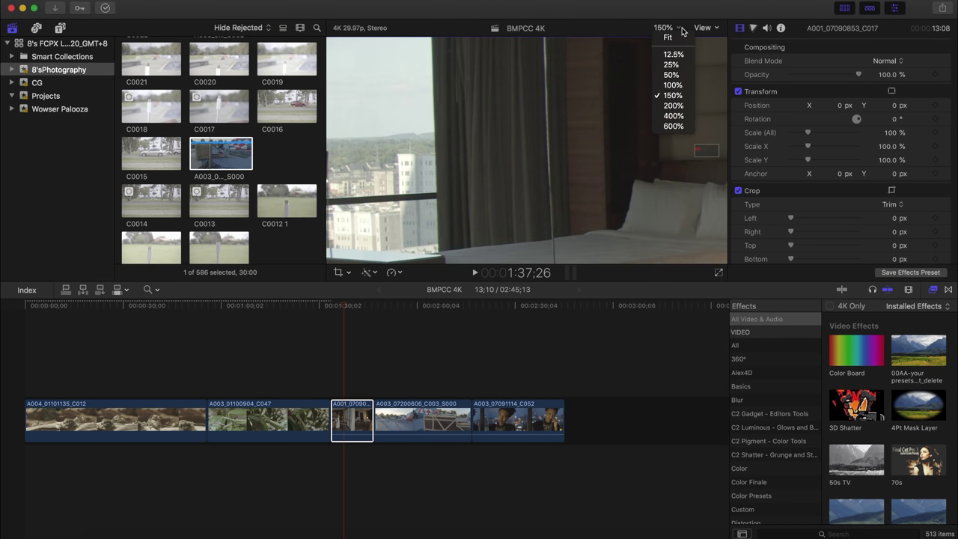
{"action": "left_click", "coordinate": [668, 36]}
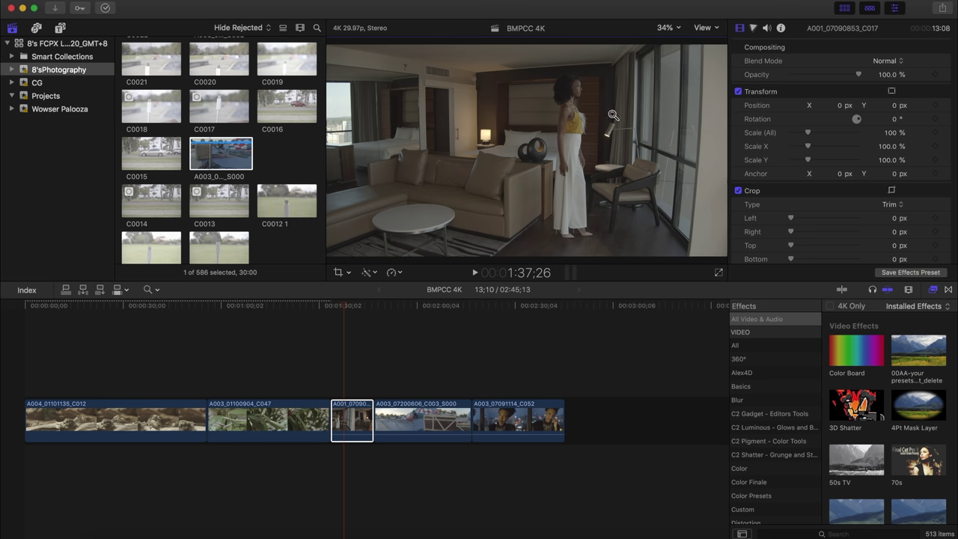
Step: Examine the area beside the standing woman at up to 400% magnification, then restore the fitted view and the Select tool
{"action": "left_click", "coordinate": [607, 100]}
{"action": "left_click", "coordinate": [602, 114]}
{"action": "left_click", "coordinate": [602, 114]}
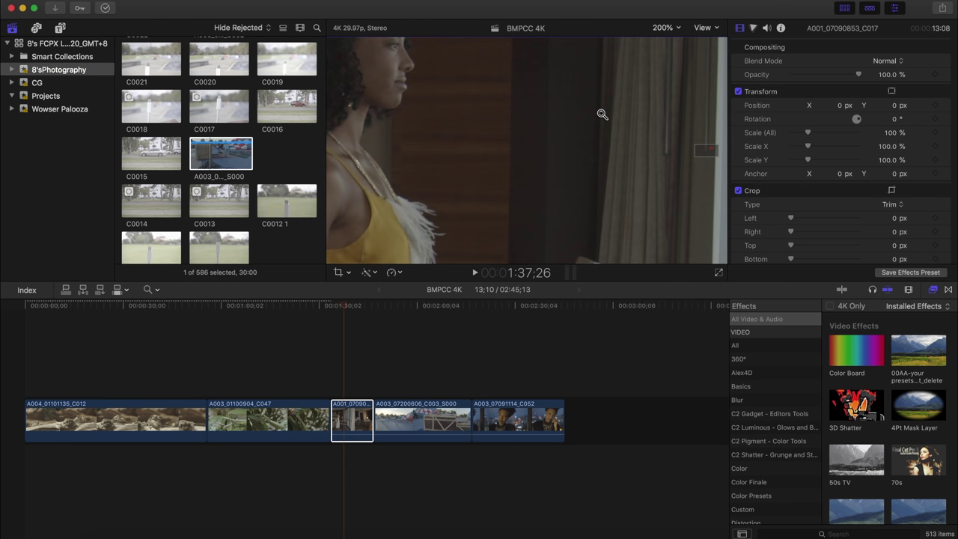
{"action": "left_click", "coordinate": [552, 146]}
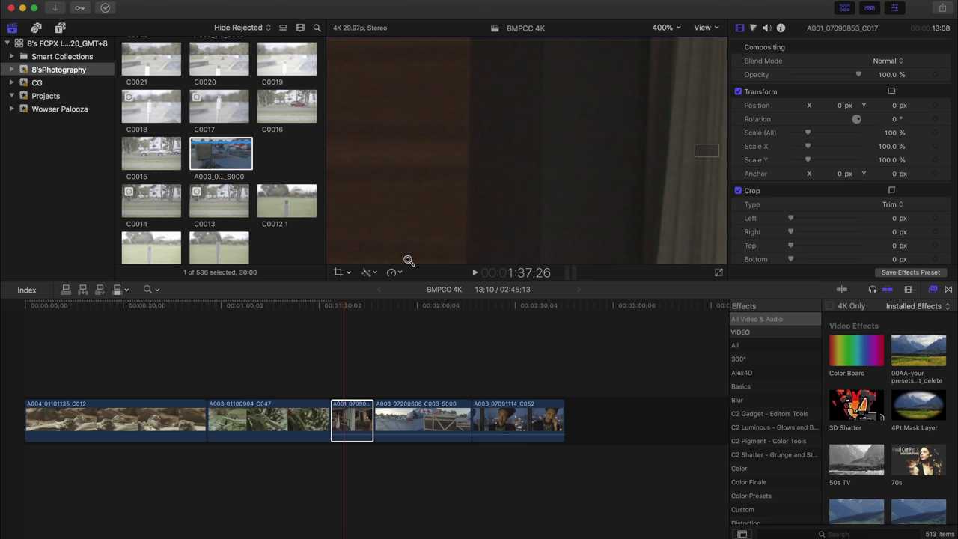
{"action": "key", "text": "a"}
{"action": "left_click", "coordinate": [661, 27]}
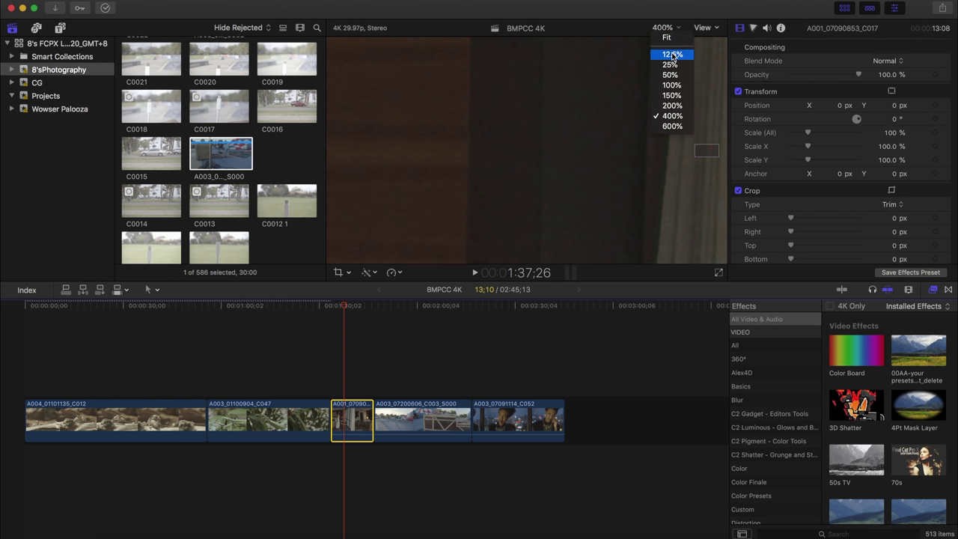
{"action": "left_click", "coordinate": [667, 38]}
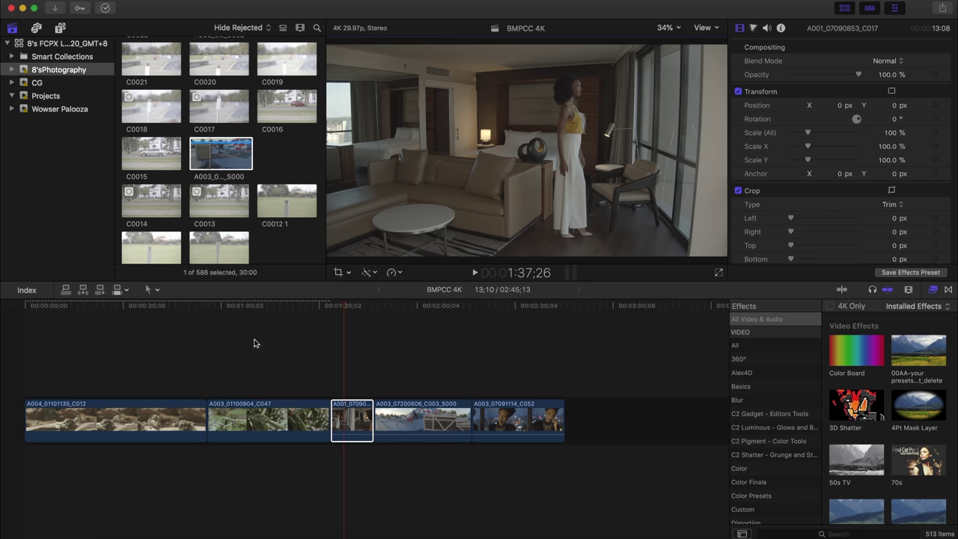
Step: Use the Zoom tool to examine the dark wall area behind the sofa at up to 600%, then fit the picture again
{"action": "left_click", "coordinate": [152, 290]}
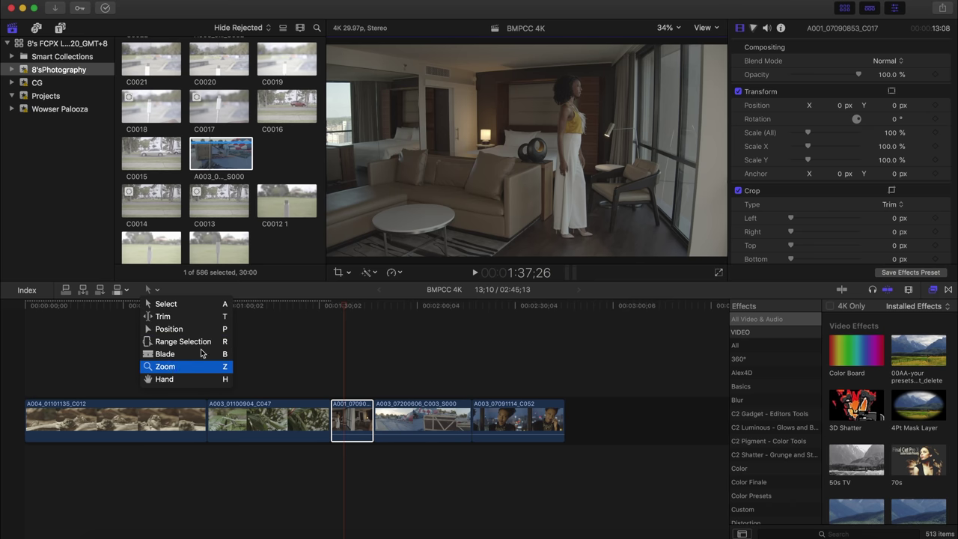
{"action": "left_click", "coordinate": [164, 366]}
{"action": "left_click", "coordinate": [441, 132]}
{"action": "left_click", "coordinate": [443, 131]}
{"action": "left_click", "coordinate": [446, 130]}
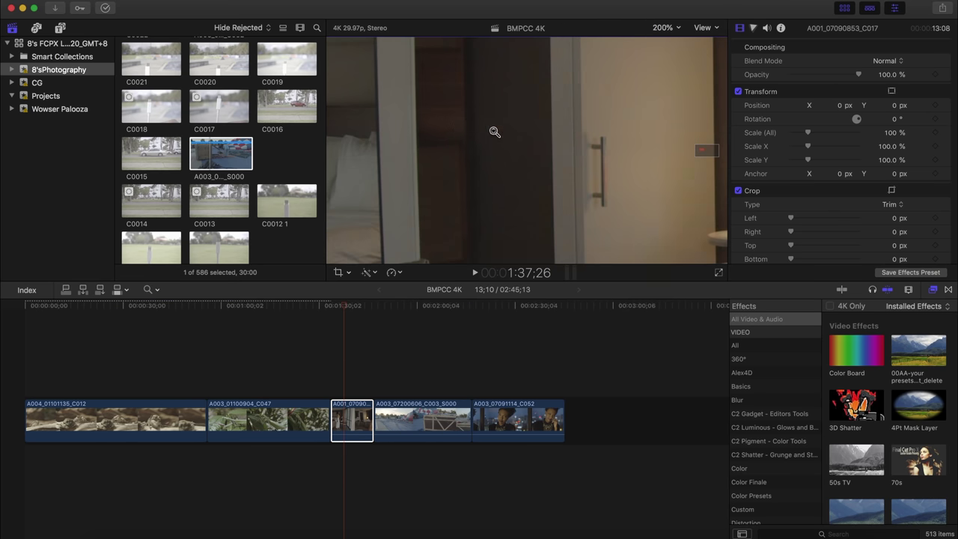
{"action": "left_click", "coordinate": [477, 130]}
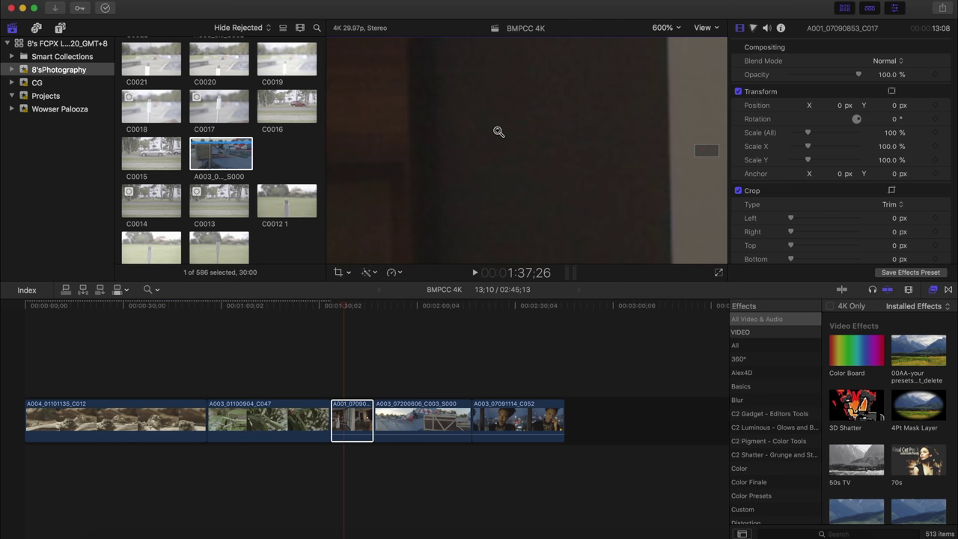
{"action": "left_click", "coordinate": [716, 29]}
{"action": "left_click", "coordinate": [680, 30]}
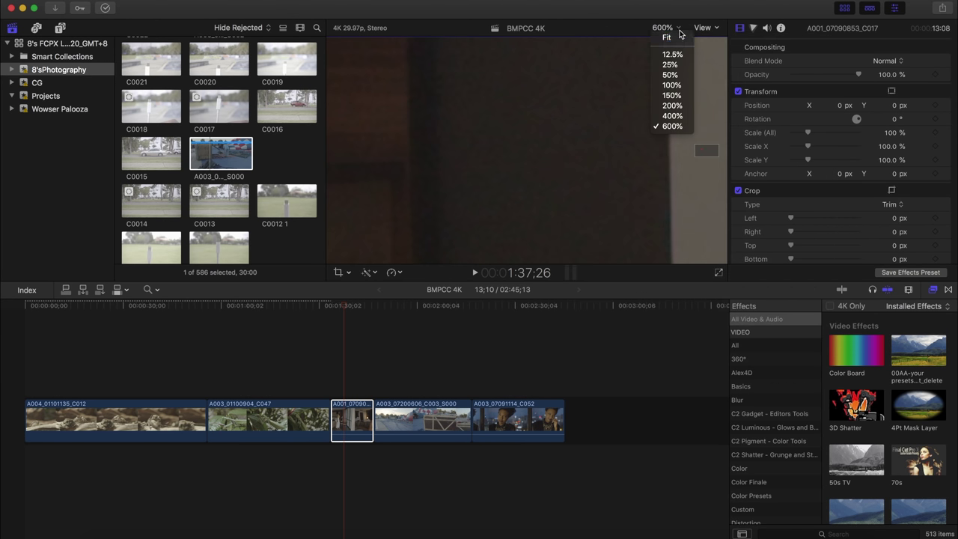
{"action": "left_click", "coordinate": [677, 38]}
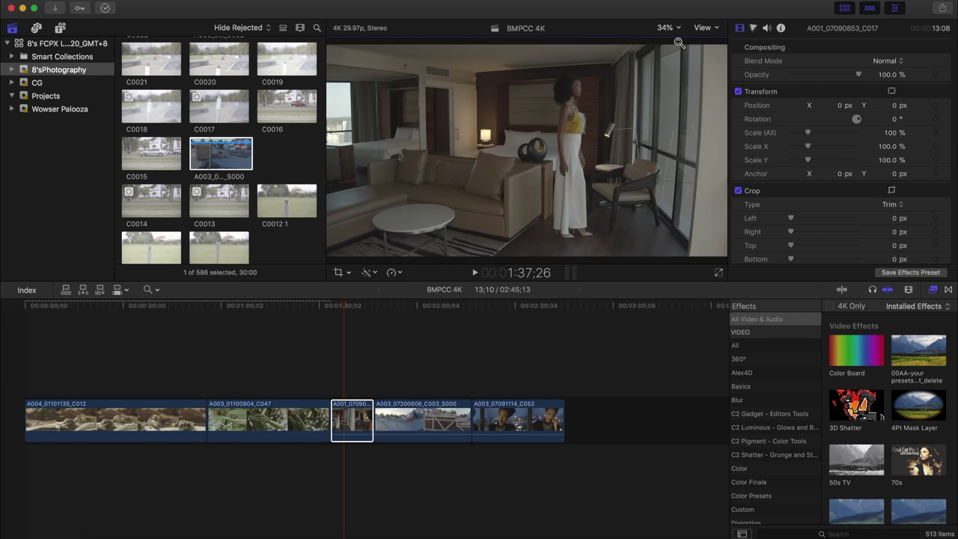
Step: Park the playhead at 1:39;29 in the third clip and display its Color Board exposure controls together with the video scopes
{"action": "left_click", "coordinate": [355, 308]}
{"action": "left_click_drag", "start_coordinate": [355, 308], "coordinate": [350, 307]}
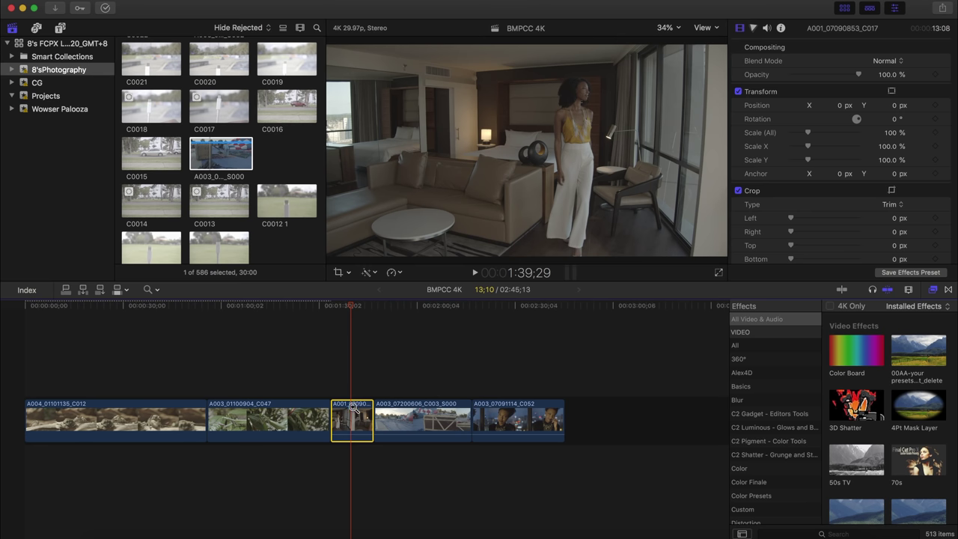
{"action": "key", "text": "a"}
{"action": "key", "text": "super+6"}
{"action": "key", "text": "super+7"}
Step: Set the Color Board 1 master exposure of the third clip to 15% and the shadows exposure to -29%
{"action": "left_click_drag", "start_coordinate": [751, 137], "coordinate": [750, 139]}
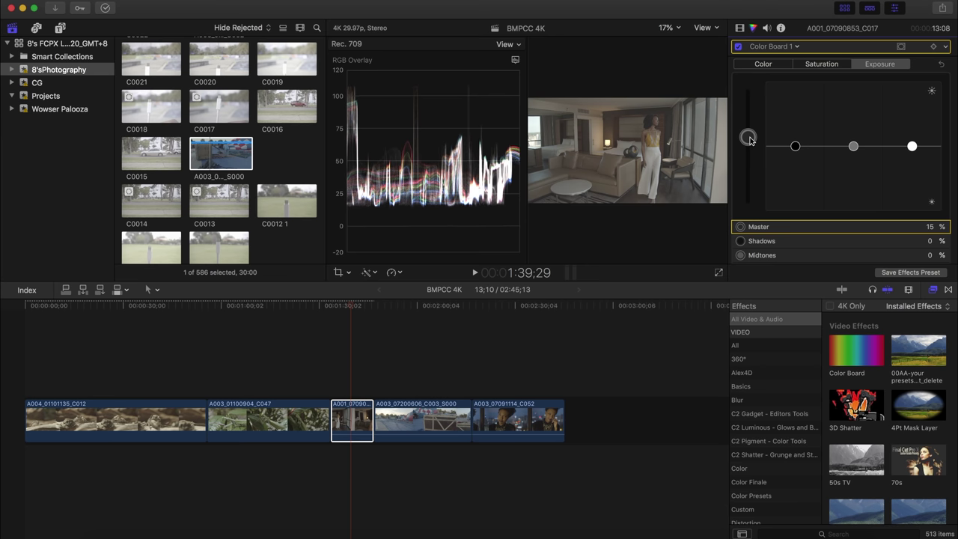
{"action": "left_click_drag", "start_coordinate": [795, 146], "coordinate": [797, 170]}
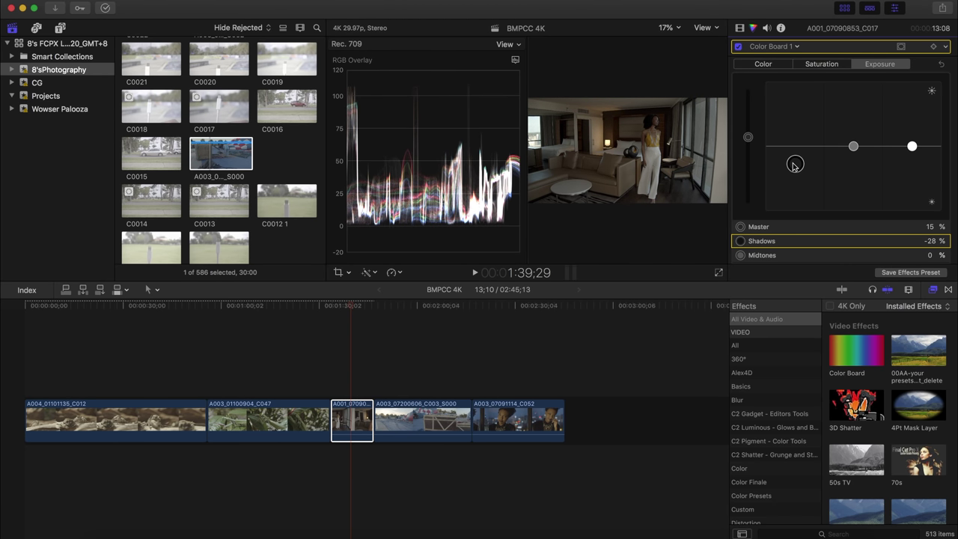
{"action": "left_click_drag", "start_coordinate": [794, 166], "coordinate": [795, 164]}
Step: Raise the Color Board 1 highlights exposure and lower the shadows exposure to -38%
{"action": "left_click_drag", "start_coordinate": [911, 145], "coordinate": [911, 140]}
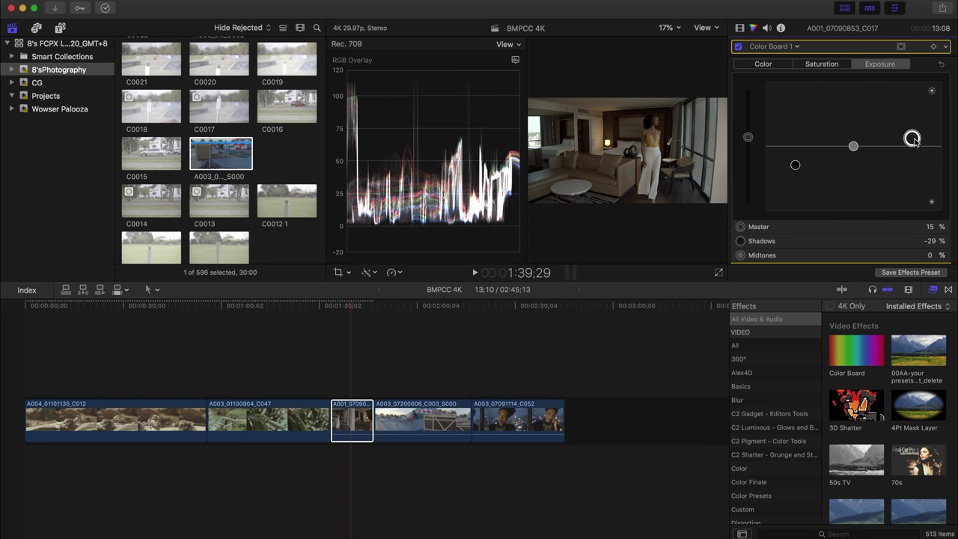
{"action": "left_click_drag", "start_coordinate": [912, 140], "coordinate": [912, 117]}
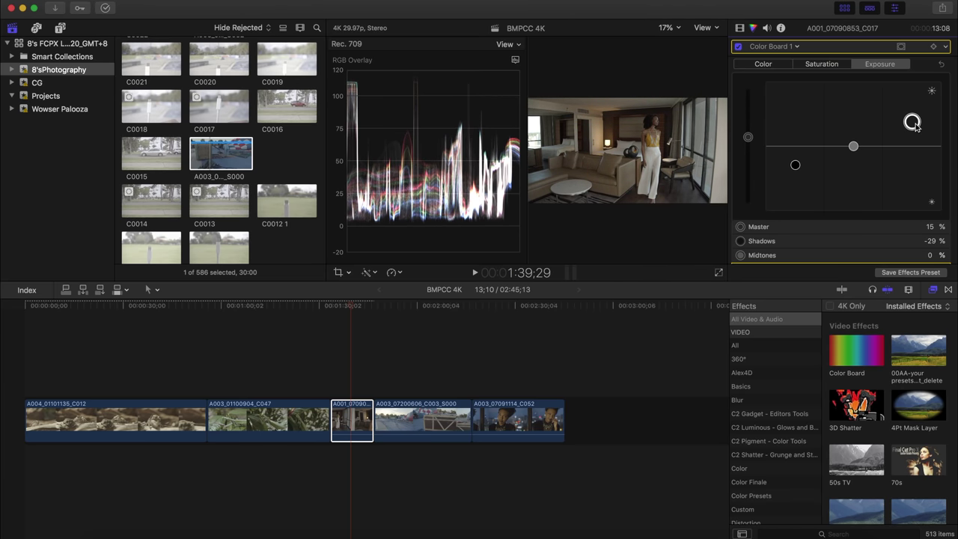
{"action": "left_click_drag", "start_coordinate": [916, 123], "coordinate": [916, 127]}
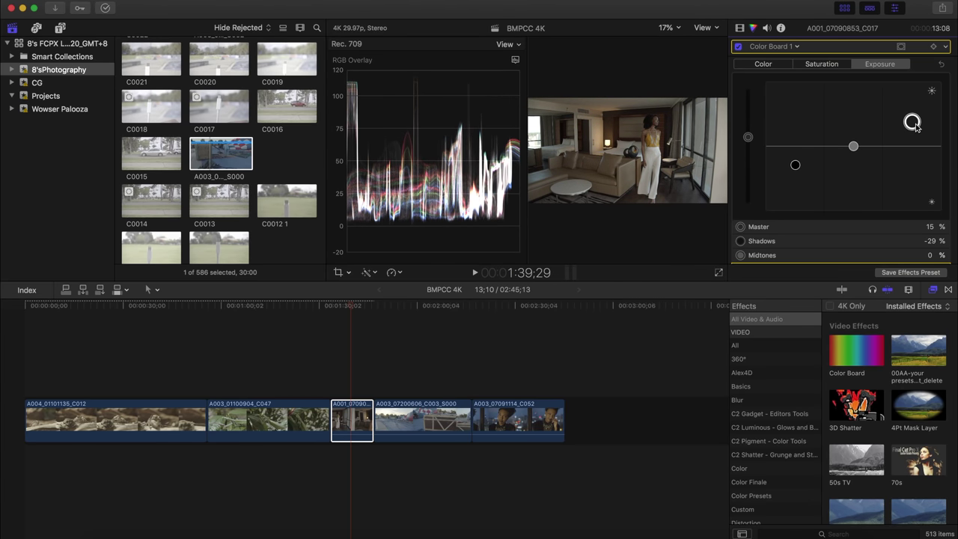
{"action": "left_click_drag", "start_coordinate": [795, 168], "coordinate": [795, 171]}
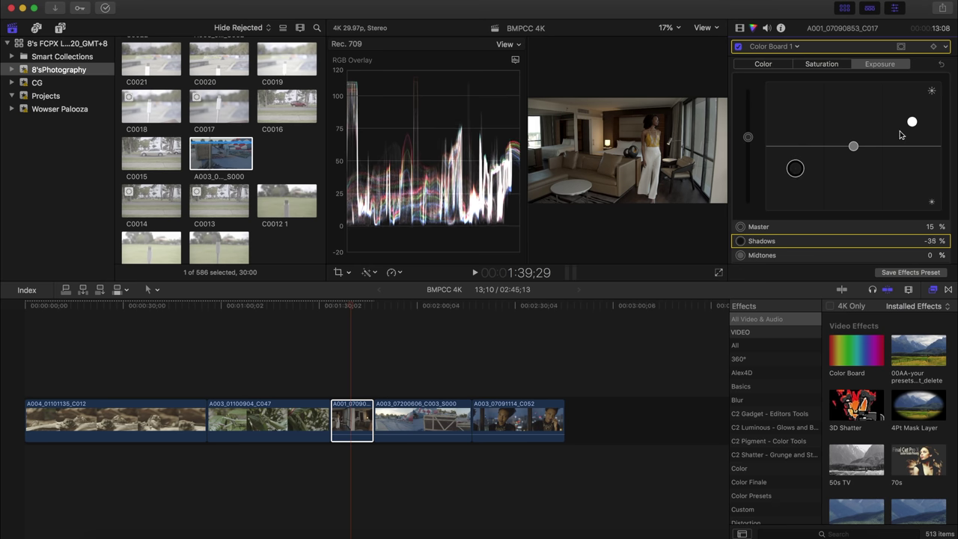
{"action": "left_click", "coordinate": [912, 122]}
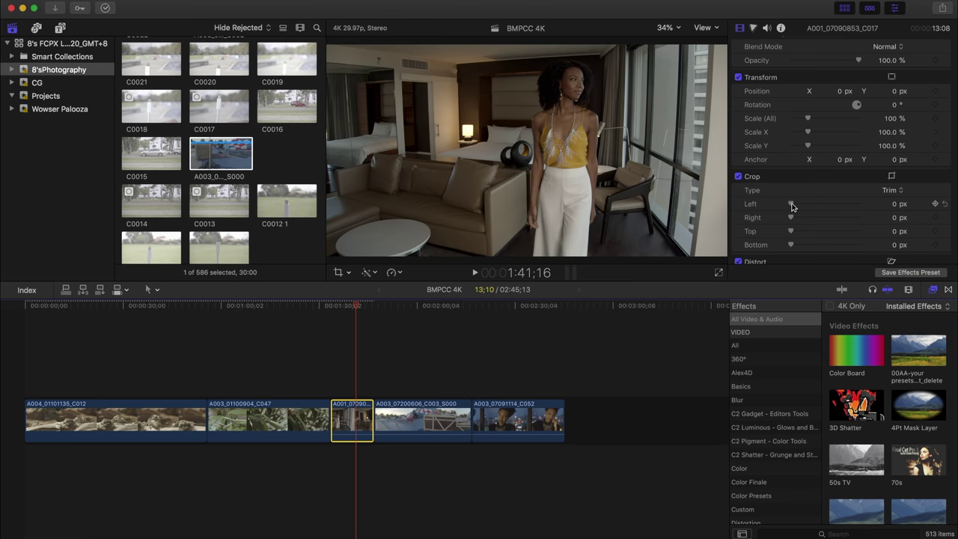
Step: Trim the clip at 1:41;16 to the woman's face with crop values left 2394.1, right 1476, top 335 and bottom 1361 px, and display the vectorscope
{"action": "left_click_drag", "start_coordinate": [791, 203], "coordinate": [801, 233]}
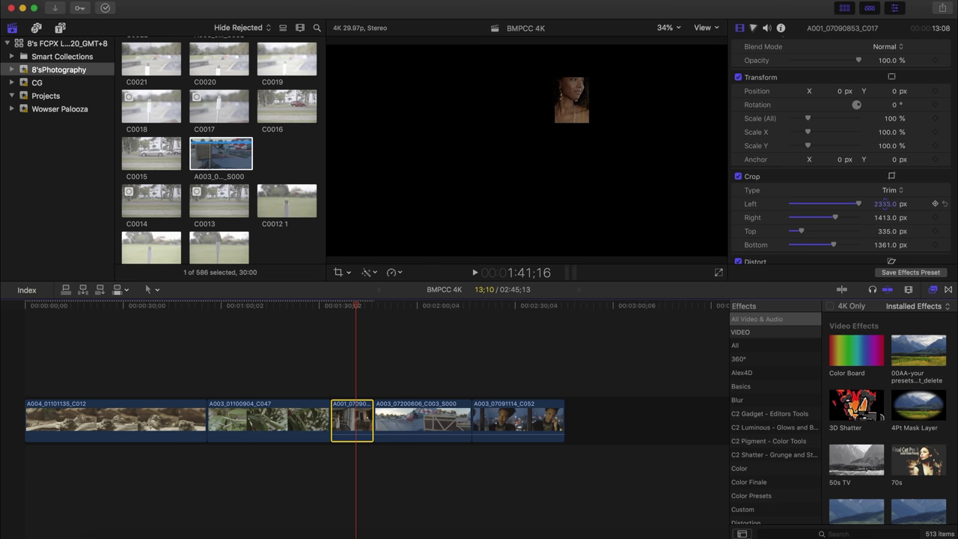
{"action": "left_click_drag", "start_coordinate": [884, 203], "coordinate": [887, 204]}
{"action": "left_click_drag", "start_coordinate": [884, 203], "coordinate": [881, 204]}
{"action": "key", "text": "super+7"}
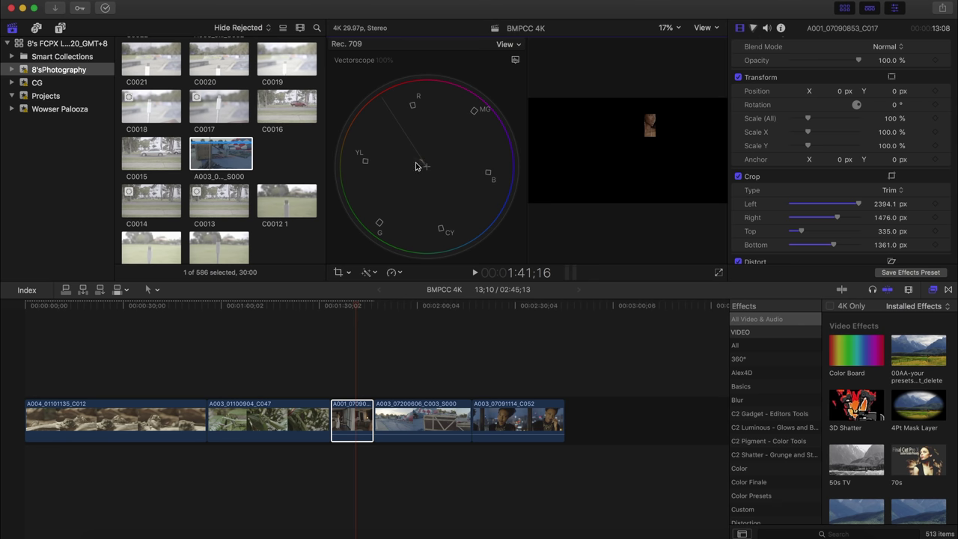
Step: Add a second Color Board to the clip and set its midtones color to 50° and -8%
{"action": "key", "text": "super+6"}
{"action": "left_click", "coordinate": [774, 45]}
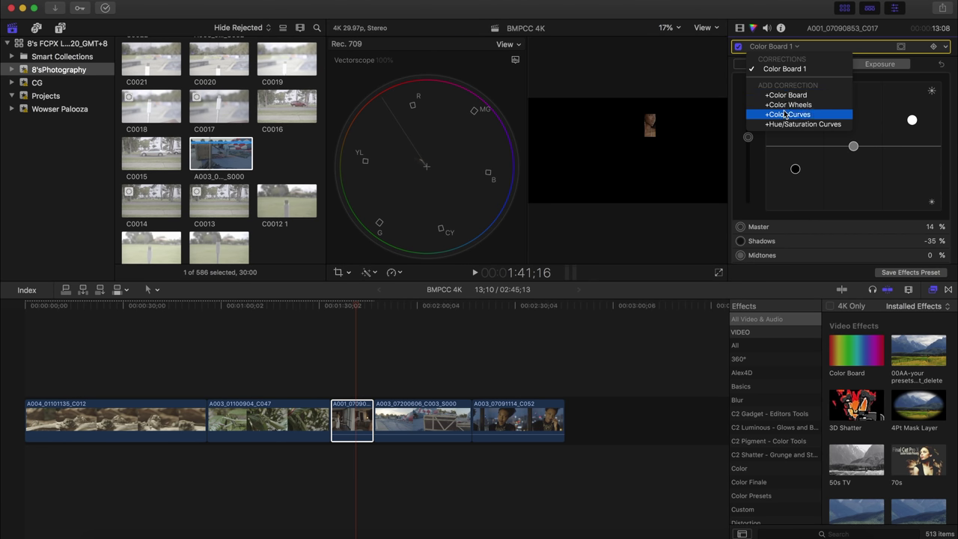
{"action": "left_click", "coordinate": [787, 95]}
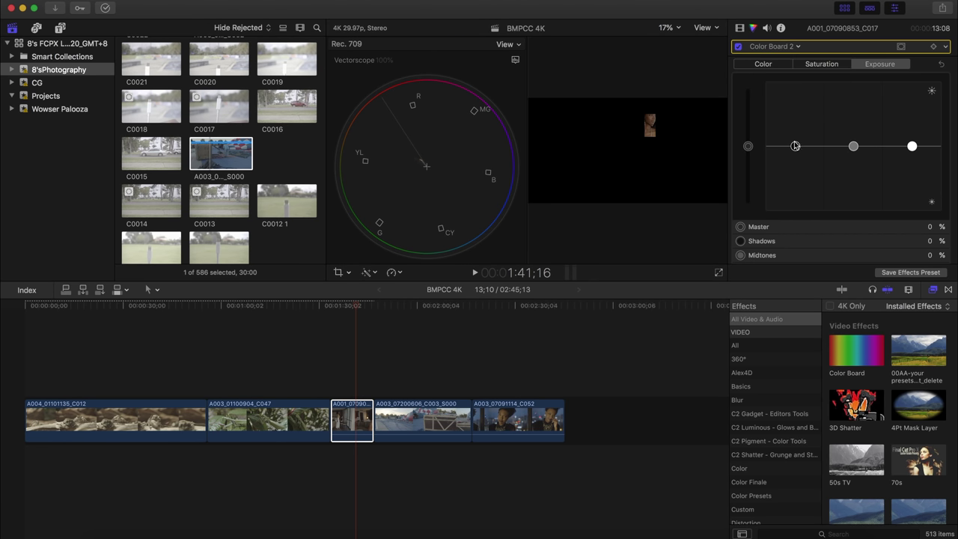
{"action": "left_click", "coordinate": [761, 64]}
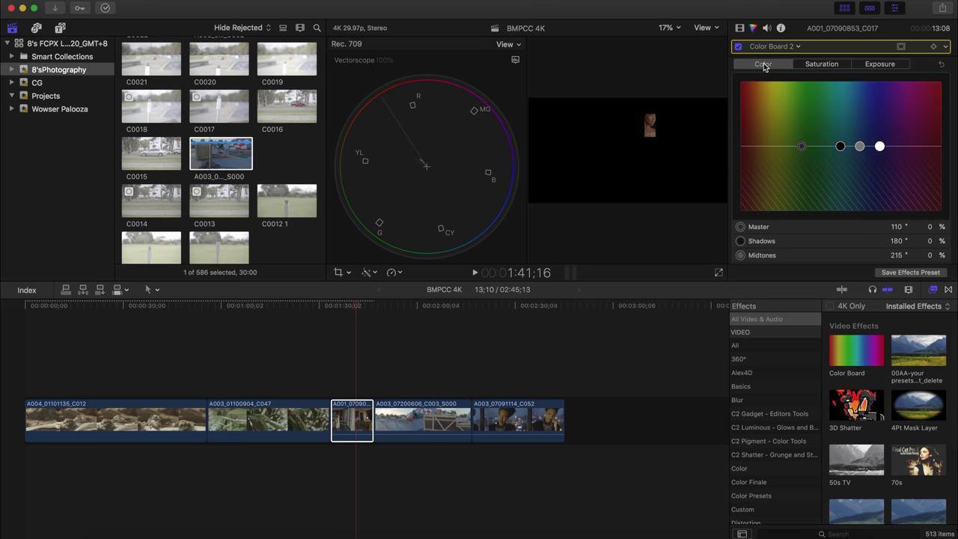
{"action": "left_click", "coordinate": [859, 146]}
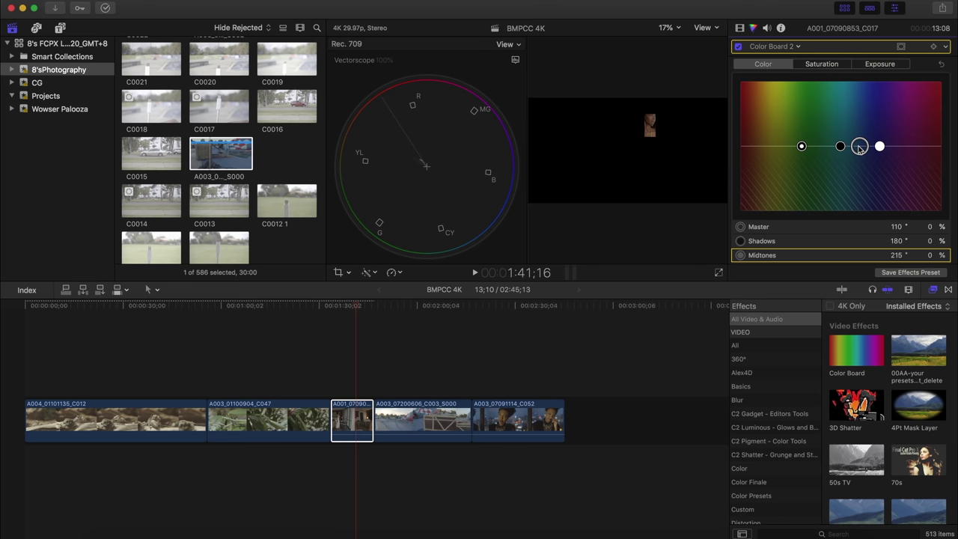
{"action": "left_click_drag", "start_coordinate": [858, 146], "coordinate": [767, 151]}
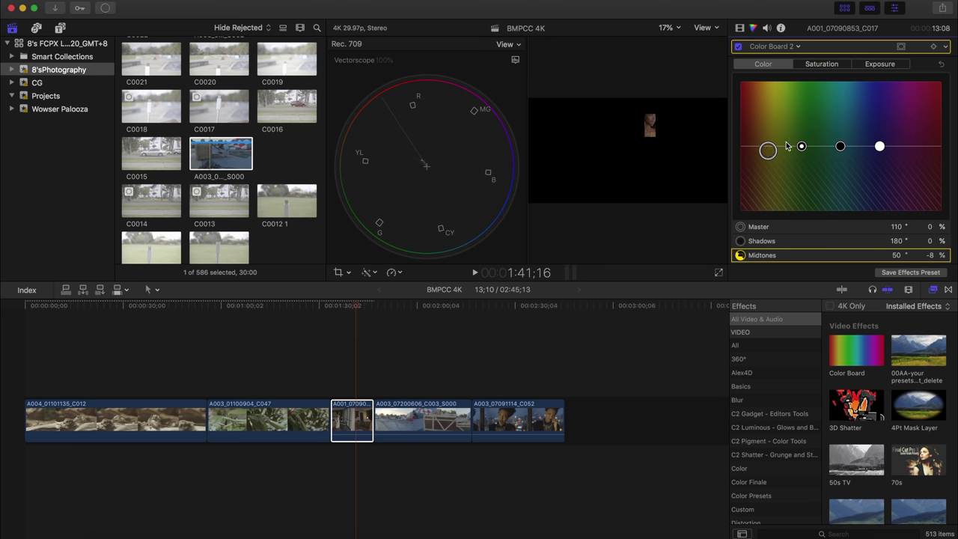
Step: Turn off the clip's crop to restore the full picture and hide the video scopes
{"action": "key", "text": "super+6"}
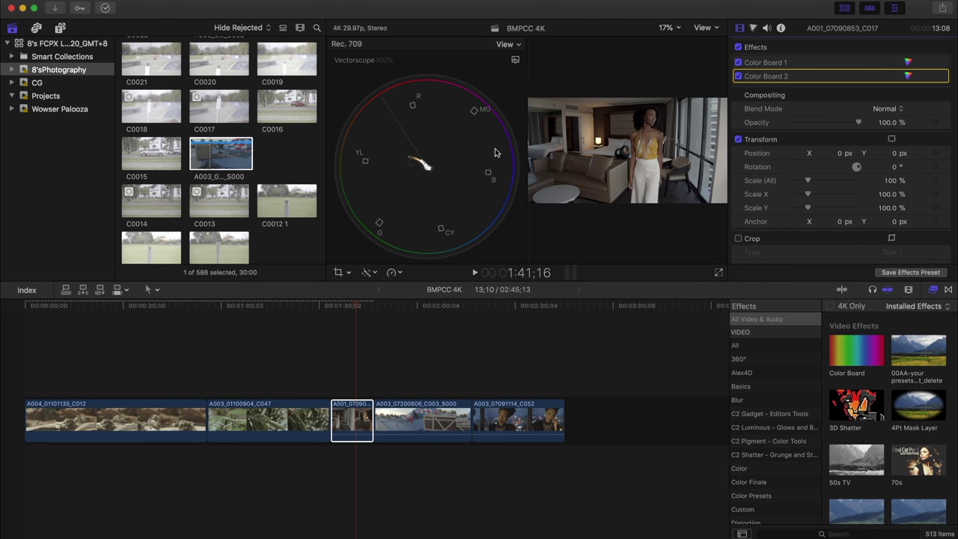
{"action": "key", "text": "super+7"}
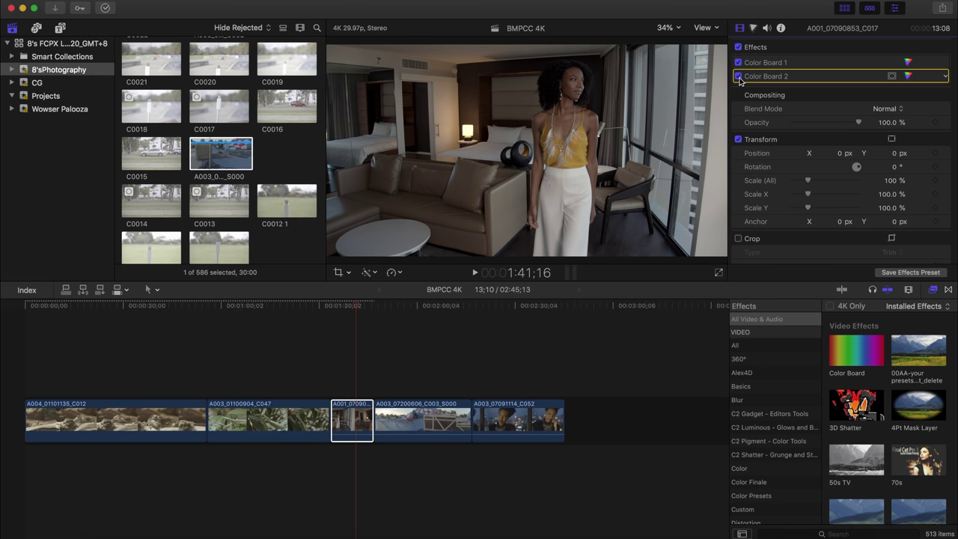
Step: Add a color mask to Color Board 2 by sampling the skin tone on the woman's upper chest
{"action": "left_click", "coordinate": [891, 76]}
{"action": "left_click", "coordinate": [838, 98]}
{"action": "left_click_drag", "start_coordinate": [564, 124], "coordinate": [572, 117]}
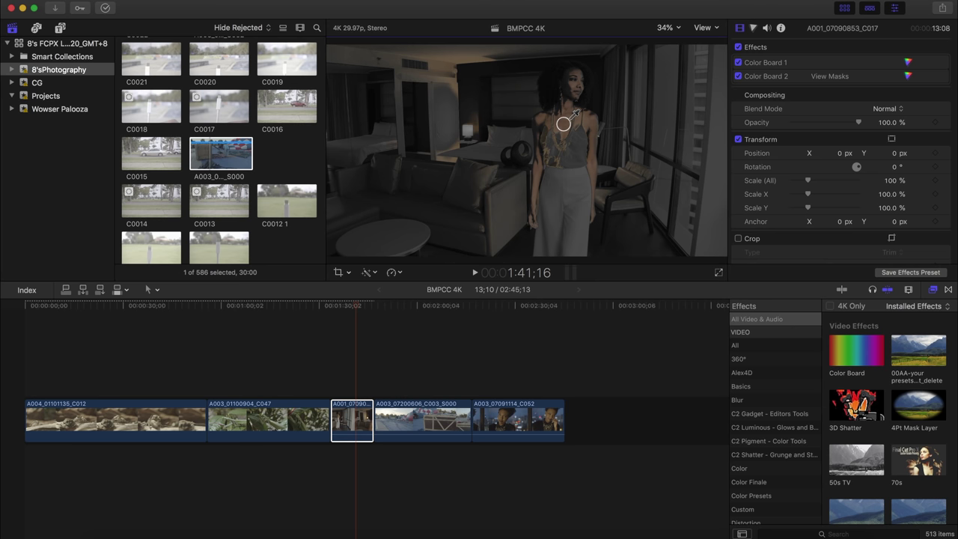
{"action": "left_click_drag", "start_coordinate": [572, 117], "coordinate": [574, 115]}
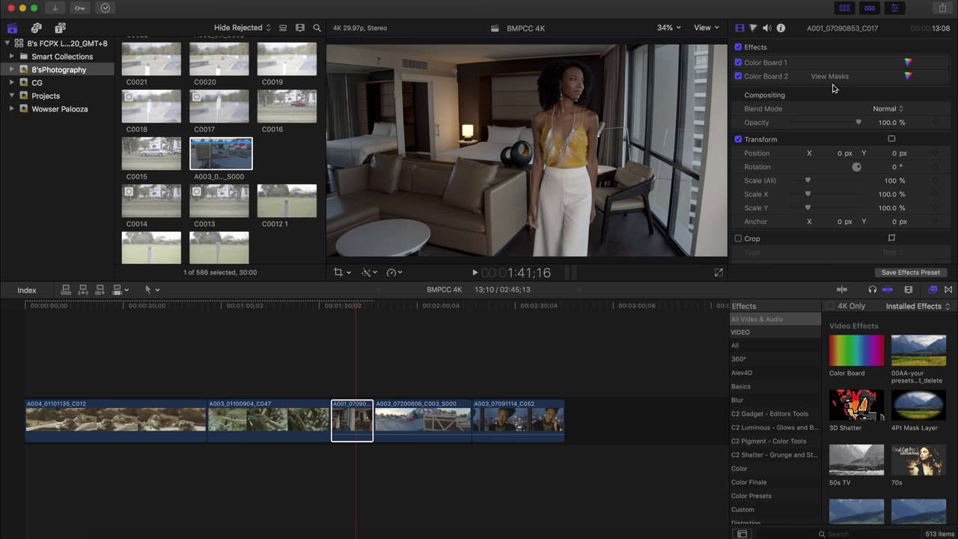
Step: Add a shape mask to Color Board 2 and form it into a tall, narrow ellipse around the standing woman
{"action": "left_click", "coordinate": [891, 77]}
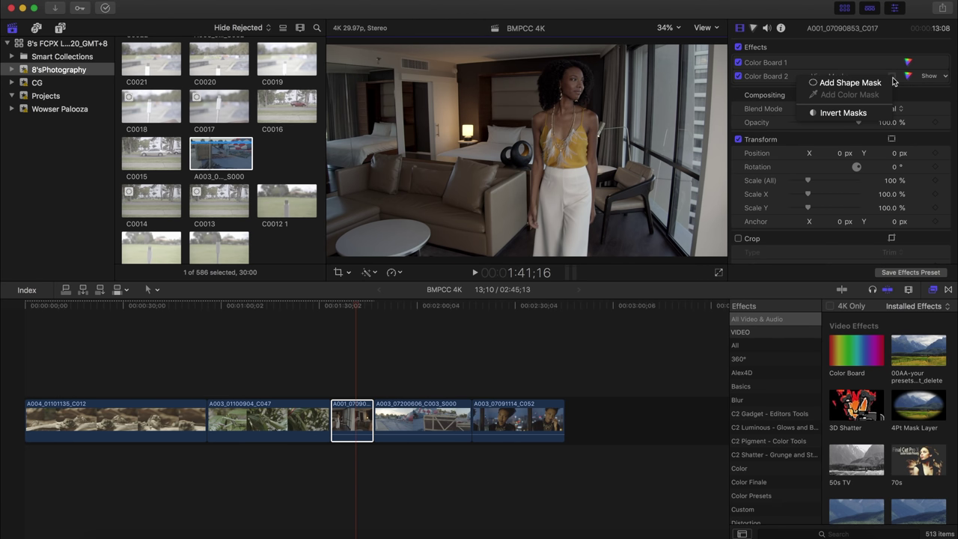
{"action": "left_click", "coordinate": [861, 83]}
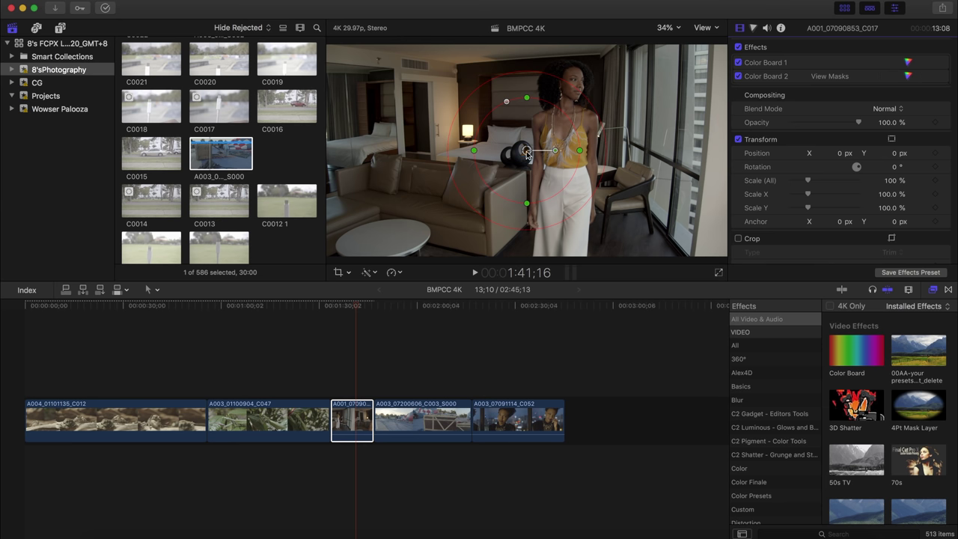
{"action": "left_click_drag", "start_coordinate": [527, 153], "coordinate": [568, 118]}
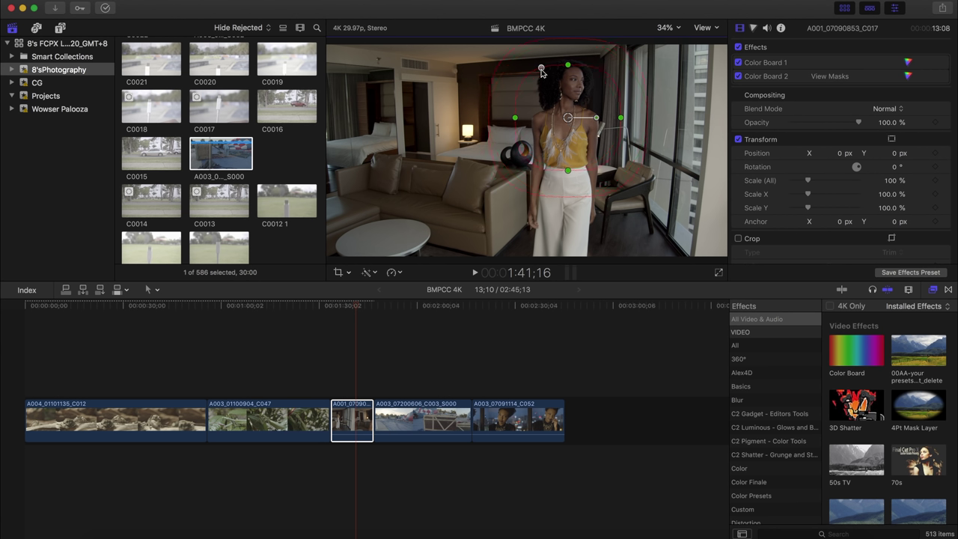
{"action": "left_click_drag", "start_coordinate": [566, 65], "coordinate": [567, 38]}
{"action": "left_click_drag", "start_coordinate": [568, 200], "coordinate": [568, 214]}
{"action": "left_click_drag", "start_coordinate": [569, 120], "coordinate": [609, 155]}
{"action": "left_click_drag", "start_coordinate": [556, 66], "coordinate": [551, 65]}
{"action": "mouse_move", "coordinate": [570, 154]}
{"action": "left_mouse_down"}
{"action": "mouse_move", "coordinate": [599, 160]}
{"action": "mouse_move", "coordinate": [566, 160]}
{"action": "left_mouse_up"}
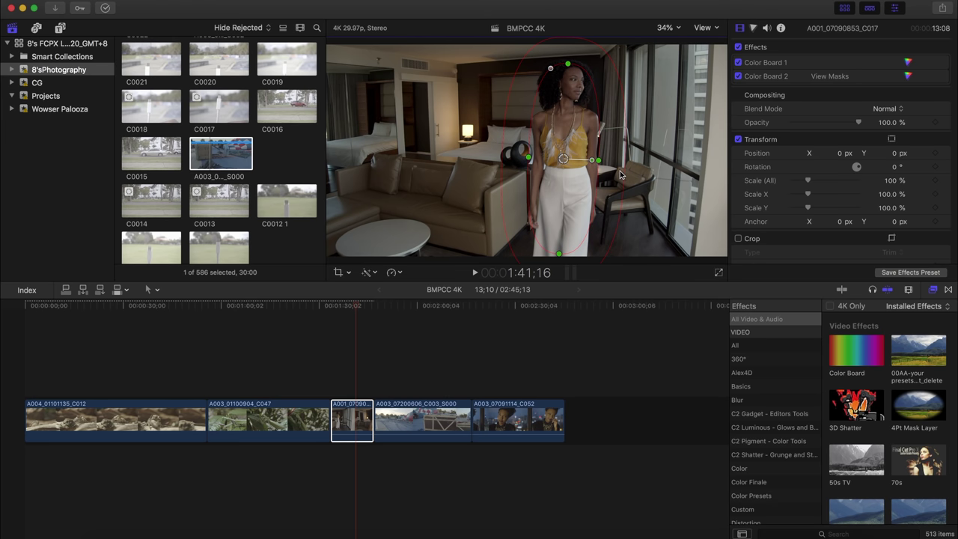
{"action": "left_click_drag", "start_coordinate": [627, 177], "coordinate": [620, 176]}
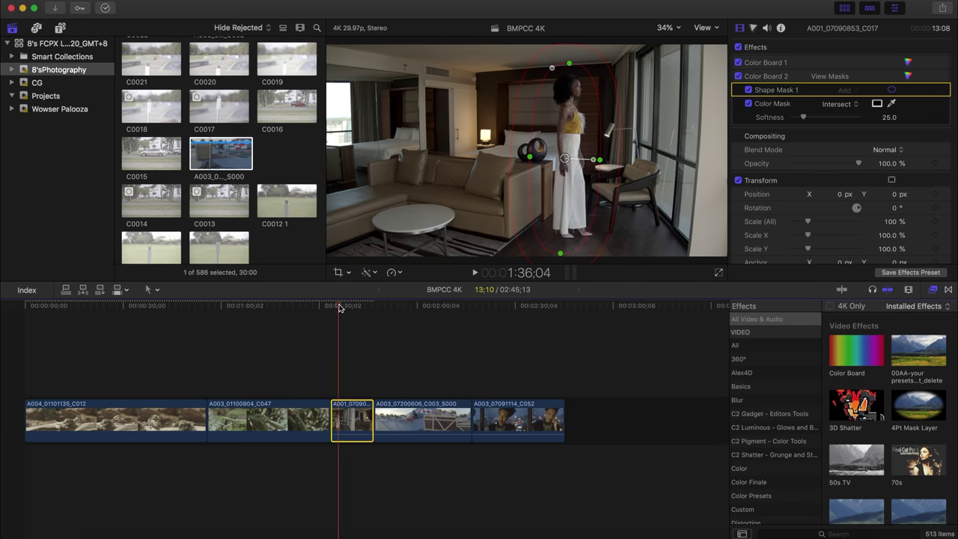
Step: At 1:33;19, tighten Shape Mask 1 around the woman's head and upper body
{"action": "left_click_drag", "start_coordinate": [544, 163], "coordinate": [562, 162]}
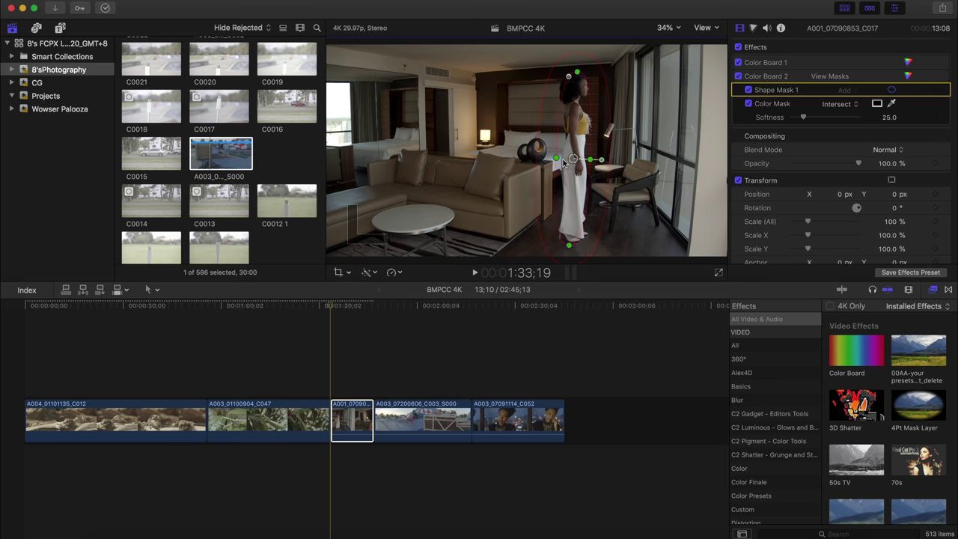
{"action": "left_click_drag", "start_coordinate": [565, 246], "coordinate": [576, 178]}
{"action": "left_click_drag", "start_coordinate": [569, 114], "coordinate": [558, 138]}
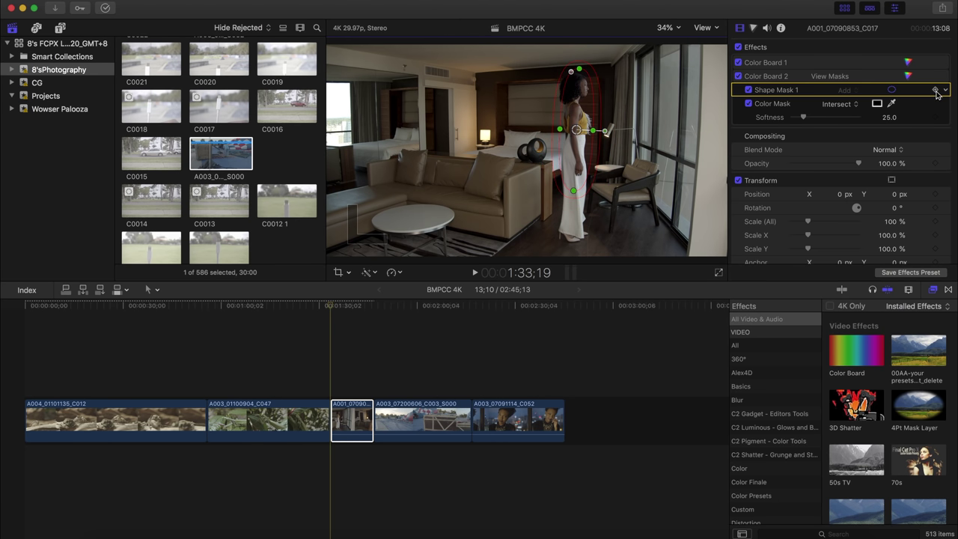
Step: Keyframe Shape Mask 1 from 1:33;19 and advance through the clip, repositioning the mask over the woman at 1:34;22
{"action": "key", "text": "Right"}
{"action": "key", "text": "Right"}
{"action": "key", "text": "Right"}
{"action": "key", "text": "Right"}
{"action": "key", "text": "Right"}
{"action": "key", "text": "Right"}
{"action": "key", "text": "Right"}
{"action": "key", "text": "Right"}
{"action": "key", "text": "Right"}
{"action": "key", "text": "Right"}
{"action": "key", "text": "Right"}
{"action": "key", "text": "Right"}
{"action": "key", "text": "Right"}
{"action": "key", "text": "Right"}
{"action": "key", "text": "Right"}
Step: Play the clip to 1:36;26 and compare the picture with Color Board 1 off and on
{"action": "key", "text": "space"}
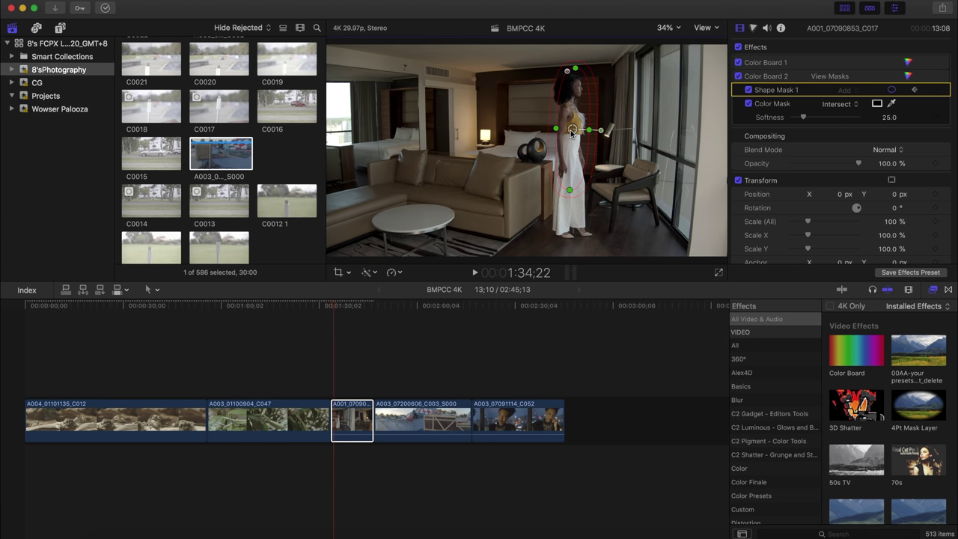
{"action": "left_click", "coordinate": [738, 63]}
{"action": "left_click", "coordinate": [737, 63]}
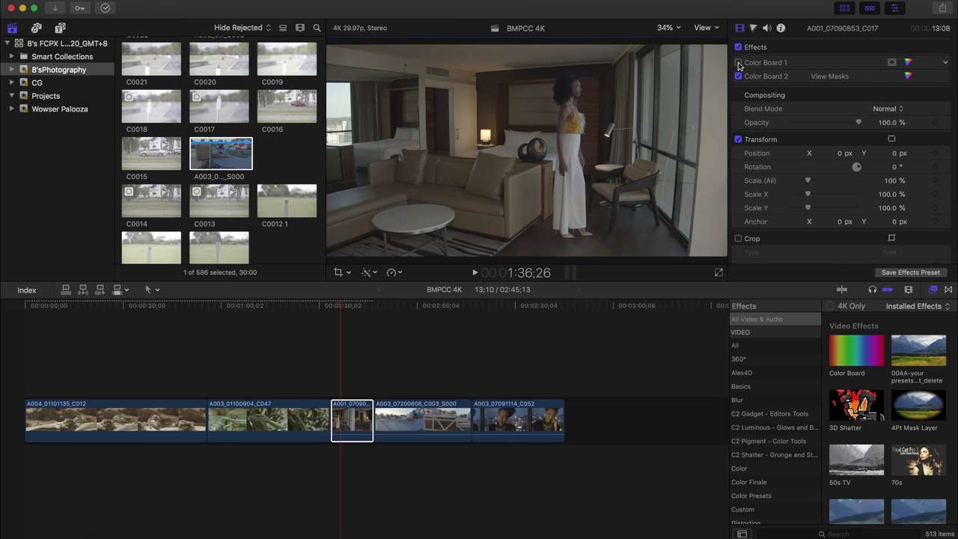
Step: Add a third Color Board to the clip and give it a shape mask
{"action": "left_click", "coordinate": [752, 28]}
{"action": "left_click", "coordinate": [796, 46]}
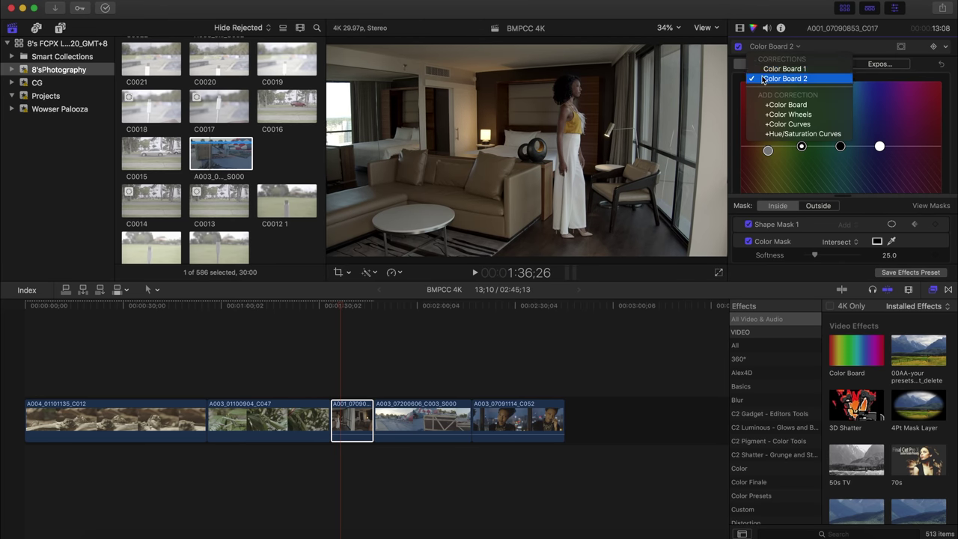
{"action": "left_click", "coordinate": [787, 105]}
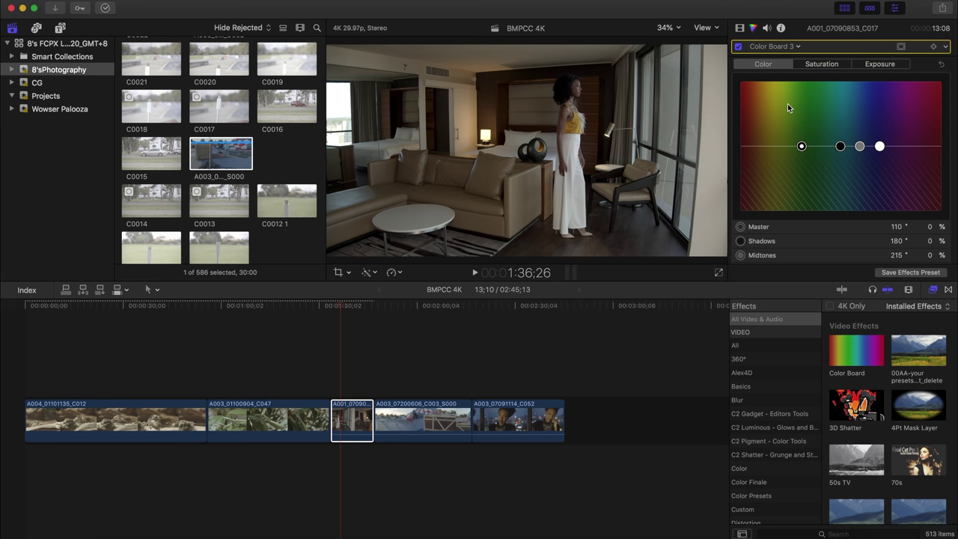
{"action": "left_click", "coordinate": [901, 48]}
{"action": "left_click", "coordinate": [853, 52]}
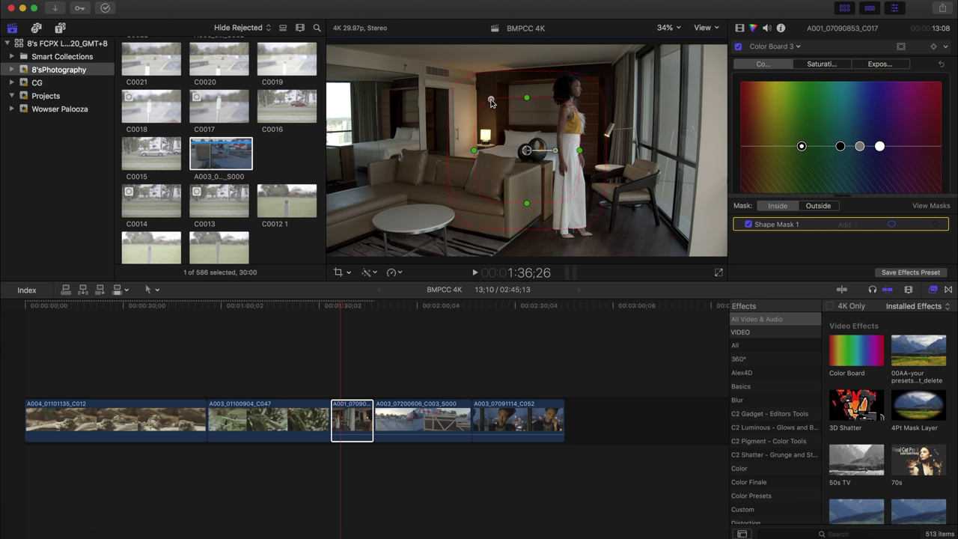
Step: Move the Color Board 3 shape mask onto the bright window at the room's far left and shrink it to fit
{"action": "left_click_drag", "start_coordinate": [526, 150], "coordinate": [348, 118]}
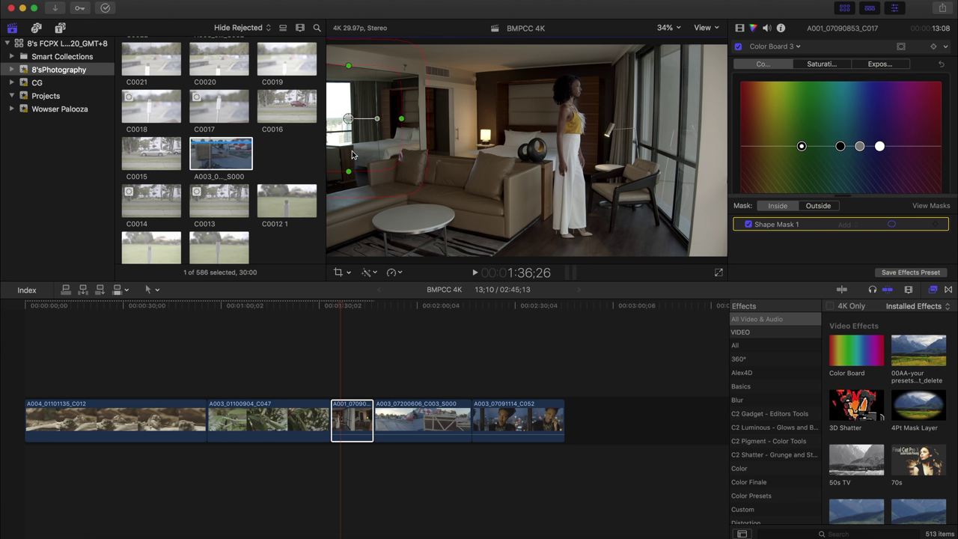
{"action": "left_click_drag", "start_coordinate": [349, 171], "coordinate": [348, 153]}
{"action": "left_click_drag", "start_coordinate": [402, 119], "coordinate": [339, 114]}
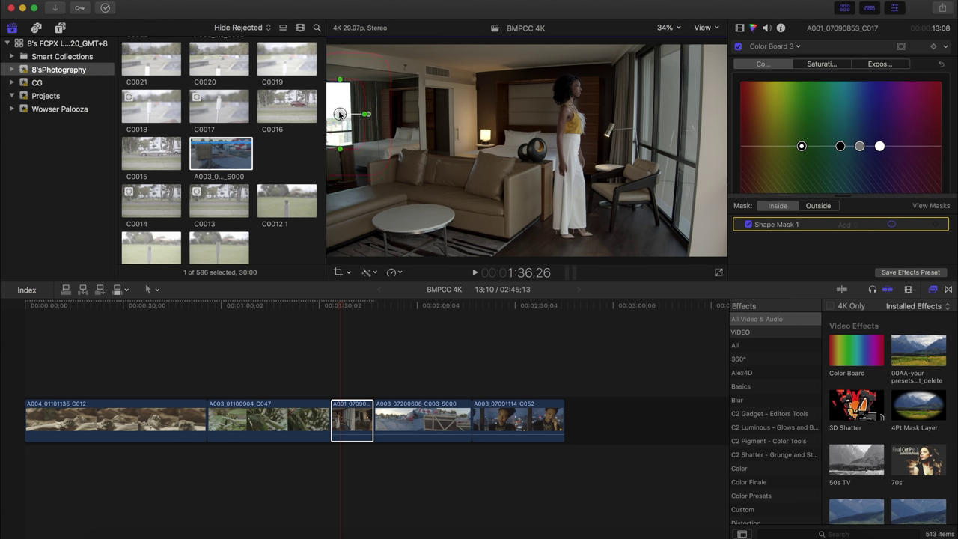
{"action": "left_click_drag", "start_coordinate": [365, 115], "coordinate": [356, 116]}
Step: Lower the Color Board 3 highlights exposure inside the window's shape mask
{"action": "left_click", "coordinate": [882, 64]}
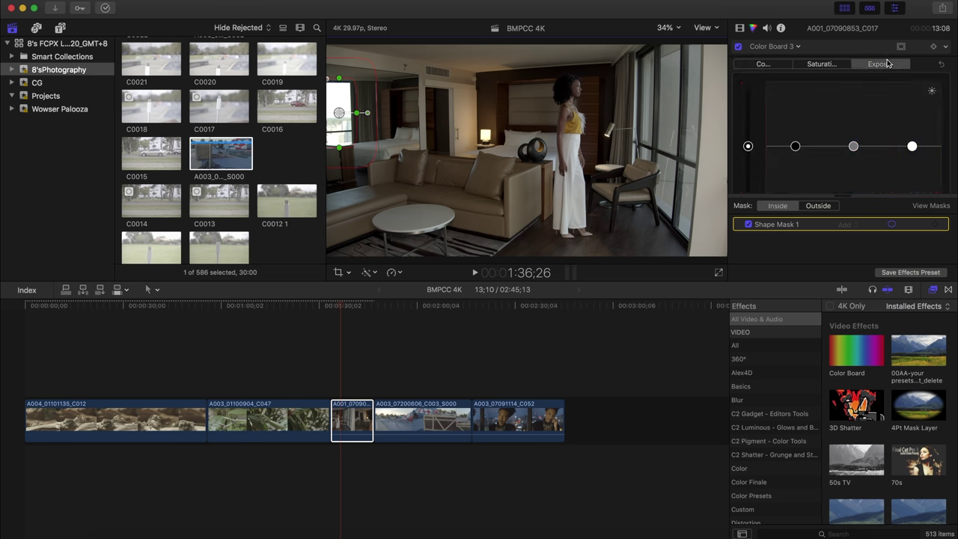
{"action": "scroll", "coordinate": [825, 137], "scroll_direction": "down", "scroll_amount": 2}
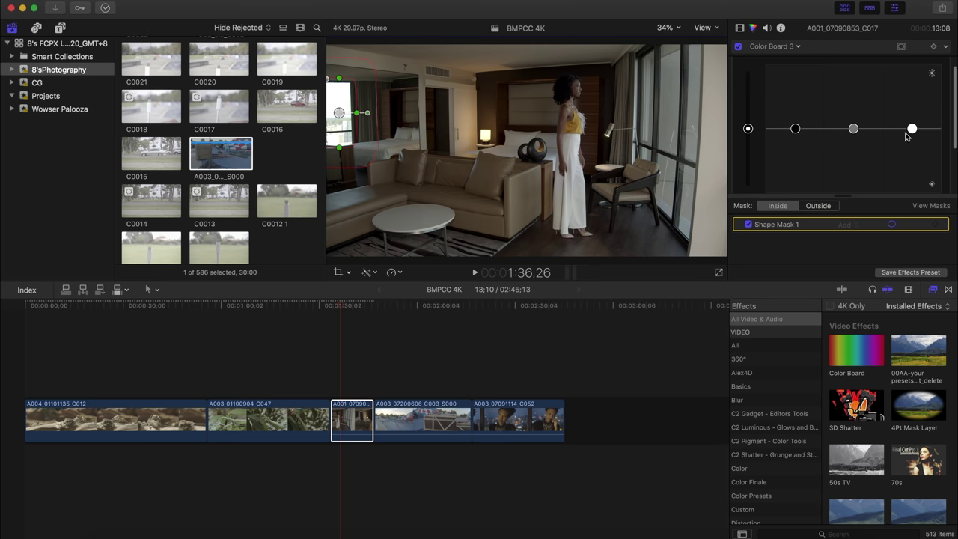
{"action": "left_click_drag", "start_coordinate": [911, 132], "coordinate": [910, 160]}
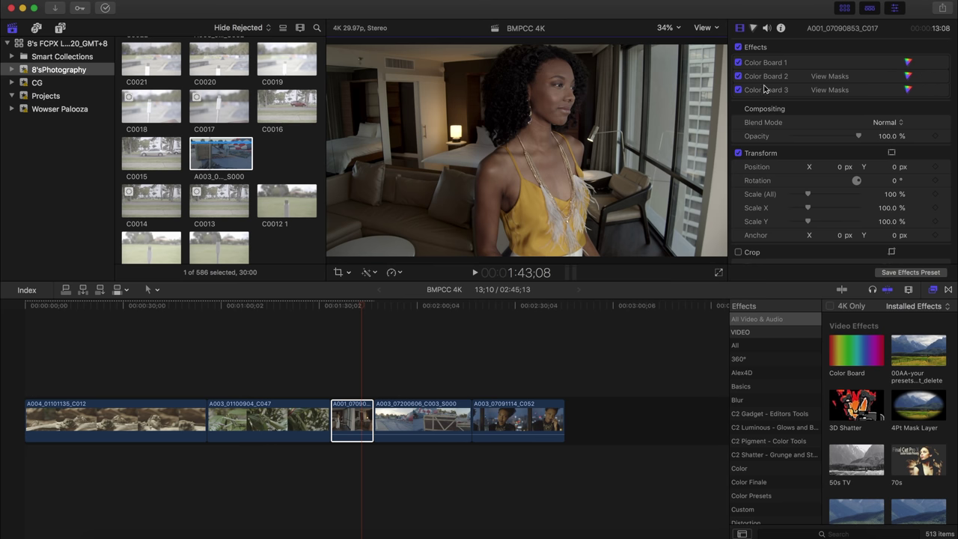
Step: Compare the hotel-room shot with all of the clip's effects switched off and on
{"action": "left_click", "coordinate": [738, 48]}
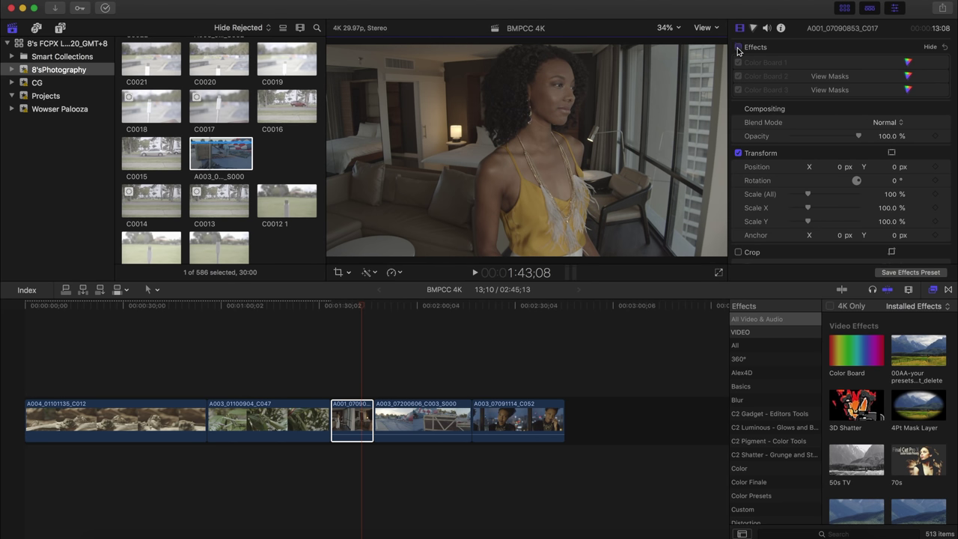
{"action": "left_click", "coordinate": [738, 48]}
{"action": "left_click", "coordinate": [738, 48]}
{"action": "left_click", "coordinate": [737, 48]}
{"action": "left_click", "coordinate": [737, 48]}
{"action": "left_click", "coordinate": [738, 48]}
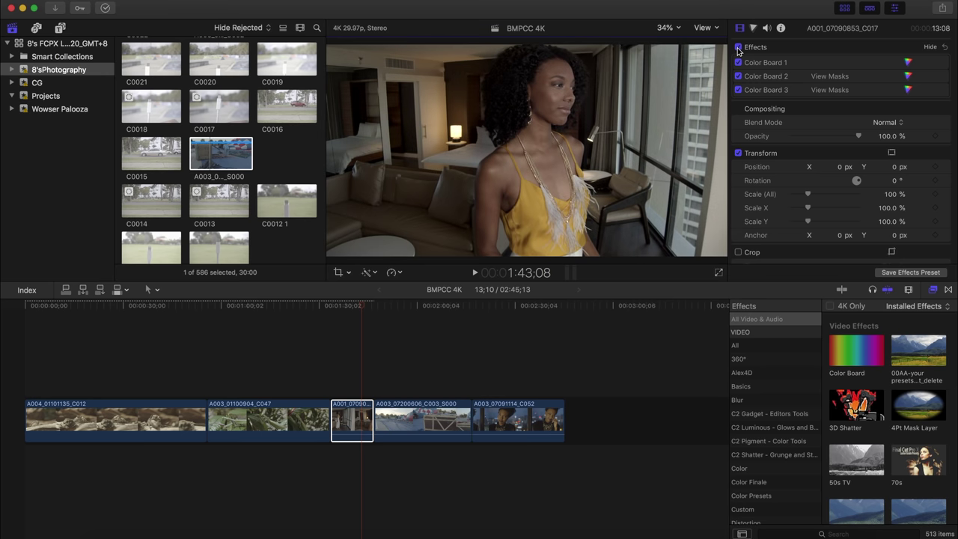
{"action": "left_click", "coordinate": [738, 48]}
{"action": "left_click", "coordinate": [738, 48]}
{"action": "left_click", "coordinate": [737, 48]}
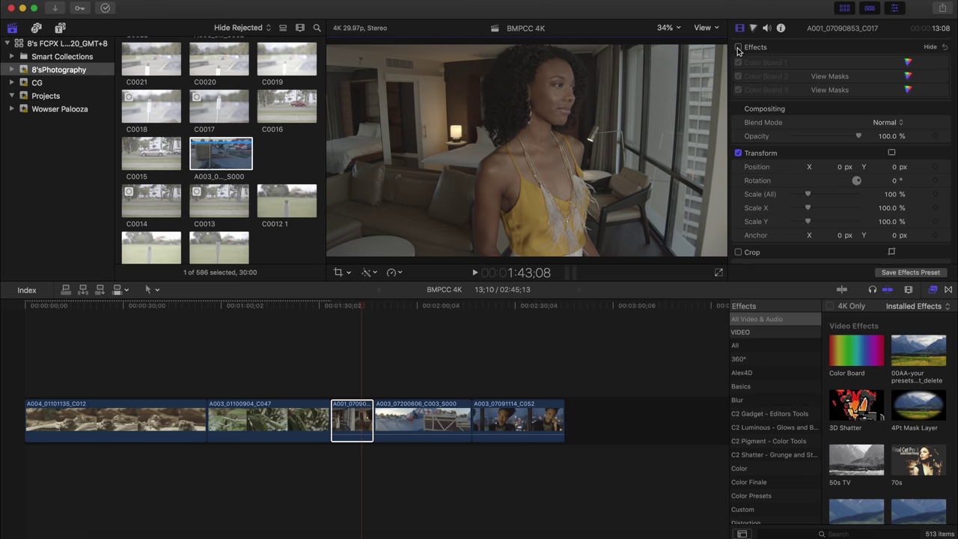
Step: Select the A003_07200606_C003_S000 clip at 1:50;13 and add a Color Curves correction with the video scopes shown
{"action": "left_click", "coordinate": [400, 345]}
{"action": "left_click_drag", "start_coordinate": [400, 345], "coordinate": [385, 313]}
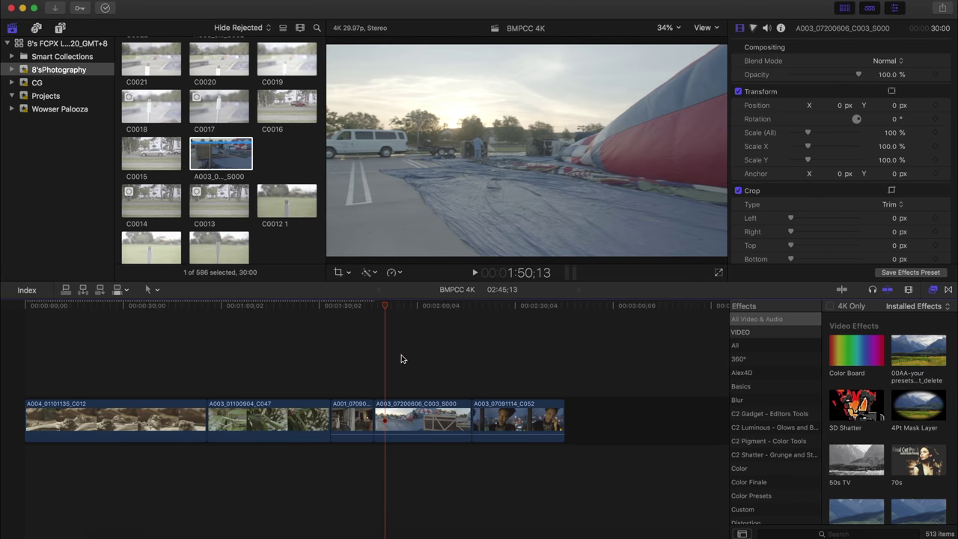
{"action": "left_click", "coordinate": [404, 413]}
{"action": "key", "text": "super+6"}
{"action": "key", "text": "super+7"}
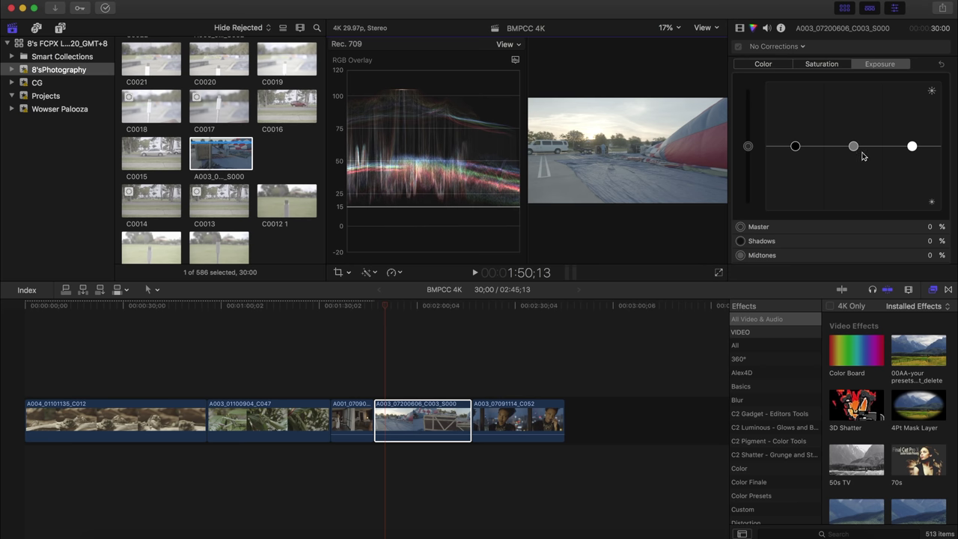
{"action": "left_click", "coordinate": [798, 47]}
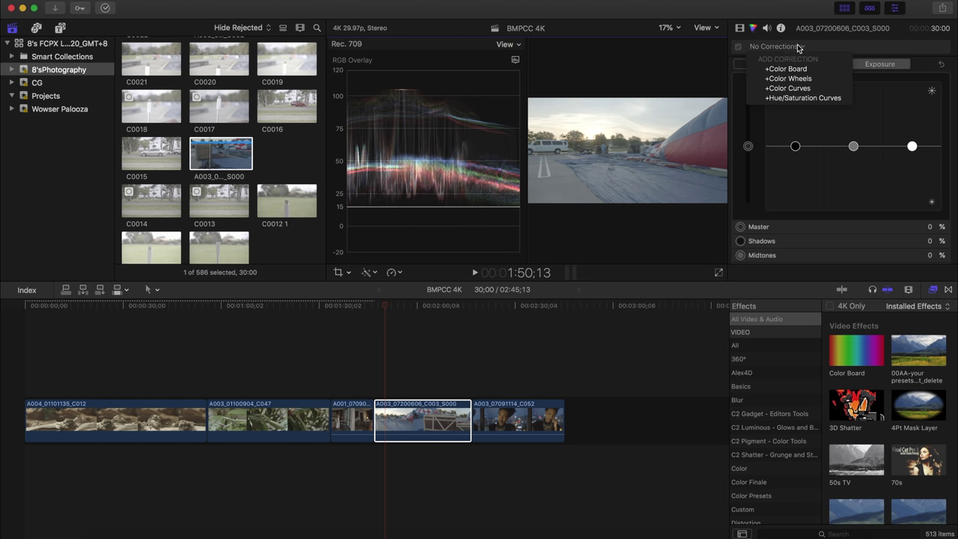
{"action": "left_click", "coordinate": [785, 88]}
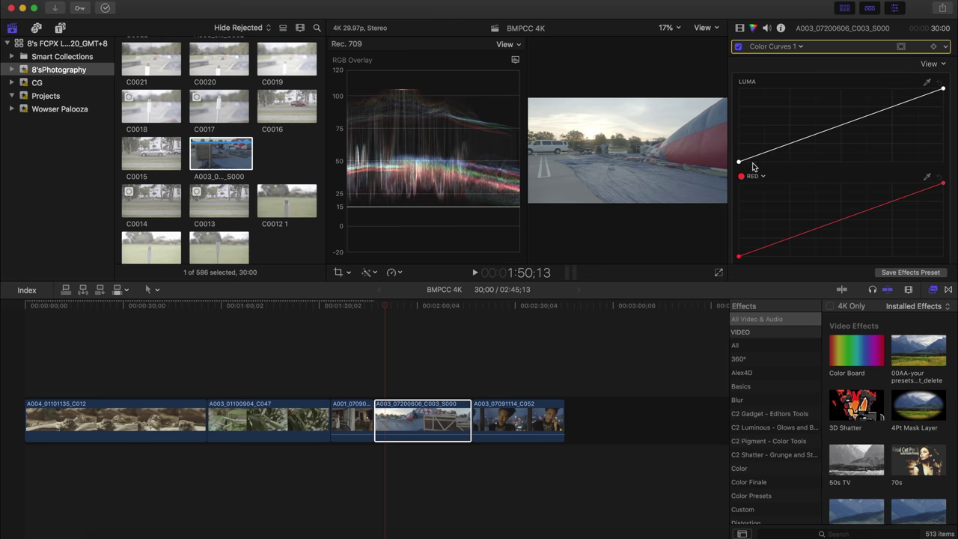
Step: Pull the luma curve's black and white points inward to add contrast, judging by the waveform, and hide the scopes
{"action": "left_click_drag", "start_coordinate": [739, 162], "coordinate": [775, 166]}
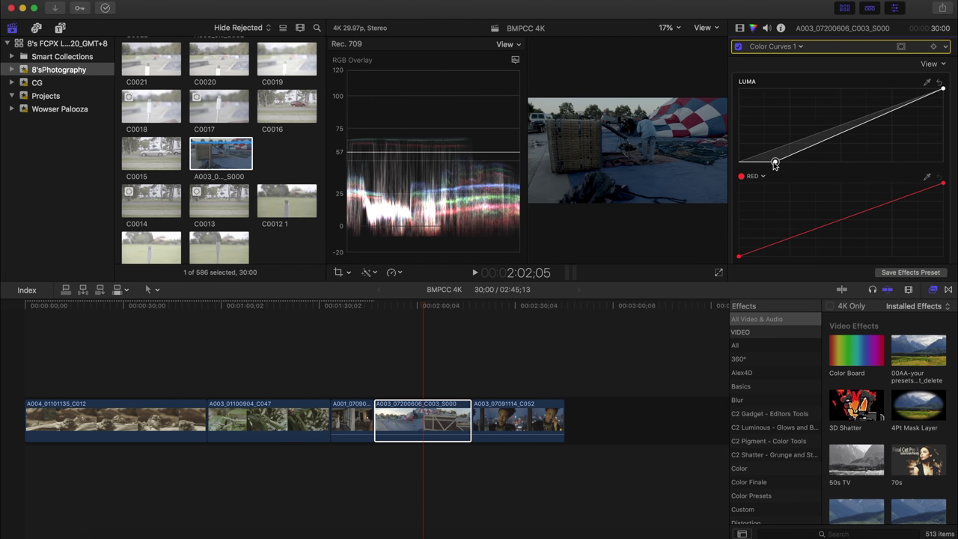
{"action": "left_click_drag", "start_coordinate": [773, 162], "coordinate": [767, 166]}
{"action": "left_click_drag", "start_coordinate": [943, 91], "coordinate": [905, 89]}
{"action": "left_click_drag", "start_coordinate": [769, 161], "coordinate": [765, 163]}
{"action": "key", "text": "super+7"}
Step: Add a Color Wheels correction to the clip and raise the master and midtones saturation
{"action": "left_click", "coordinate": [775, 46]}
{"action": "left_click", "coordinate": [792, 93]}
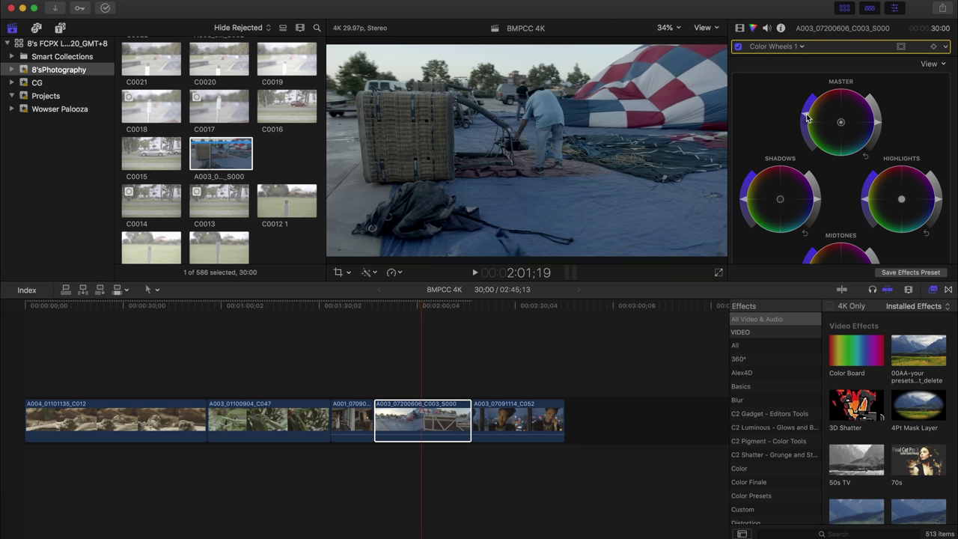
{"action": "scroll", "coordinate": [771, 133], "scroll_direction": "down", "scroll_amount": 4}
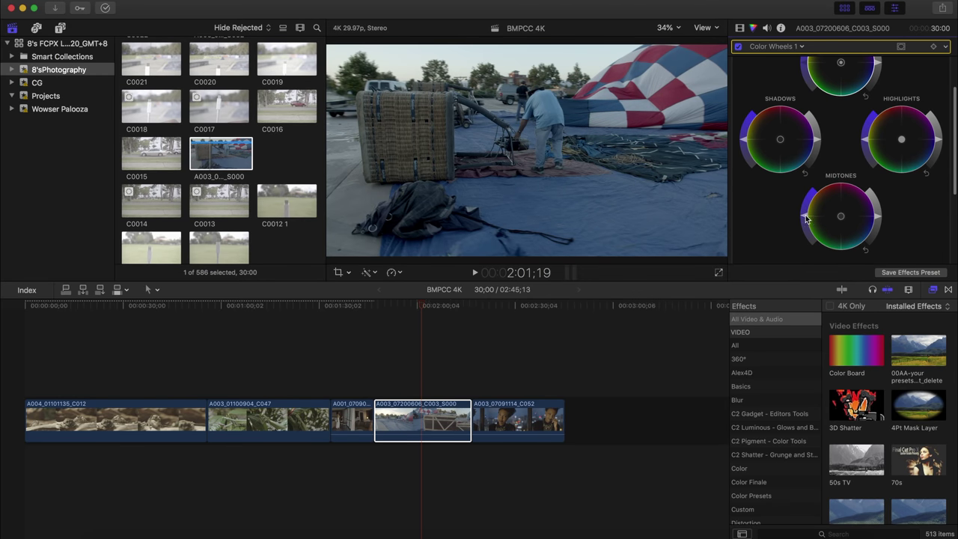
{"action": "left_click", "coordinate": [807, 212]}
Step: Set the Color Wheels tint to 7 and the temperature to 6000, viewing the frame at 1:52;15
{"action": "left_click_drag", "start_coordinate": [422, 309], "coordinate": [391, 311]}
{"action": "scroll", "coordinate": [891, 190], "scroll_direction": "down", "scroll_amount": 3}
{"action": "left_click_drag", "start_coordinate": [892, 190], "coordinate": [892, 189]}
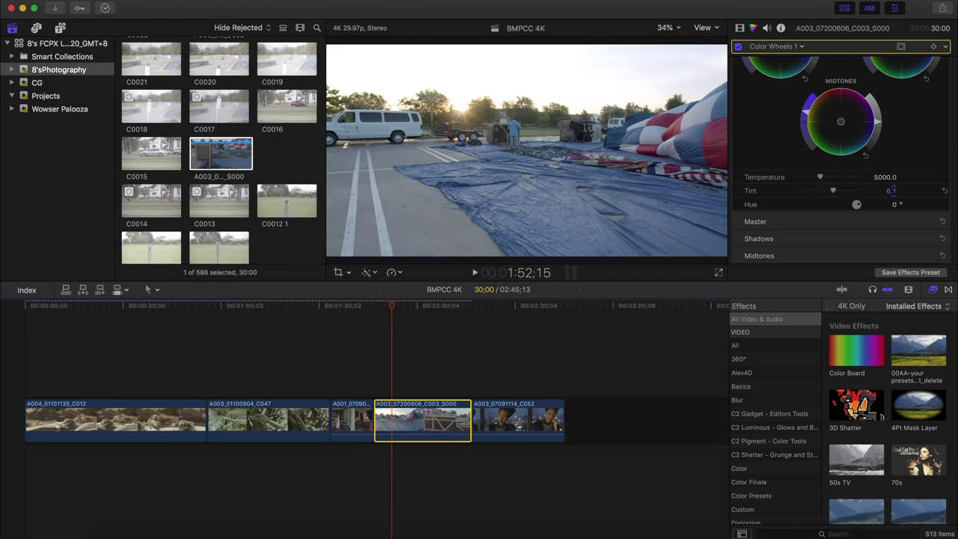
{"action": "left_click", "coordinate": [891, 193]}
{"action": "type", "text": "7"}
{"action": "key", "text": "shift+Tab"}
{"action": "type", "text": "600"}
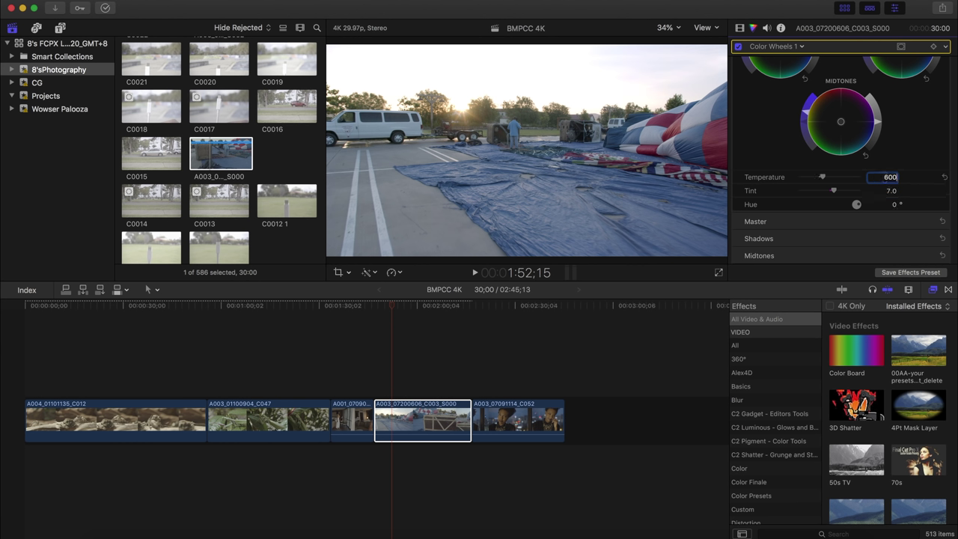
{"action": "type", "text": "0"}
{"action": "key", "text": "Return"}
Step: Try other Color Wheels temperatures on the frame at 2:05;25 and settle on 6000
{"action": "left_click_drag", "start_coordinate": [885, 180], "coordinate": [902, 177]}
{"action": "left_click_drag", "start_coordinate": [395, 307], "coordinate": [434, 305]}
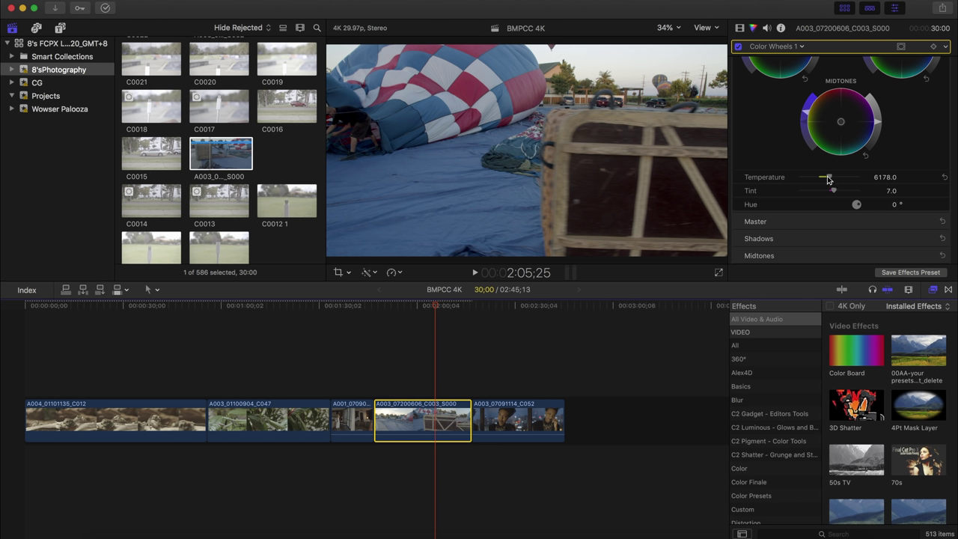
{"action": "left_click_drag", "start_coordinate": [828, 179], "coordinate": [823, 180]}
{"action": "left_click", "coordinate": [885, 177]}
{"action": "type", "text": "6000"}
{"action": "key", "text": "Return"}
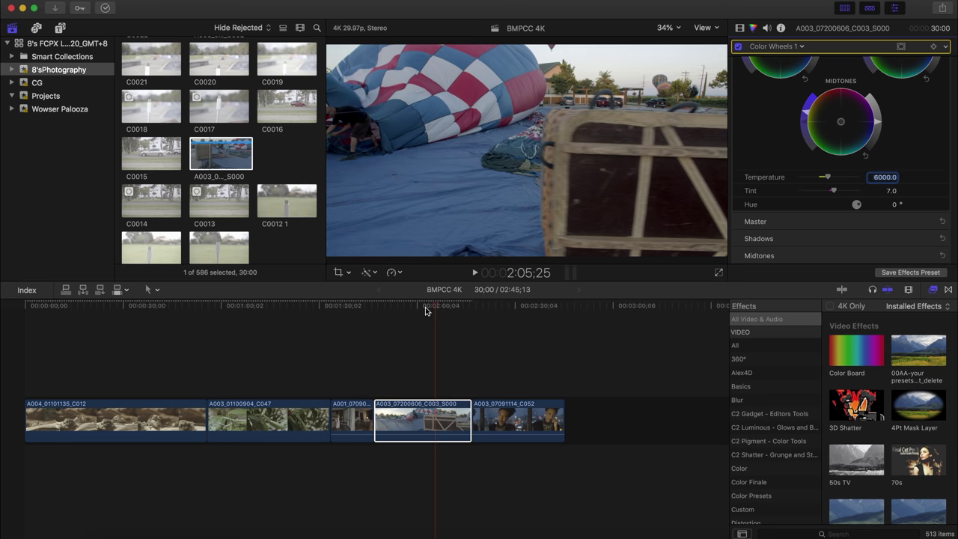
Step: Add a Color Board with a shape mask at 1:51;19 and stretch the mask into a wide rounded rectangle over the sky
{"action": "left_click_drag", "start_coordinate": [437, 304], "coordinate": [390, 312]}
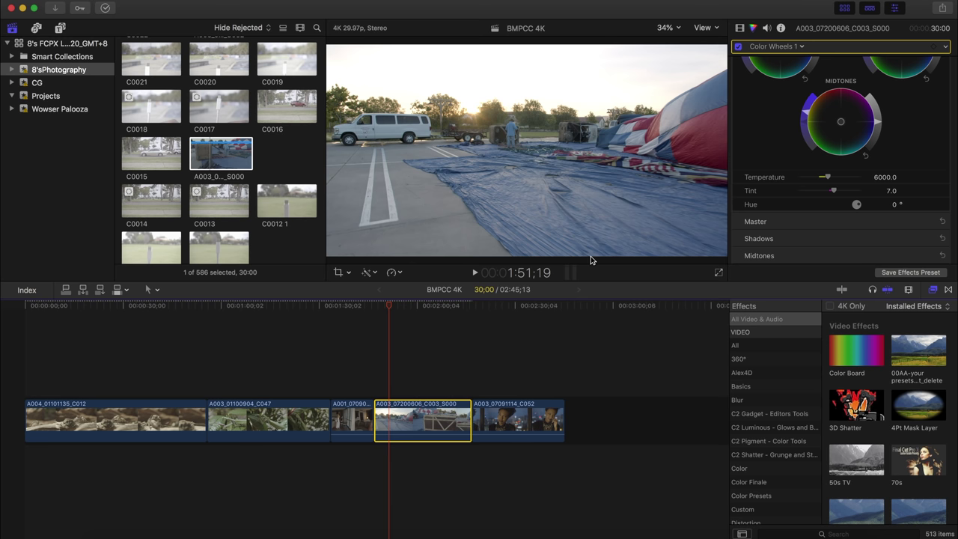
{"action": "left_click", "coordinate": [775, 46]}
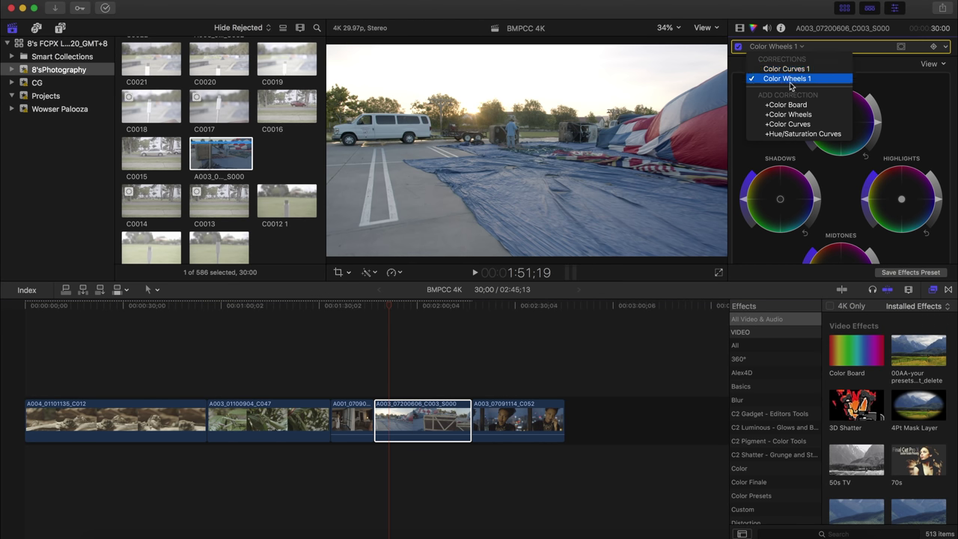
{"action": "left_click", "coordinate": [790, 100]}
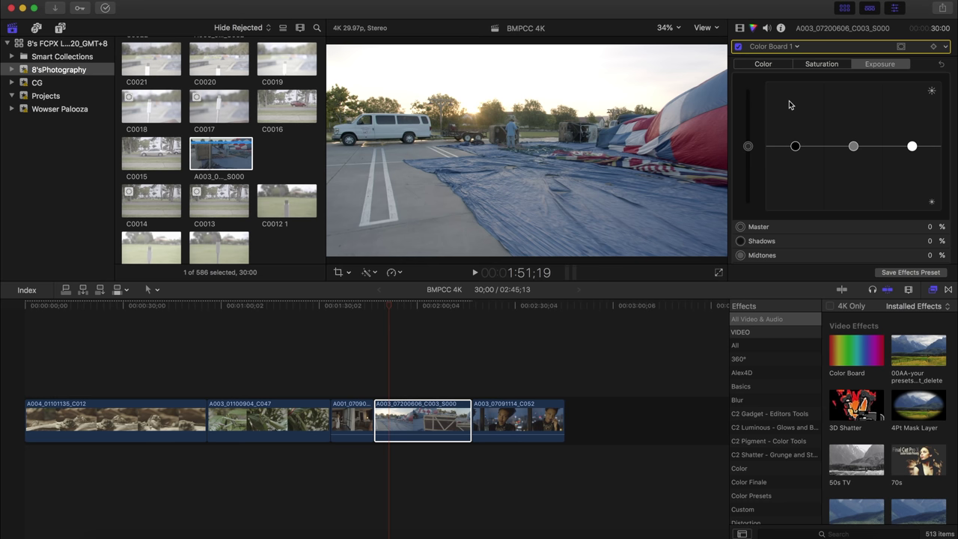
{"action": "left_click", "coordinate": [902, 46]}
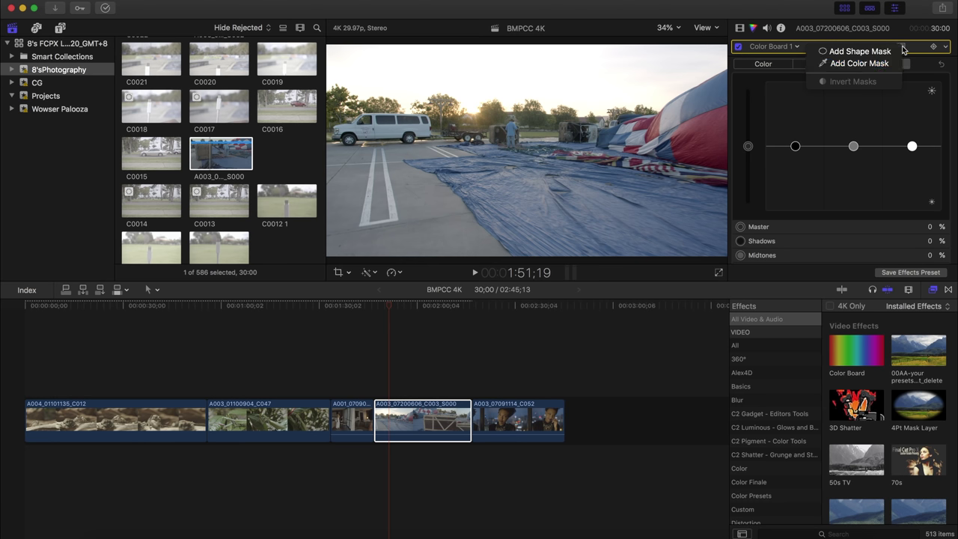
{"action": "left_click", "coordinate": [850, 54]}
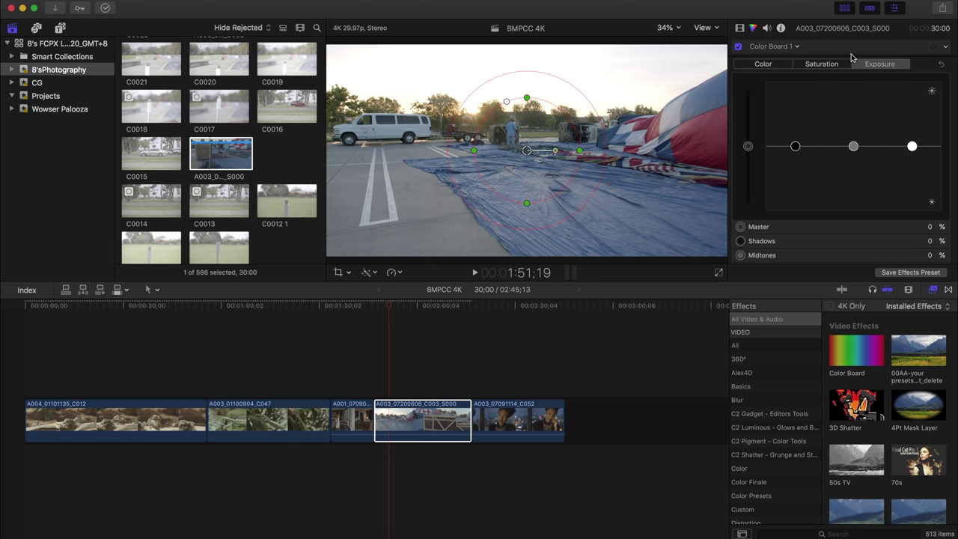
{"action": "mouse_move", "coordinate": [507, 102]}
{"action": "left_mouse_down"}
{"action": "mouse_move", "coordinate": [472, 101]}
{"action": "mouse_move", "coordinate": [491, 99]}
{"action": "left_mouse_up"}
{"action": "left_click_drag", "start_coordinate": [526, 151], "coordinate": [476, 72]}
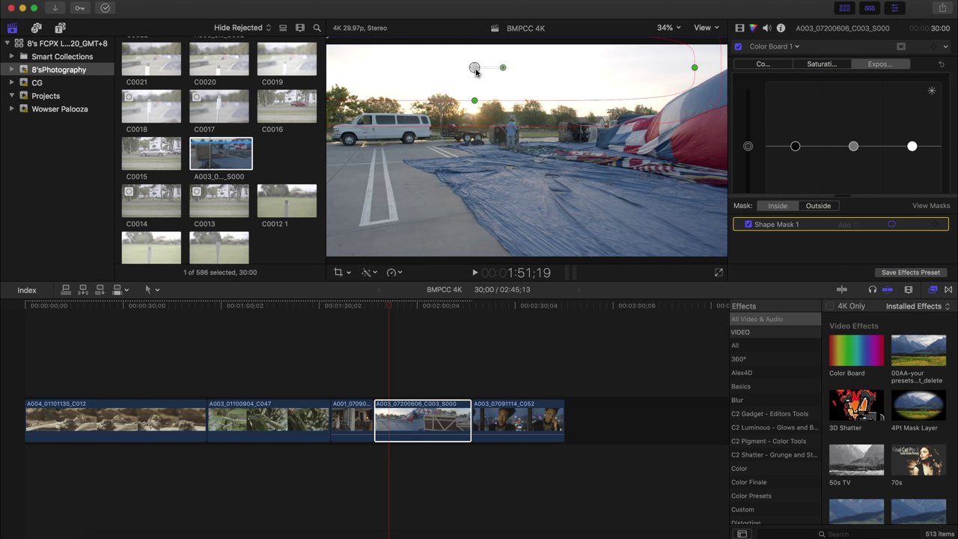
Step: Lower the Color Board highlights exposure inside the sky mask and widen the mask's feathered edge down past the van
{"action": "left_click_drag", "start_coordinate": [912, 145], "coordinate": [911, 175]}
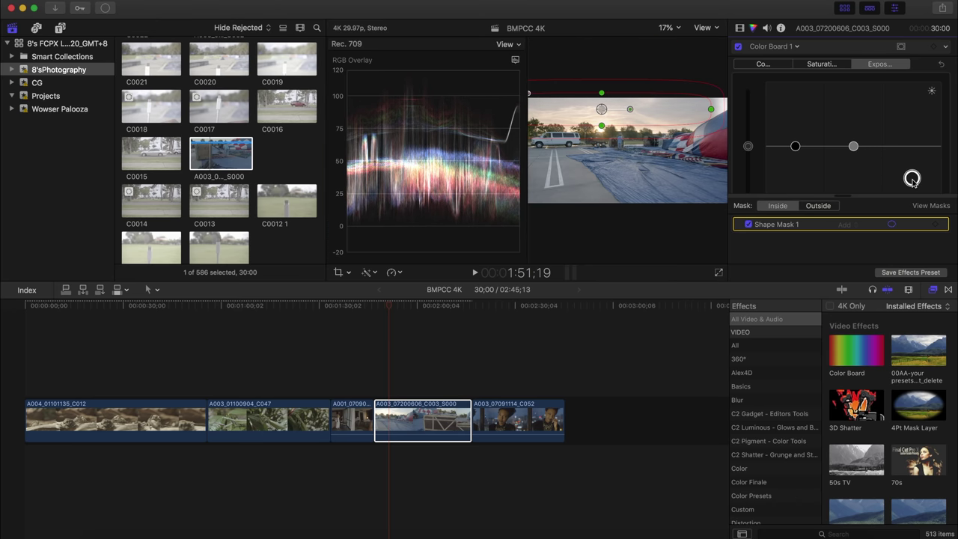
{"action": "key", "text": "super+7"}
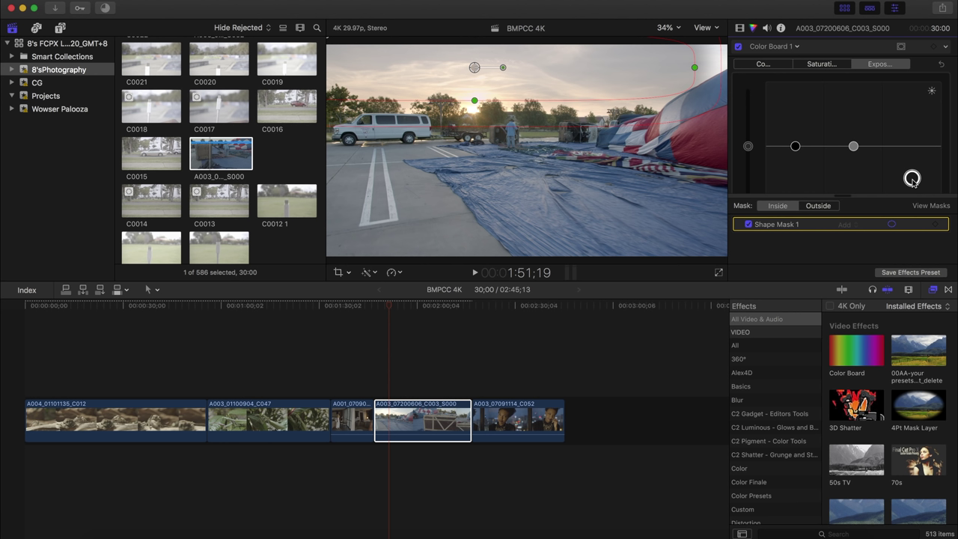
{"action": "left_click", "coordinate": [633, 133]}
{"action": "left_click_drag", "start_coordinate": [634, 131], "coordinate": [671, 193]}
{"action": "scroll", "coordinate": [880, 163], "scroll_direction": "down", "scroll_amount": 2}
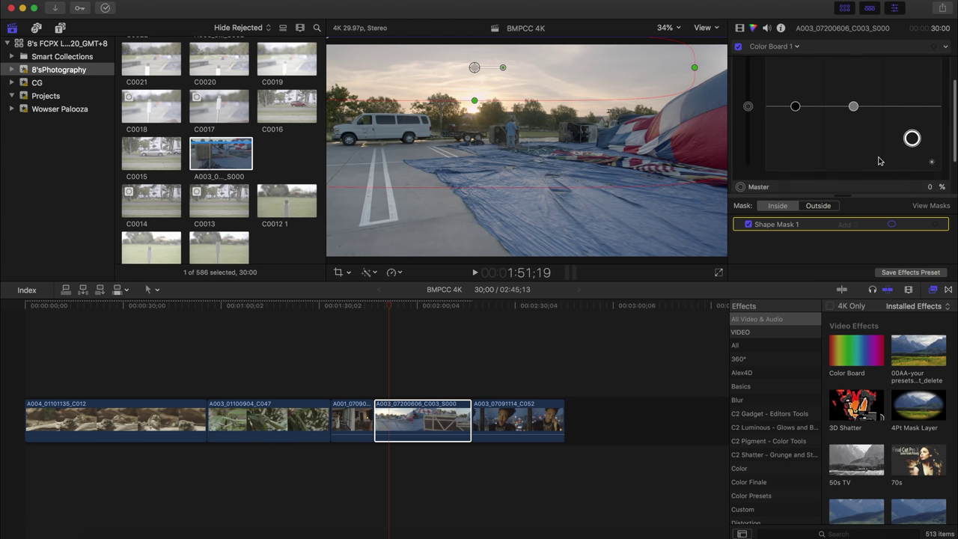
{"action": "scroll", "coordinate": [879, 160], "scroll_direction": "up", "scroll_amount": 2}
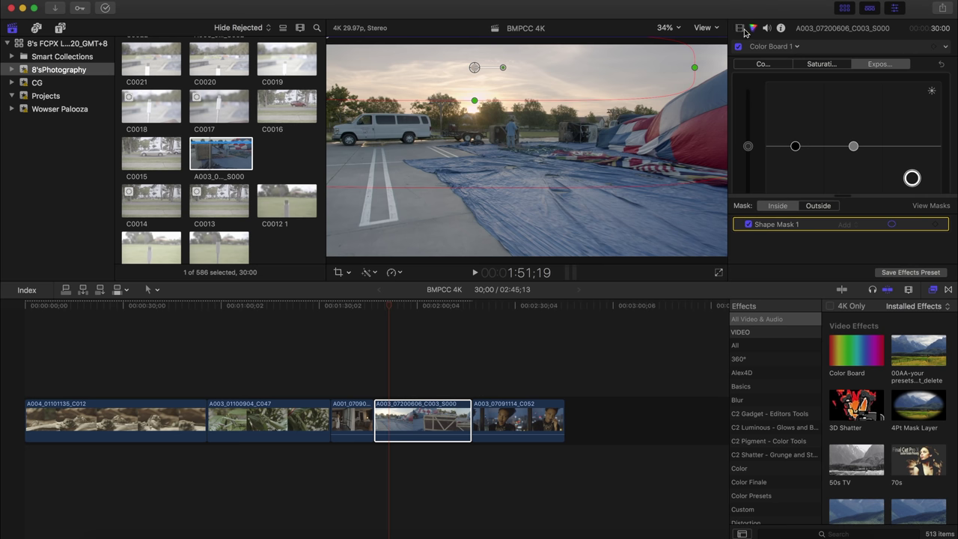
Step: Scrub through the balloon clip up to 1:56;21 to check how the sky mask holds as the camera moves
{"action": "left_click", "coordinate": [940, 64]}
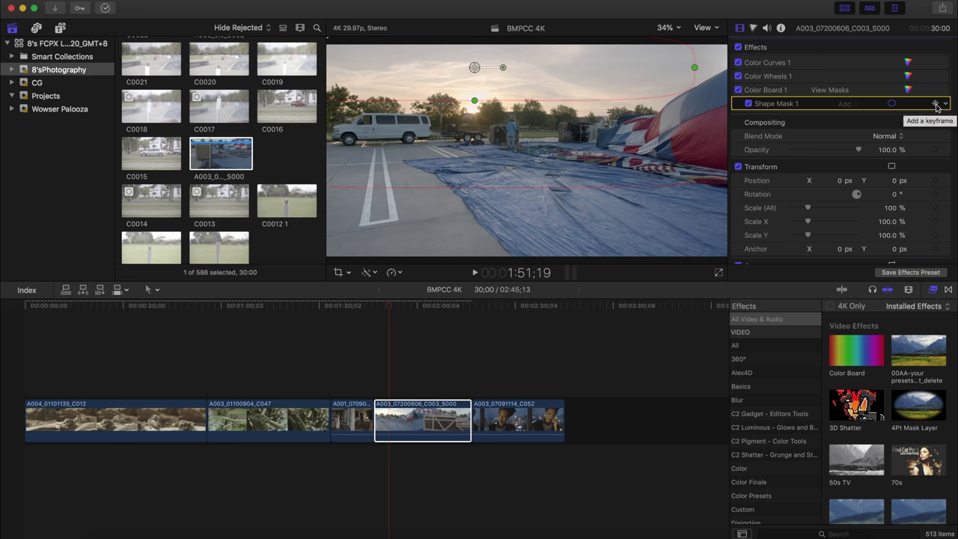
{"action": "left_click", "coordinate": [393, 307]}
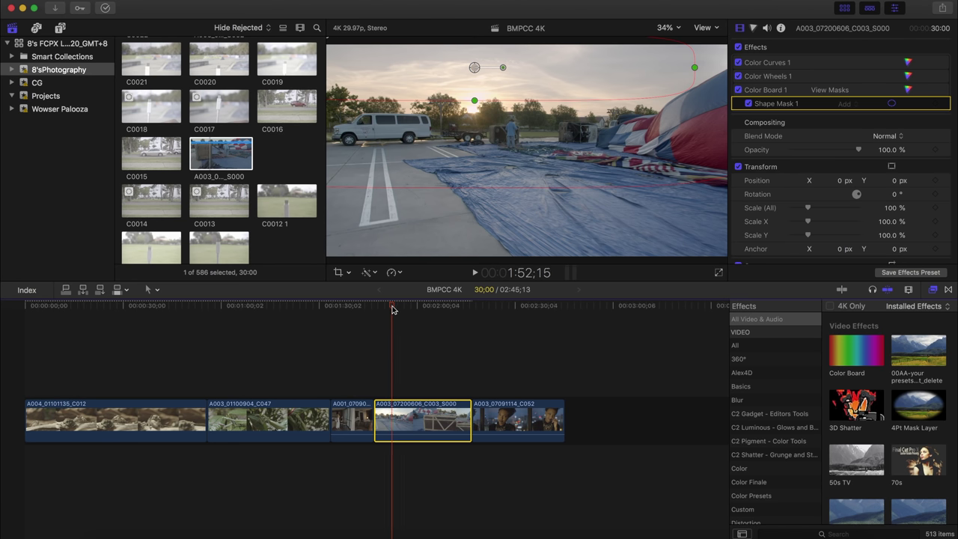
{"action": "mouse_move", "coordinate": [394, 307]}
{"action": "left_mouse_down"}
{"action": "mouse_move", "coordinate": [414, 309]}
{"action": "mouse_move", "coordinate": [391, 309]}
{"action": "mouse_move", "coordinate": [406, 308]}
{"action": "left_mouse_up"}
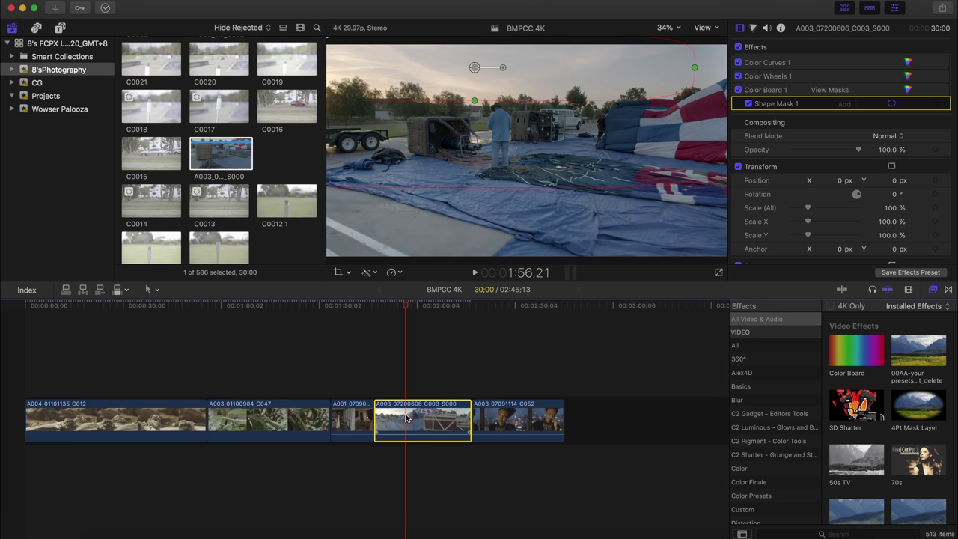
{"action": "mouse_move", "coordinate": [389, 307]}
{"action": "left_mouse_down"}
{"action": "mouse_move", "coordinate": [442, 306]}
{"action": "mouse_move", "coordinate": [385, 307]}
{"action": "mouse_move", "coordinate": [403, 307]}
{"action": "left_mouse_up"}
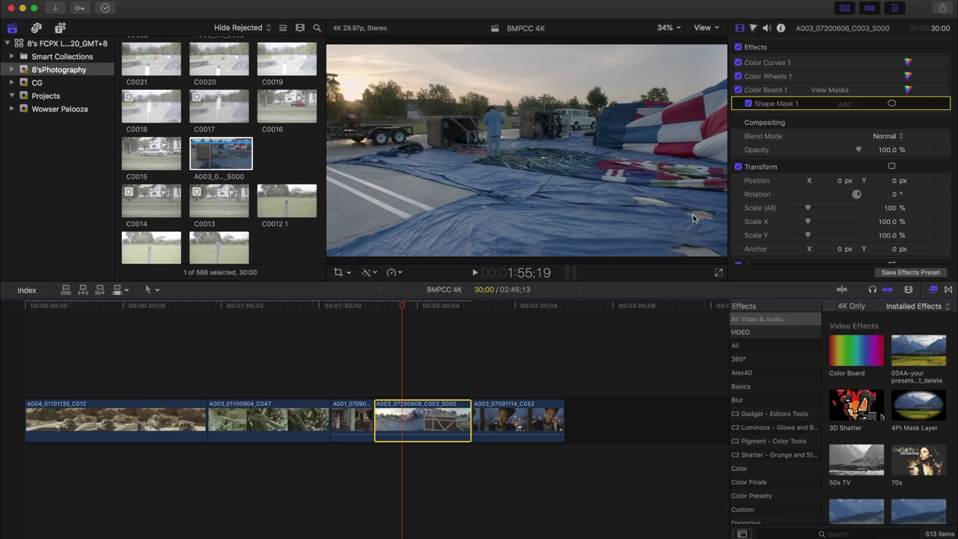
Step: Search the video effects for "lut", apply Custom LUT to the balloon clip, load a teal-toned LUT and review it up to 1:58;08
{"action": "left_click", "coordinate": [775, 345]}
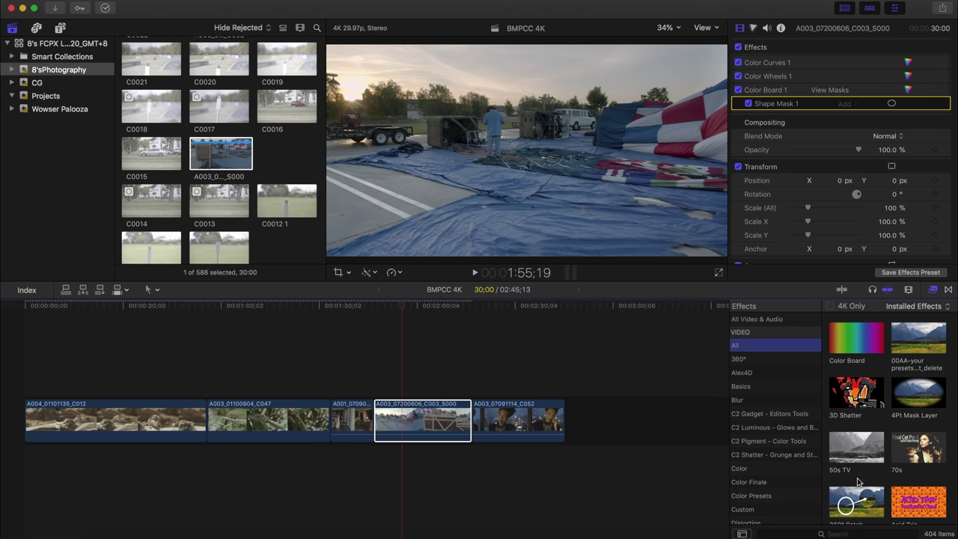
{"action": "left_click", "coordinate": [828, 531]}
{"action": "type", "text": "lut"}
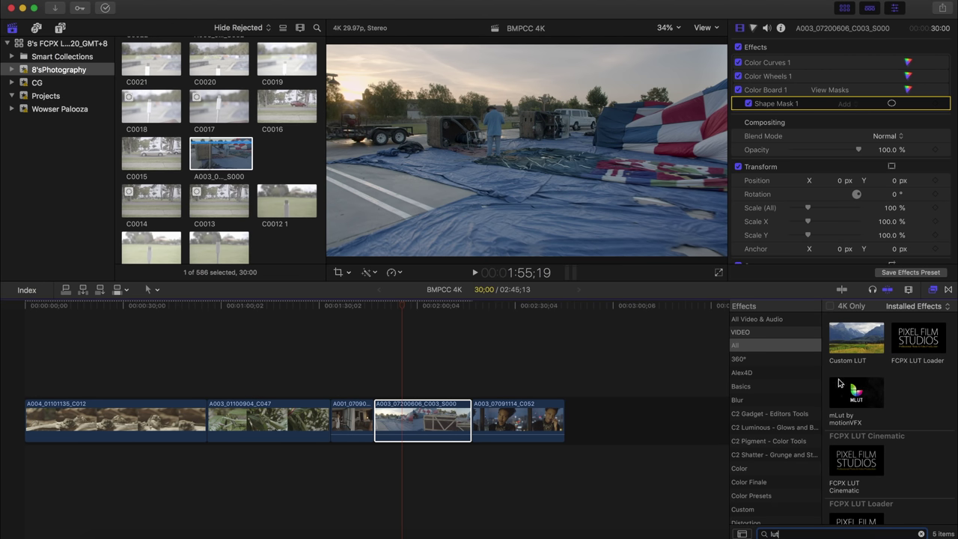
{"action": "left_click", "coordinate": [845, 349]}
{"action": "double_click", "coordinate": [842, 348]}
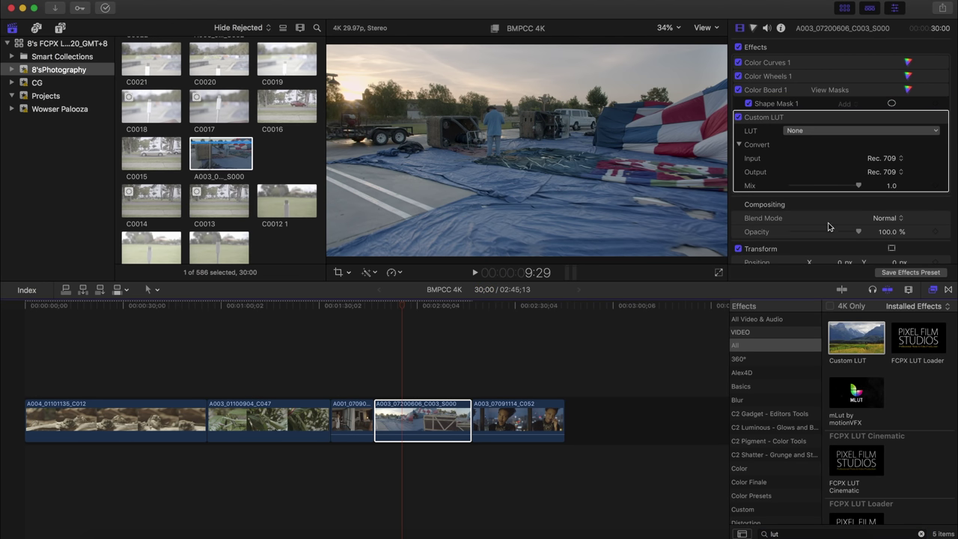
{"action": "left_click", "coordinate": [829, 131]}
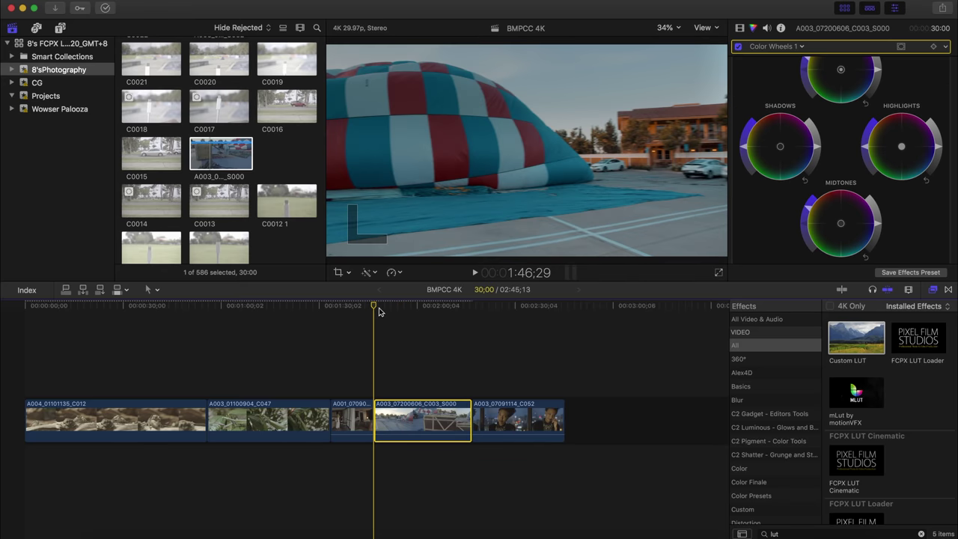
{"action": "left_click_drag", "start_coordinate": [379, 311], "coordinate": [410, 313]}
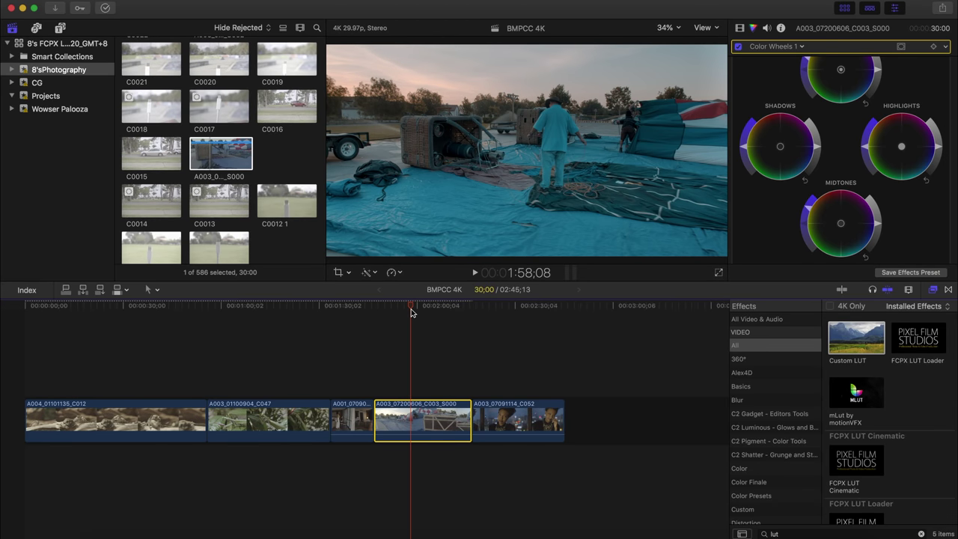
Step: Move to the night portrait clip at 2:19;29 and magnify the dark hair and window frame to examine shadow noise
{"action": "left_click", "coordinate": [467, 338]}
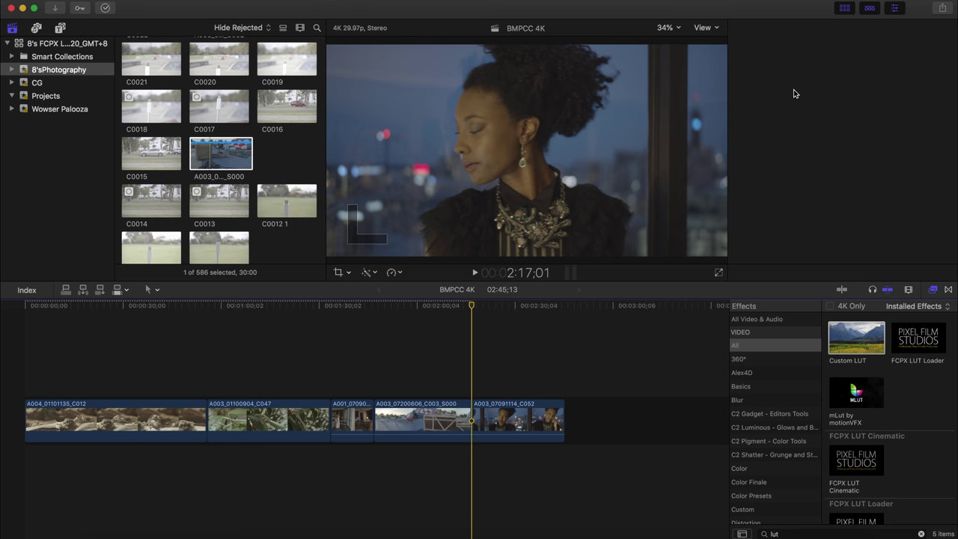
{"action": "key", "text": "cmd+6"}
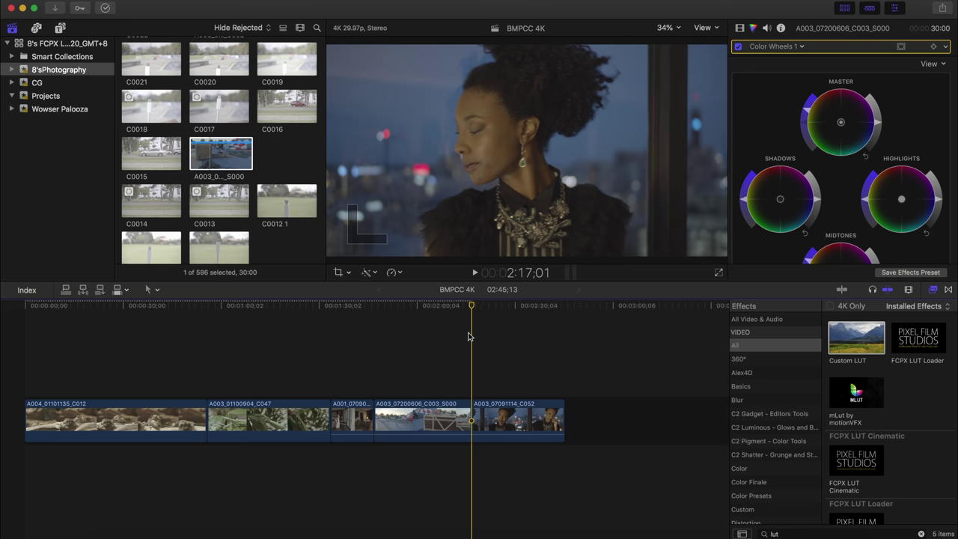
{"action": "left_click", "coordinate": [481, 310]}
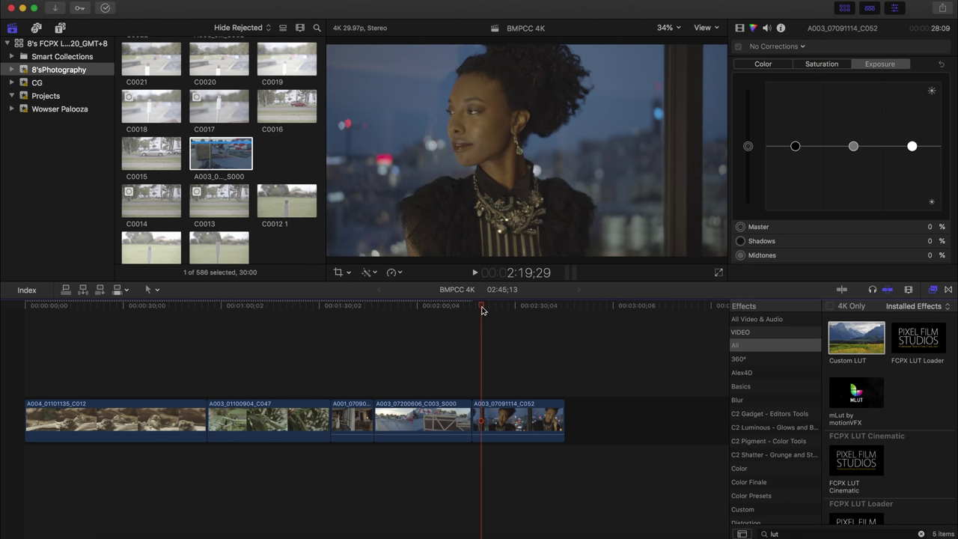
{"action": "key", "text": "z"}
{"action": "left_click", "coordinate": [694, 122]}
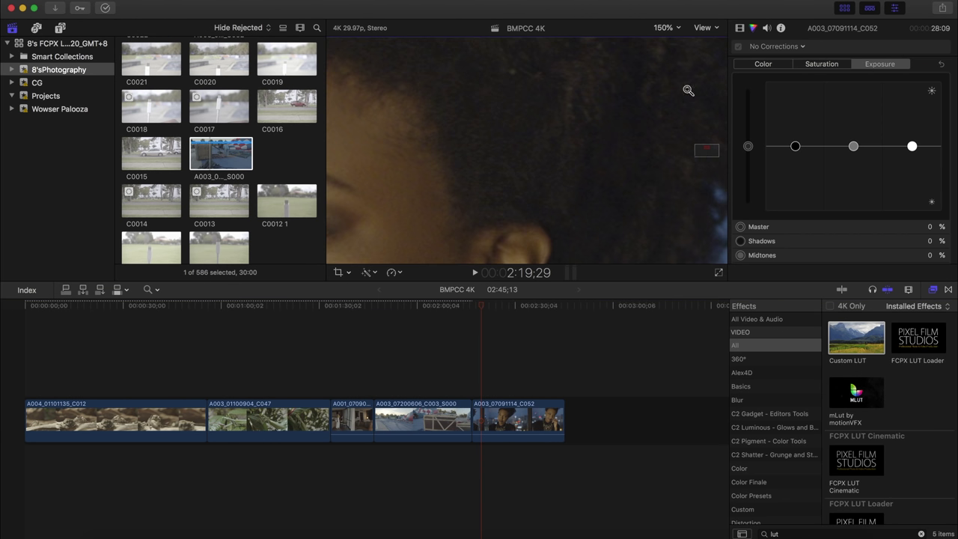
{"action": "left_click", "coordinate": [676, 28]}
{"action": "left_click", "coordinate": [677, 36]}
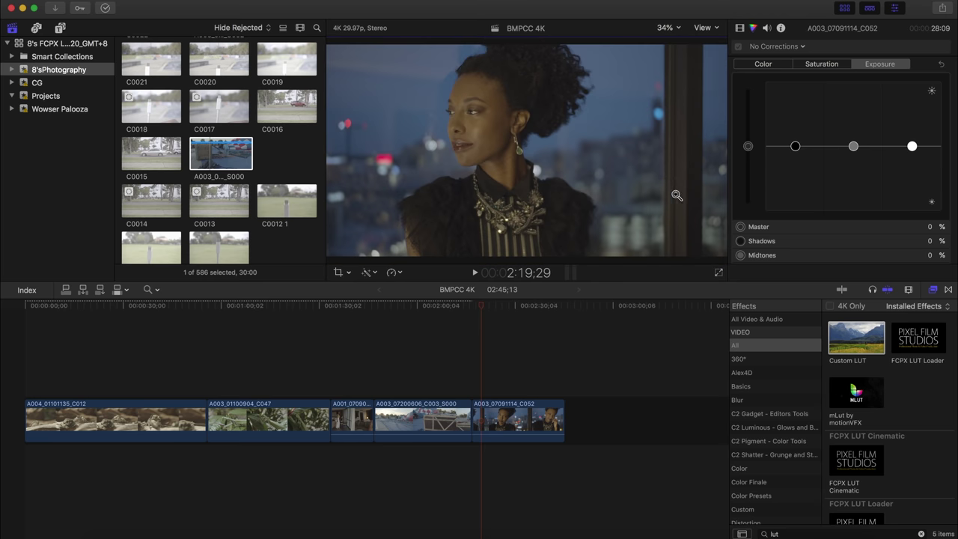
{"action": "left_click", "coordinate": [689, 170]}
{"action": "left_click", "coordinate": [559, 173]}
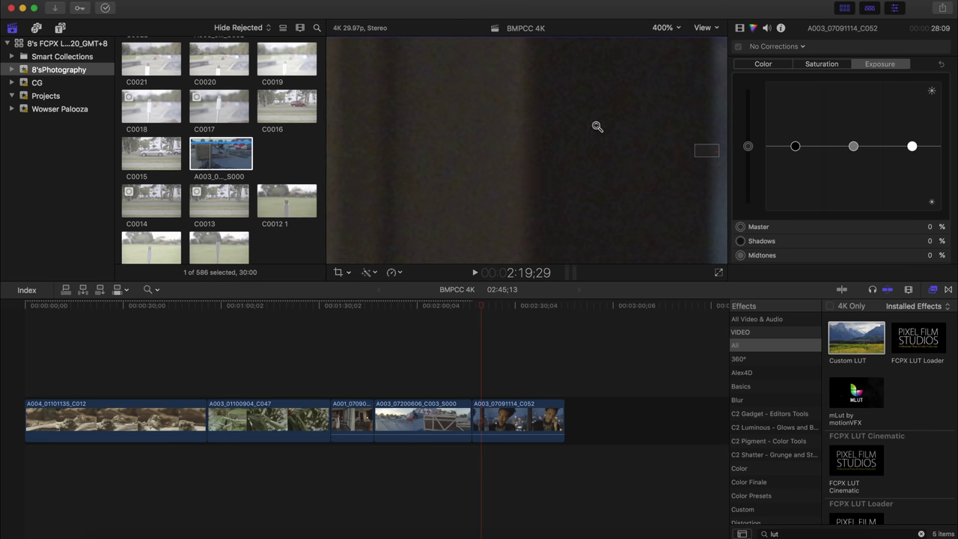
{"action": "left_click", "coordinate": [677, 28]}
{"action": "left_click", "coordinate": [675, 38]}
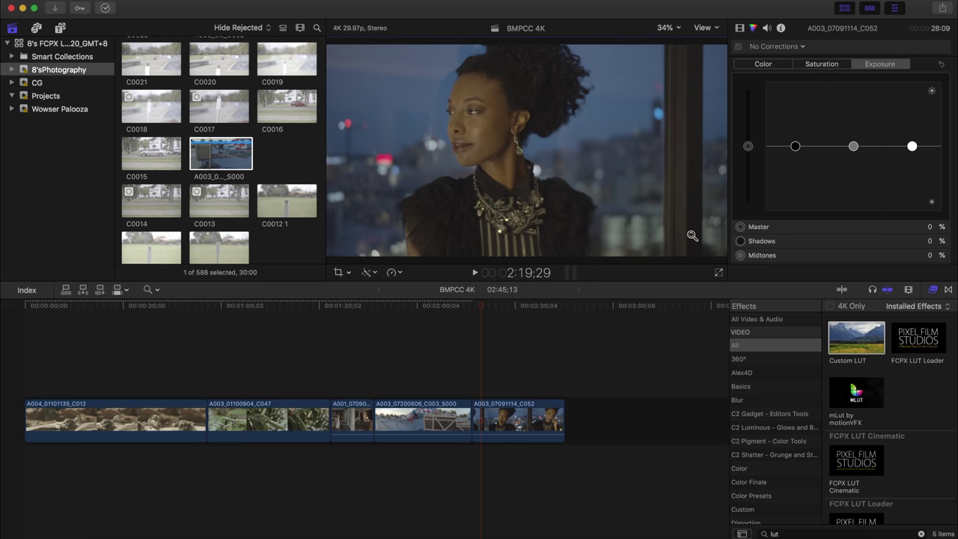
Step: Magnify the woman's cheek to 400% to inspect noise in the skin, and return the viewer to the full frame
{"action": "left_click", "coordinate": [492, 142]}
{"action": "left_click", "coordinate": [491, 138]}
{"action": "left_click", "coordinate": [491, 135]}
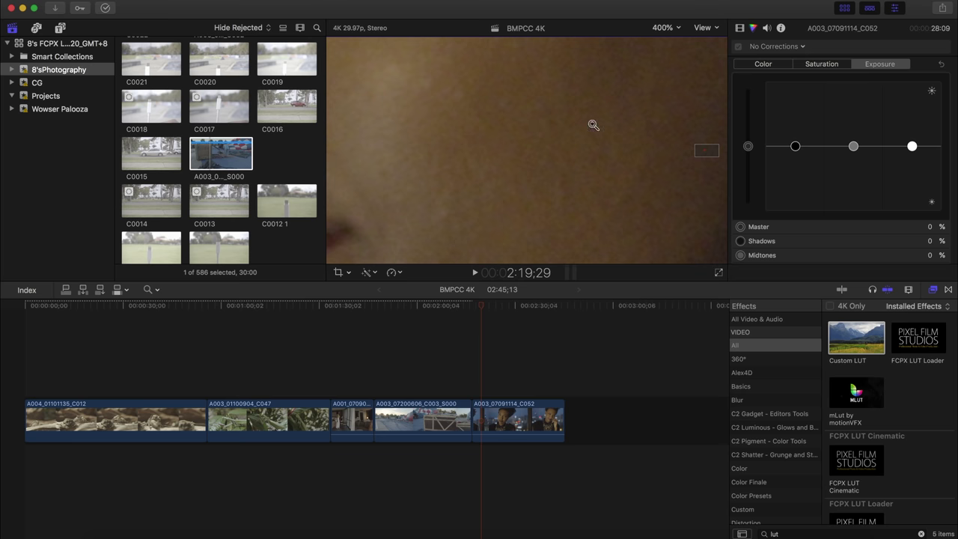
{"action": "key", "text": "shift+z"}
{"action": "key", "text": "a"}
Step: At 2:30;12, show the RGB waveform, set Color Board exposure to Master 10% and Shadows -24%, and raise the highlights
{"action": "left_click", "coordinate": [515, 307]}
{"action": "left_click_drag", "start_coordinate": [515, 308], "coordinate": [516, 309]}
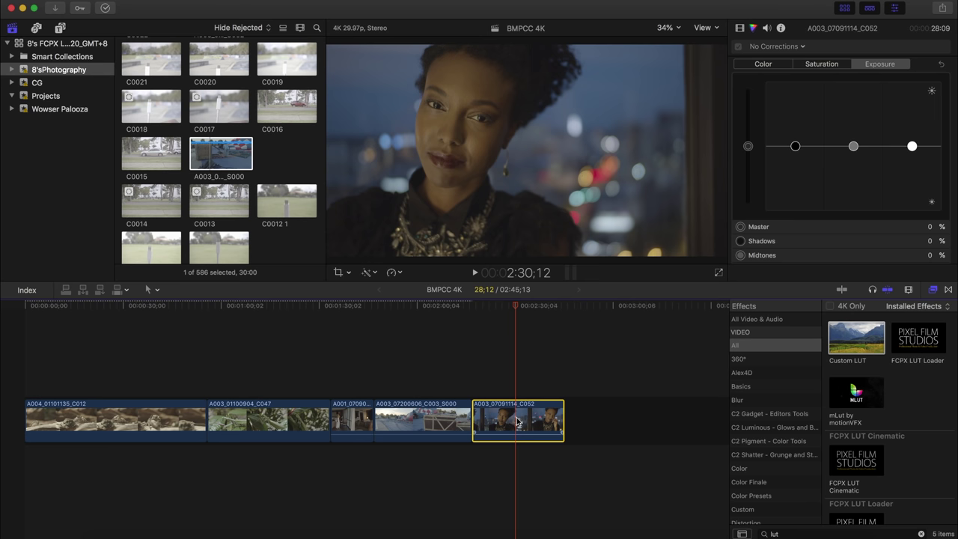
{"action": "key", "text": "super+7"}
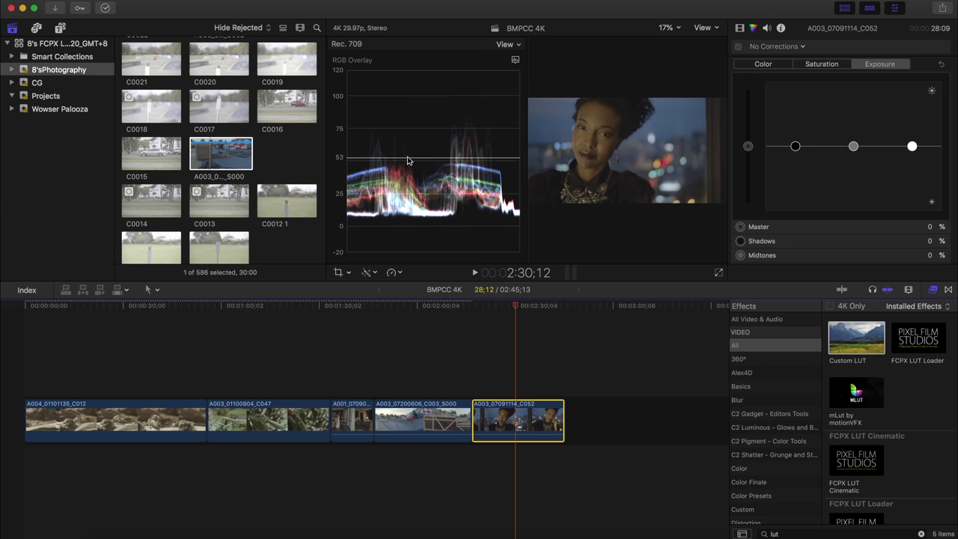
{"action": "left_click_drag", "start_coordinate": [748, 145], "coordinate": [795, 161]}
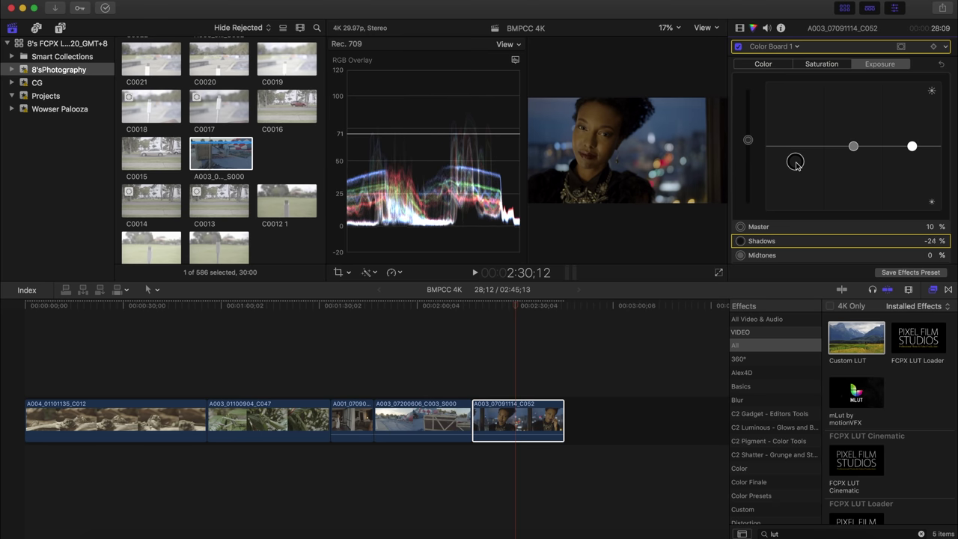
{"action": "left_click", "coordinate": [911, 146]}
{"action": "left_click_drag", "start_coordinate": [911, 144], "coordinate": [911, 127]}
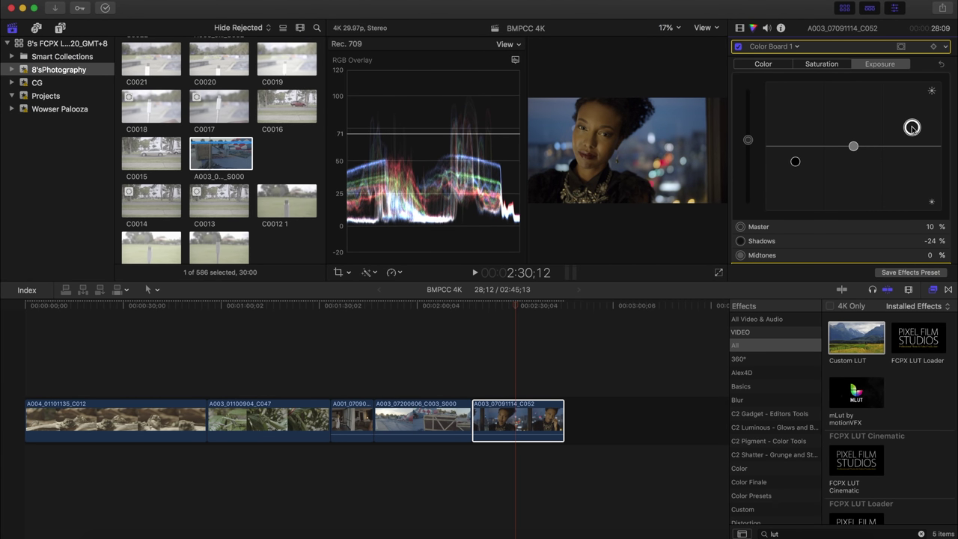
Step: Lower the Color Board shadows exposure to -29% and hide the video scopes
{"action": "left_click", "coordinate": [795, 162]}
{"action": "left_click_drag", "start_coordinate": [796, 165], "coordinate": [797, 169]}
{"action": "key", "text": "super+7"}
{"action": "key", "text": "z"}
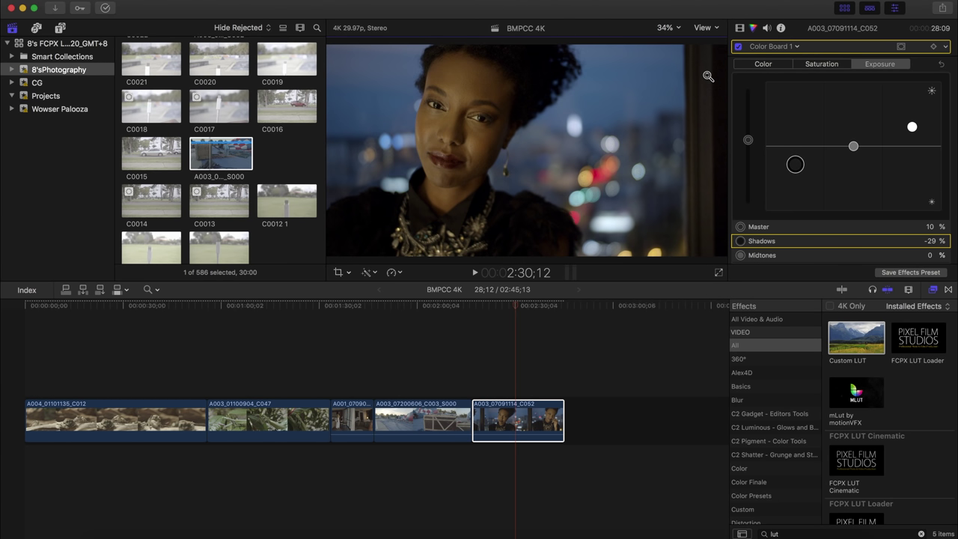
{"action": "key", "text": "a"}
Step: Trim-crop the clip to the woman's face with Left 983, Right 2313.2, Top 301.8 and Bottom 1085 px, and show the vectorscope
{"action": "left_click_drag", "start_coordinate": [814, 201], "coordinate": [885, 212]}
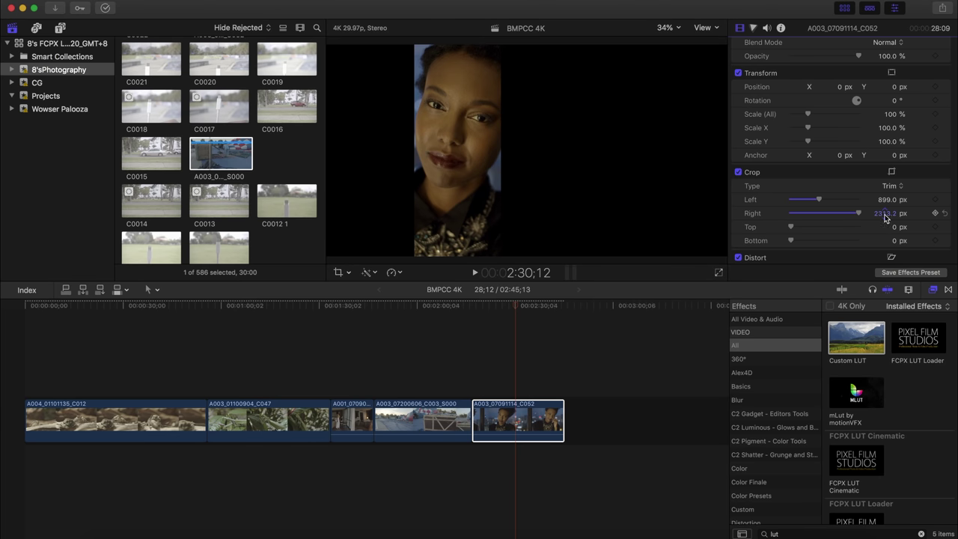
{"action": "left_click_drag", "start_coordinate": [818, 199], "coordinate": [821, 199]}
{"action": "left_click_drag", "start_coordinate": [791, 226], "coordinate": [800, 227]}
{"action": "left_click_drag", "start_coordinate": [791, 240], "coordinate": [823, 240]}
{"action": "key", "text": "super+7"}
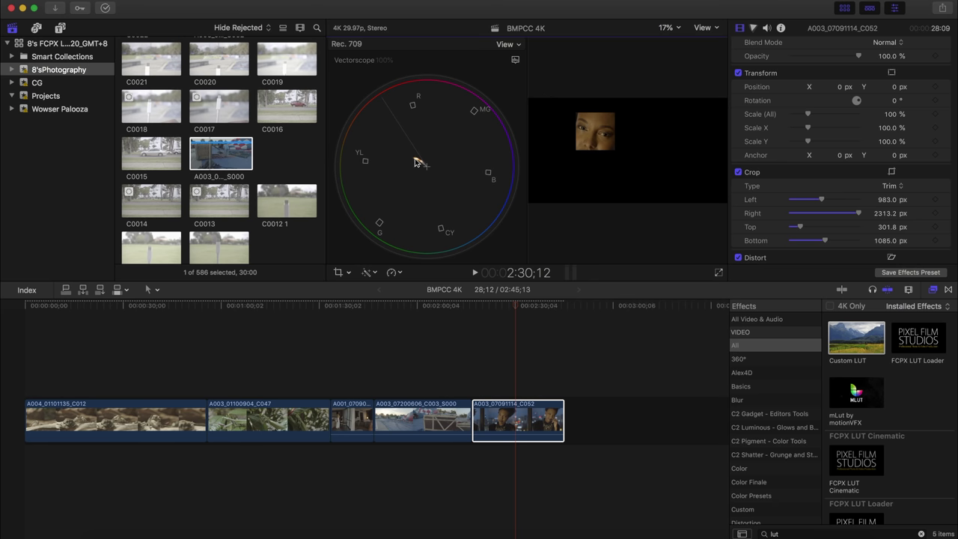
Step: Add a second Color Board, pull its midtones below neutral in the yellow range at 68° to balance the skin, and reset the crop
{"action": "key", "text": "super+6"}
{"action": "left_click", "coordinate": [796, 48]}
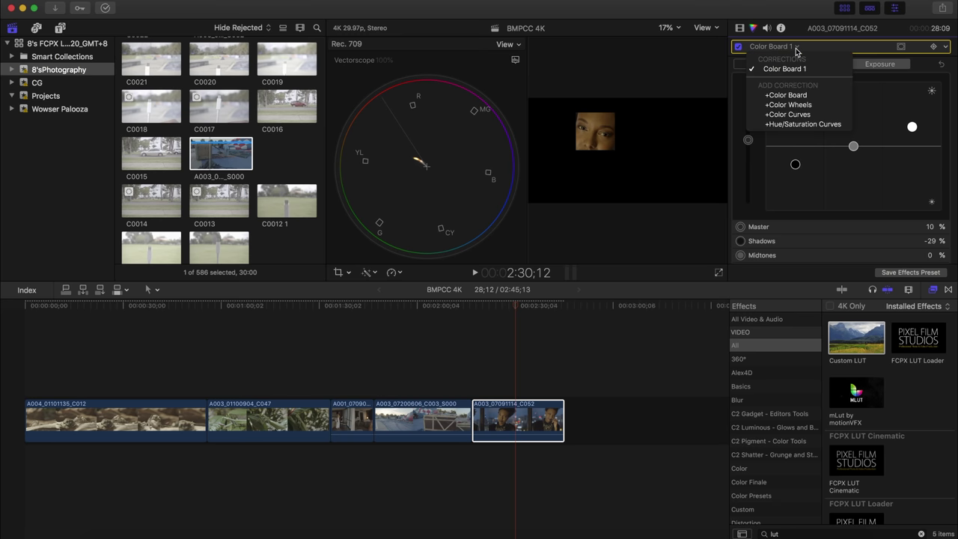
{"action": "left_click", "coordinate": [789, 95]}
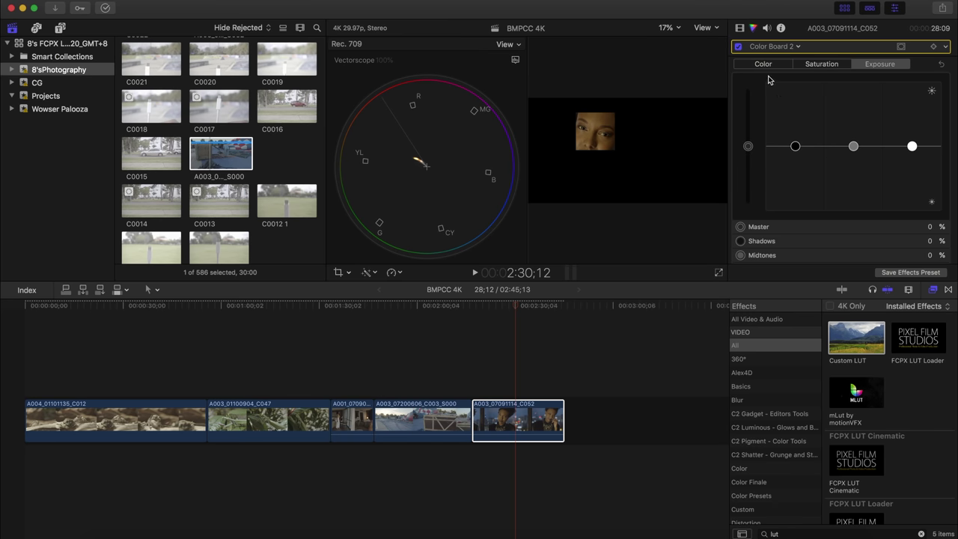
{"action": "left_click", "coordinate": [769, 65]}
{"action": "left_click", "coordinate": [859, 146]}
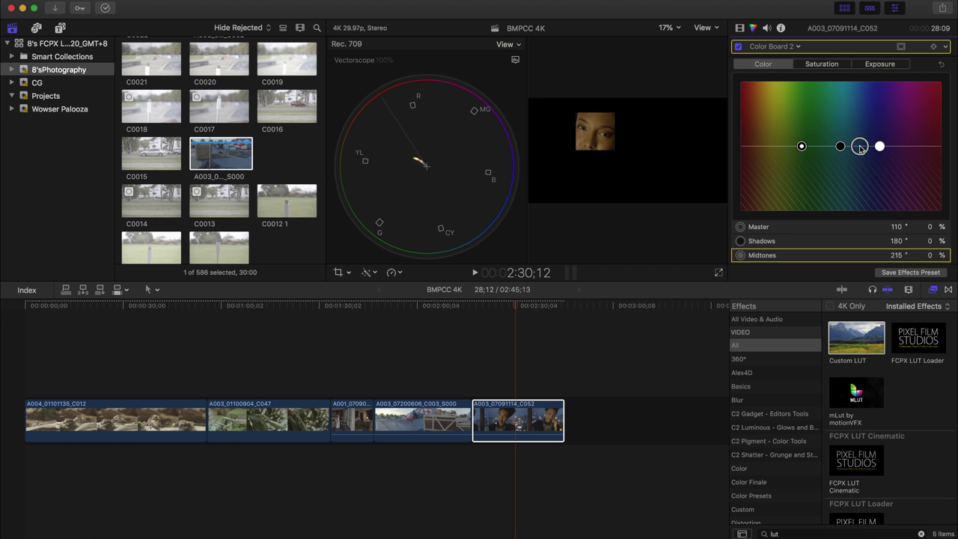
{"action": "left_click_drag", "start_coordinate": [860, 149], "coordinate": [781, 161]}
{"action": "left_click_drag", "start_coordinate": [781, 160], "coordinate": [770, 161]}
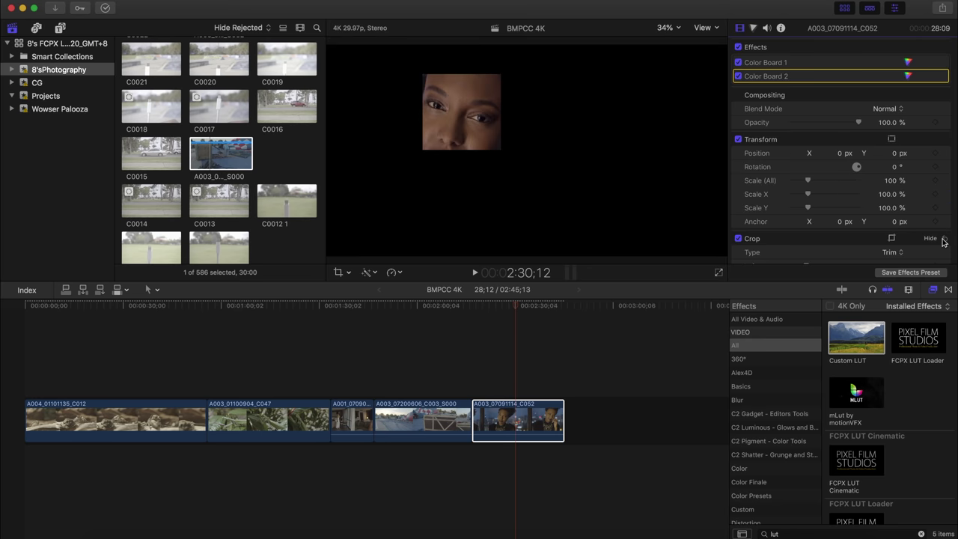
{"action": "left_click", "coordinate": [944, 239]}
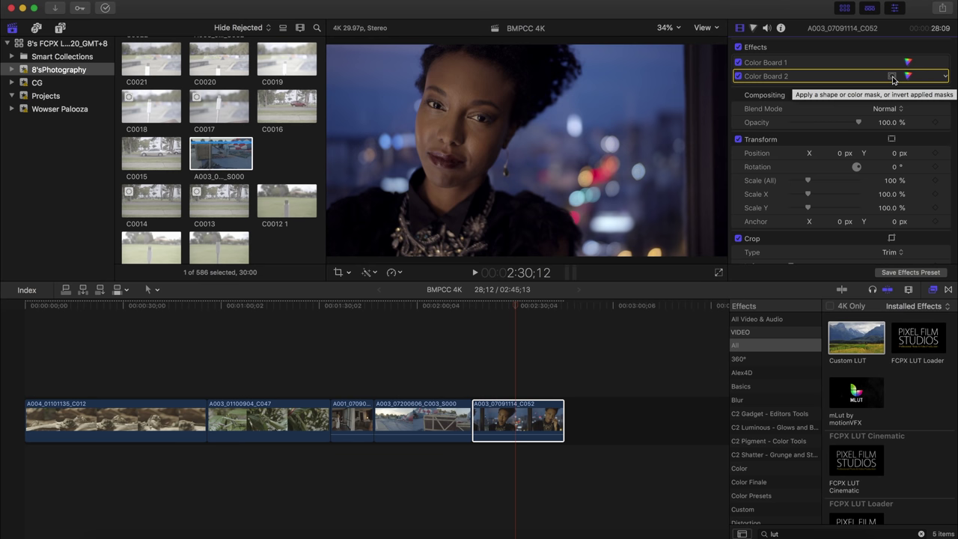
Step: Add a shape mask to Color Board 2 and fit it as a tall feathered oval over the woman's face
{"action": "left_click", "coordinate": [891, 76]}
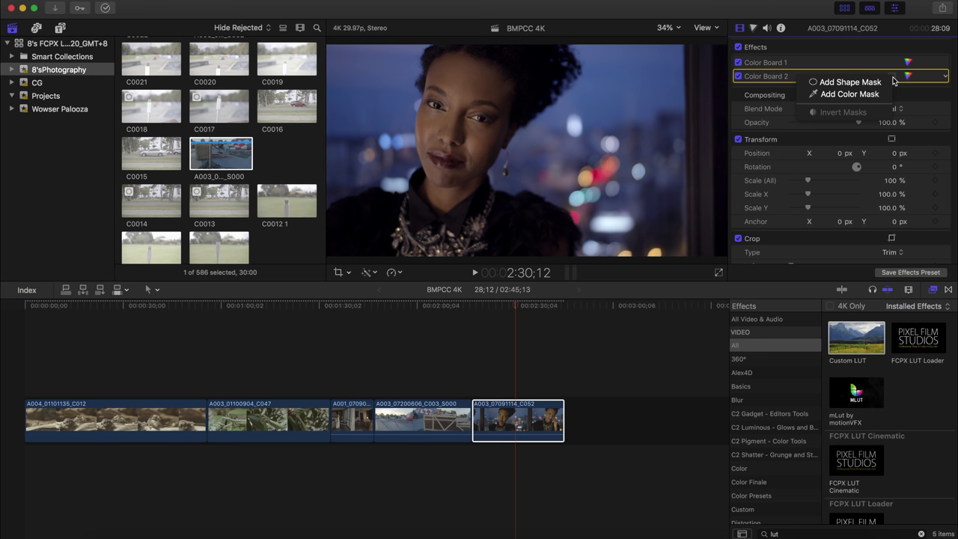
{"action": "left_click", "coordinate": [838, 81]}
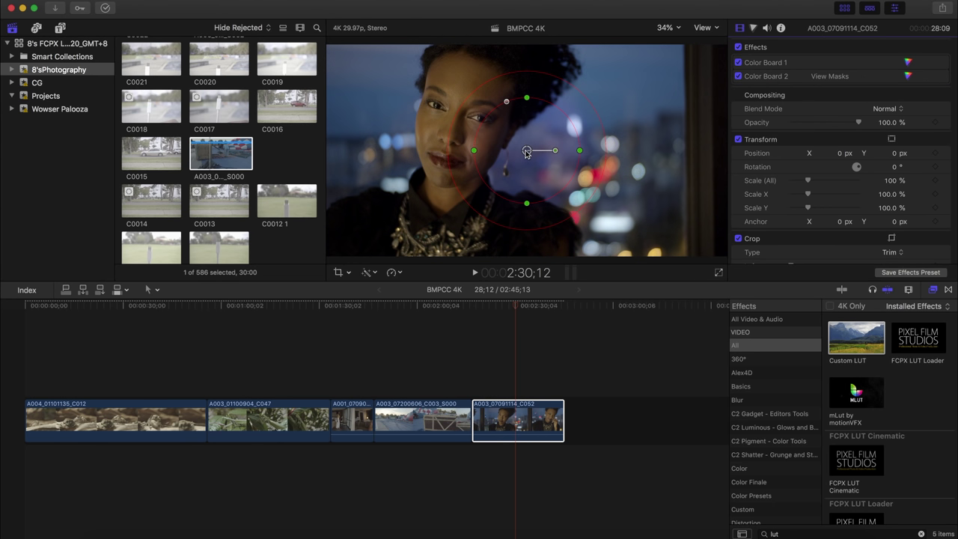
{"action": "left_click_drag", "start_coordinate": [526, 151], "coordinate": [466, 125]}
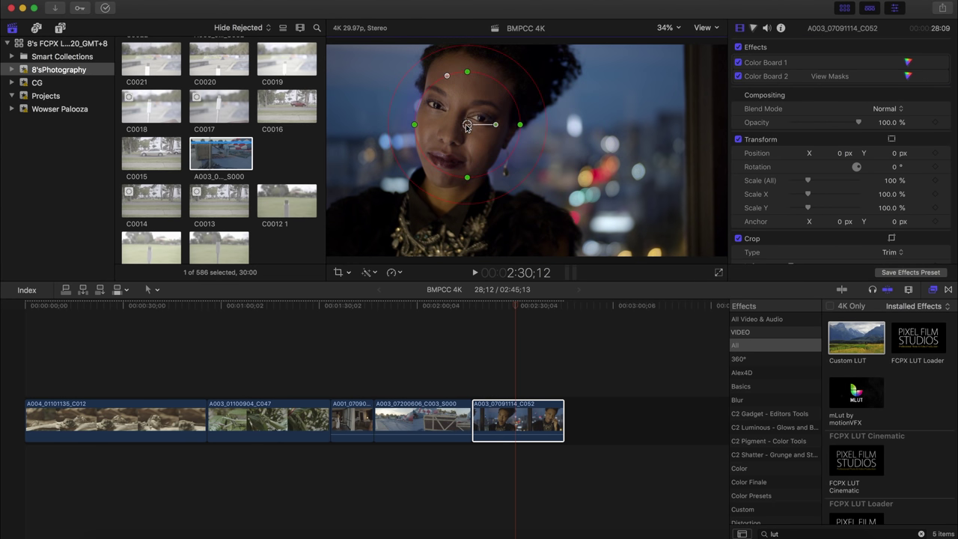
{"action": "left_click_drag", "start_coordinate": [466, 72], "coordinate": [471, 49]}
{"action": "left_click_drag", "start_coordinate": [467, 200], "coordinate": [465, 196]}
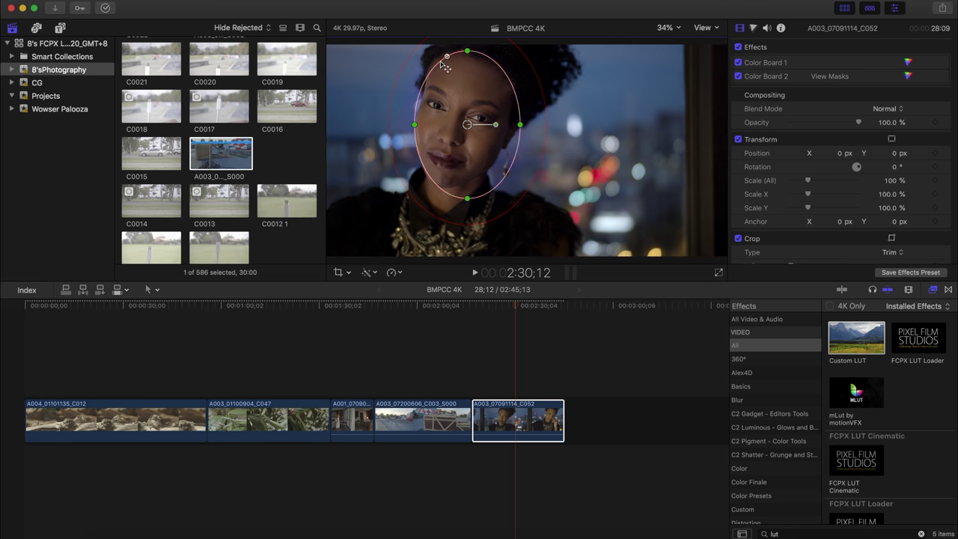
{"action": "left_click_drag", "start_coordinate": [467, 125], "coordinate": [462, 124]}
{"action": "left_click_drag", "start_coordinate": [439, 57], "coordinate": [438, 57]}
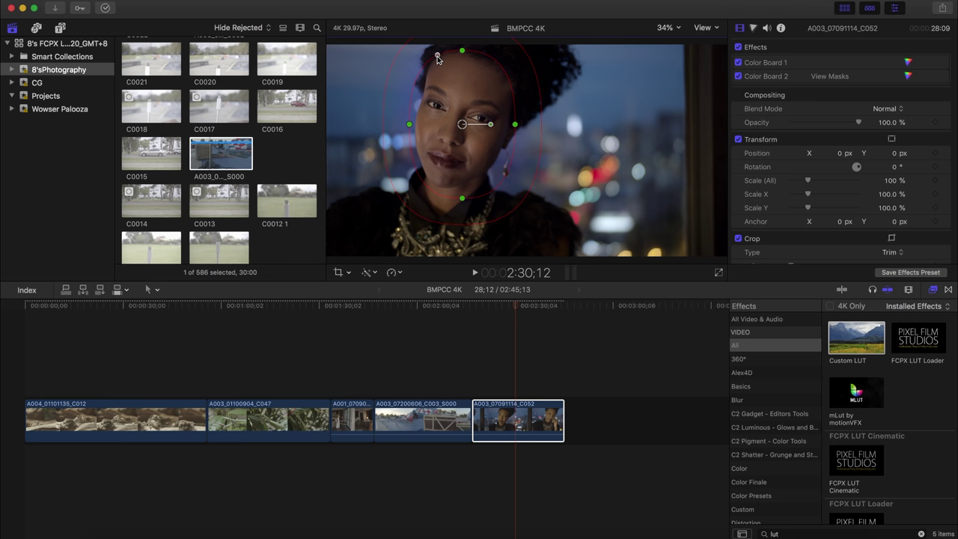
{"action": "left_click_drag", "start_coordinate": [491, 125], "coordinate": [460, 134]}
Step: Hide the shape mask overlay and switch Color Board 2 off and on to compare the skin tone correction
{"action": "mouse_move", "coordinate": [872, 84]}
{"action": "left_click", "coordinate": [926, 76]}
{"action": "left_click", "coordinate": [892, 90]}
{"action": "left_click", "coordinate": [738, 77]}
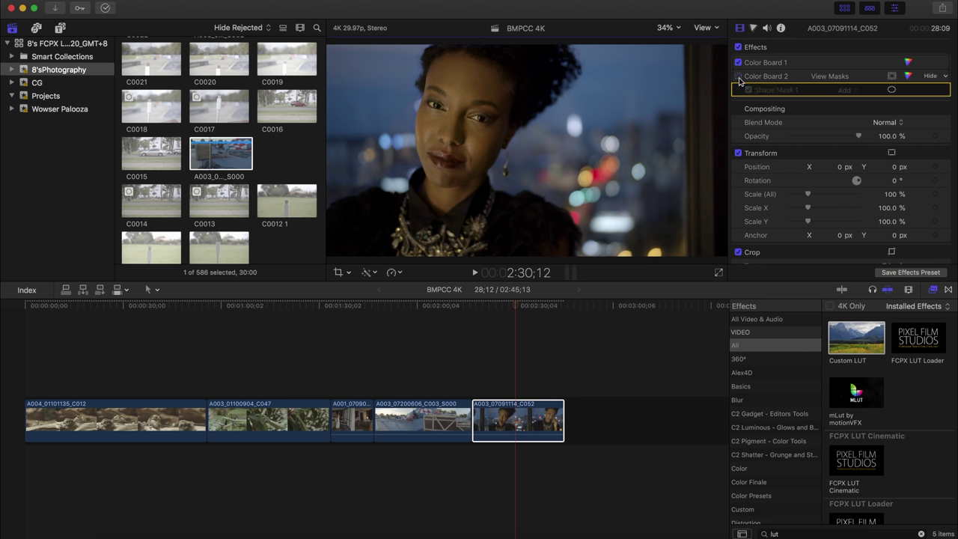
{"action": "left_click", "coordinate": [737, 77]}
{"action": "left_click", "coordinate": [738, 76]}
{"action": "left_click", "coordinate": [738, 77]}
Step: Ease the Color Board 2 midtones color to -16% at 68° inside the face mask and return to the effects list
{"action": "mouse_move", "coordinate": [912, 78]}
{"action": "left_click", "coordinate": [911, 76]}
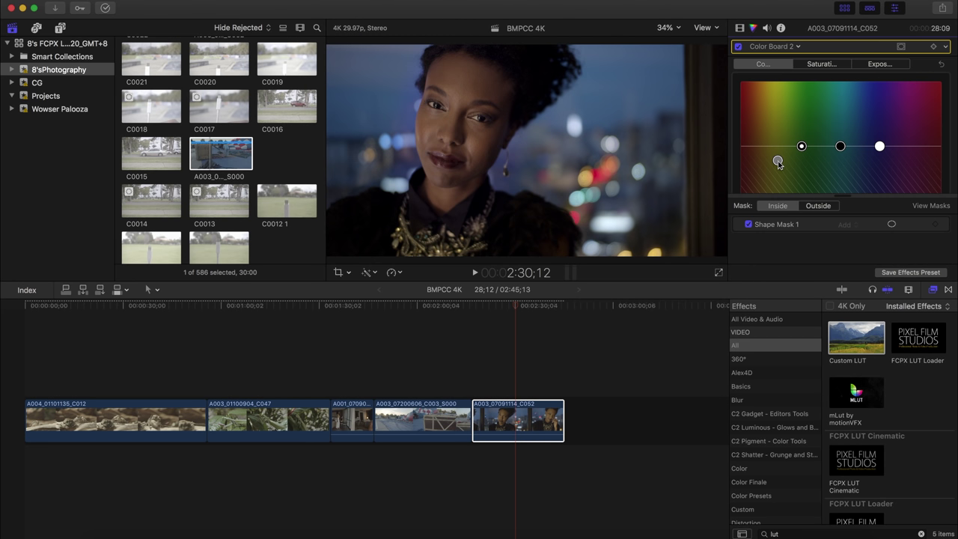
{"action": "scroll", "coordinate": [838, 164], "scroll_direction": "down", "scroll_amount": 1}
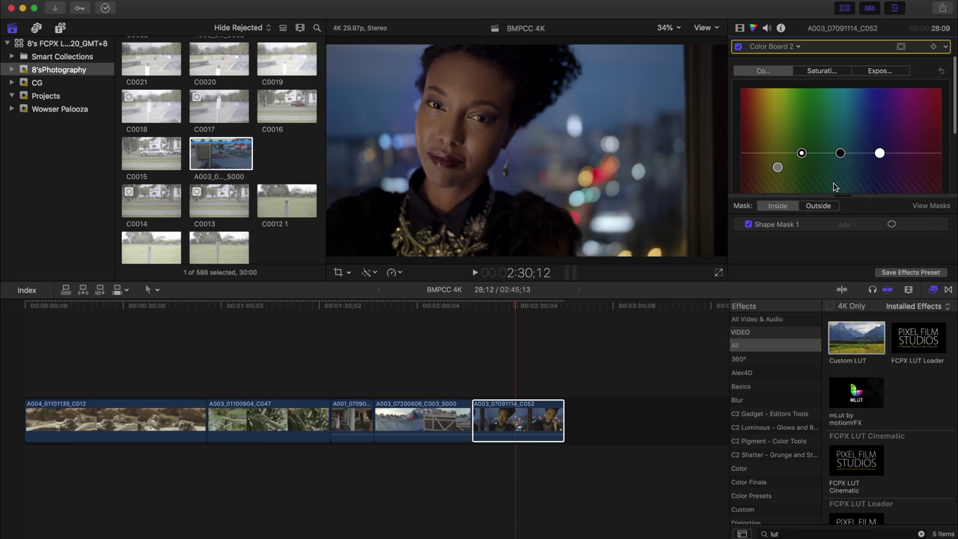
{"action": "scroll", "coordinate": [842, 155], "scroll_direction": "down", "scroll_amount": 5}
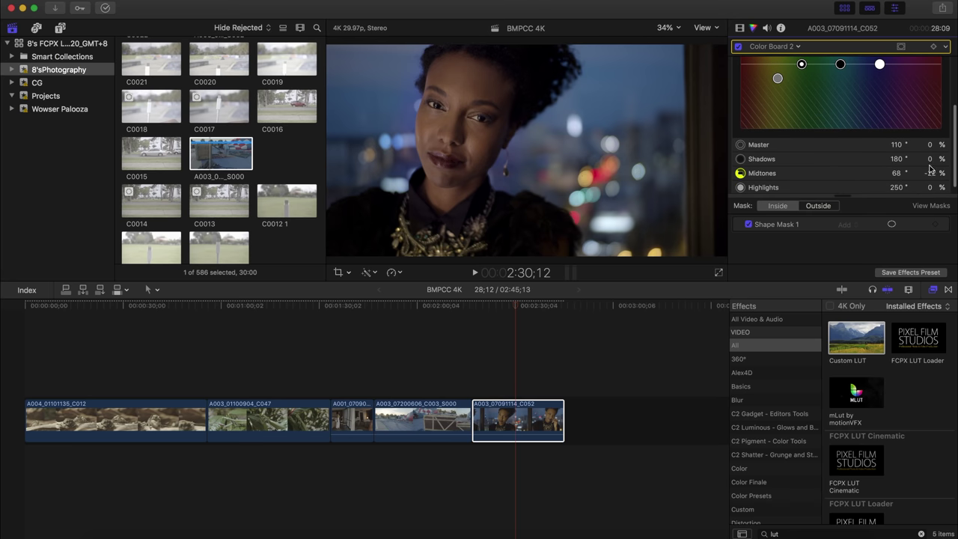
{"action": "left_click_drag", "start_coordinate": [778, 79], "coordinate": [779, 76]}
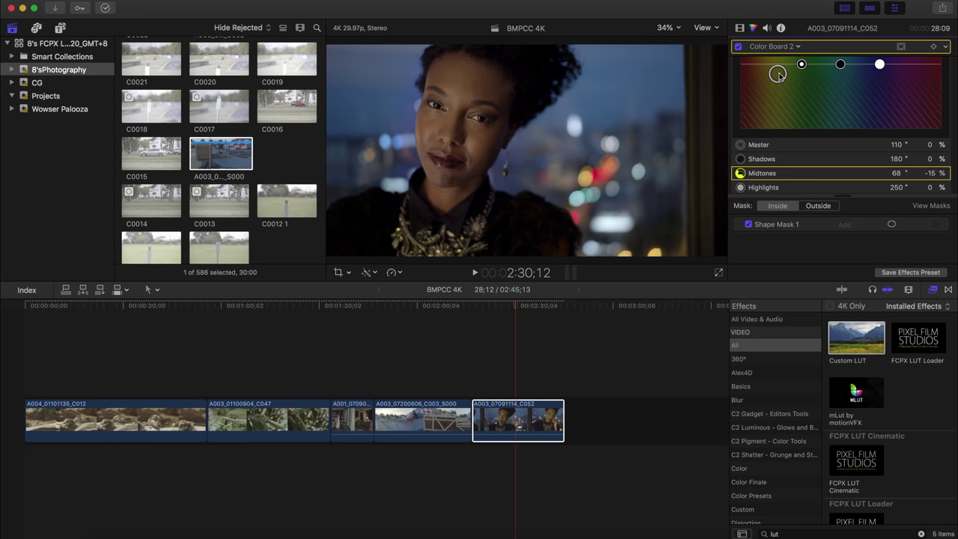
{"action": "scroll", "coordinate": [803, 98], "scroll_direction": "up", "scroll_amount": 5}
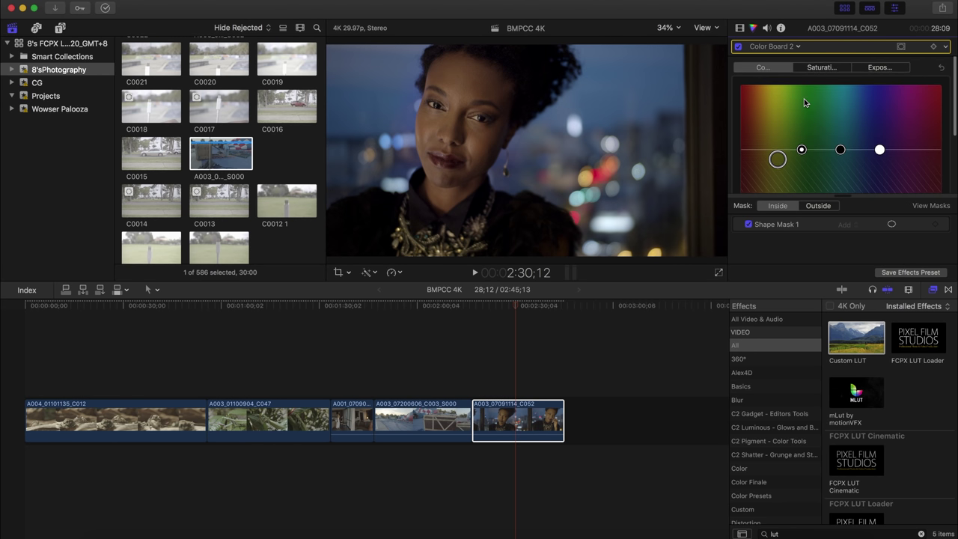
{"action": "left_click", "coordinate": [739, 28]}
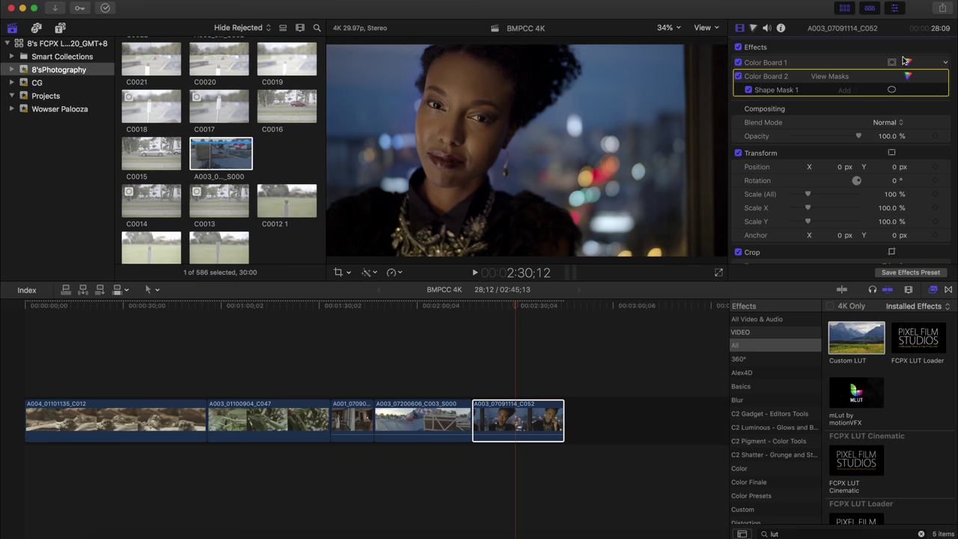
Step: Move to 2:35;04 and magnify the dark window frame to 200% to check noise in the graded shadows
{"action": "left_click", "coordinate": [530, 307]}
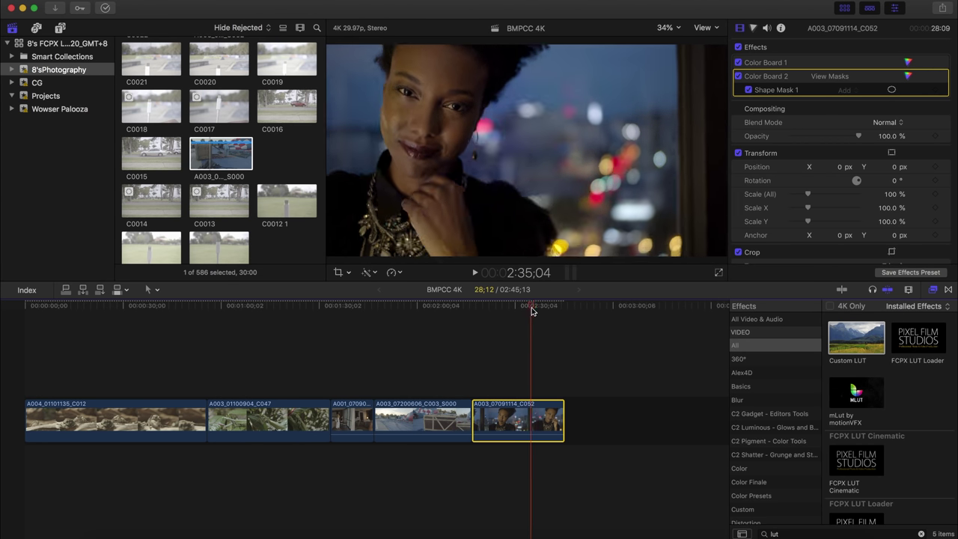
{"action": "key", "text": "z"}
{"action": "left_click", "coordinate": [707, 202]}
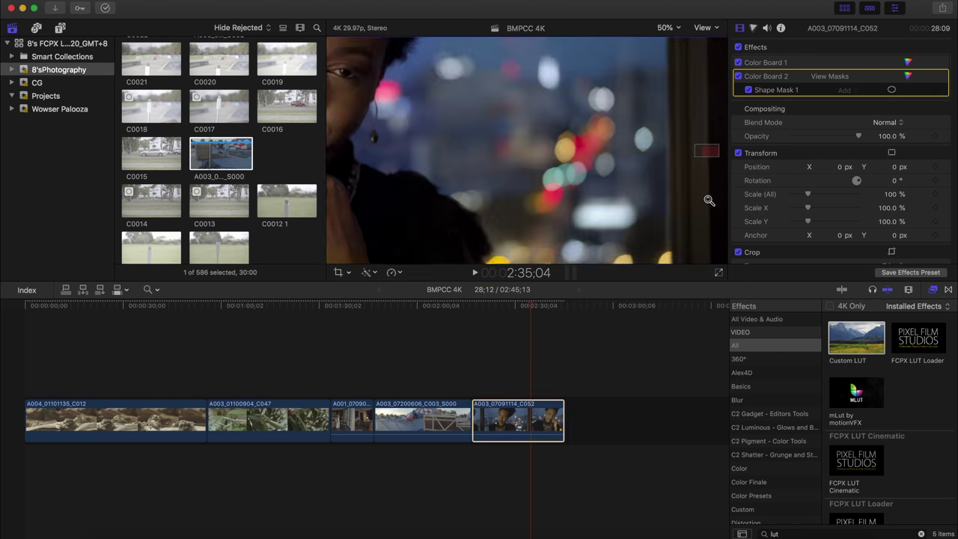
{"action": "left_click", "coordinate": [689, 197]}
{"action": "left_click", "coordinate": [669, 193]}
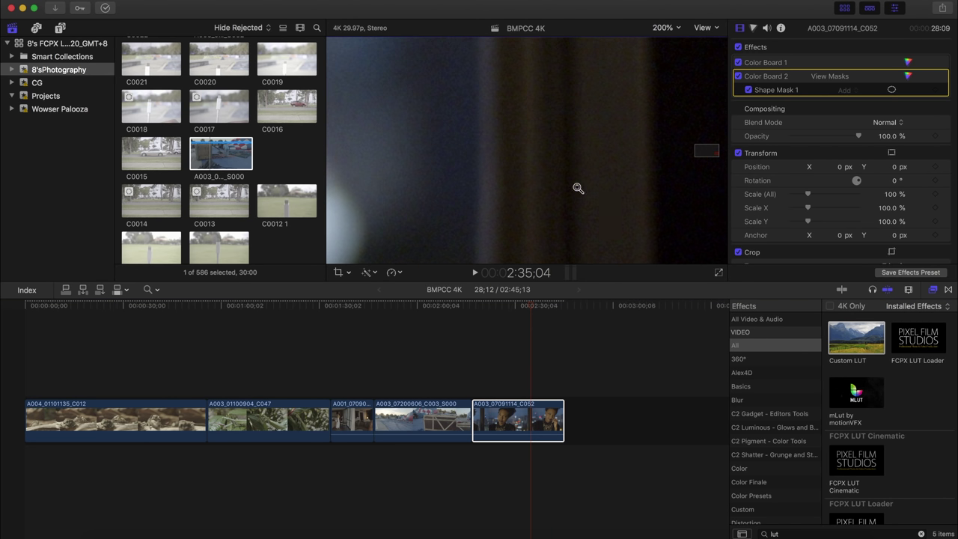
Step: Apply the mLut by motionVFX effect to the woman's clip at 2:28;25 and load OSIRIS_M31 - Rec.709 from the M31 category
{"action": "left_click", "coordinate": [670, 30]}
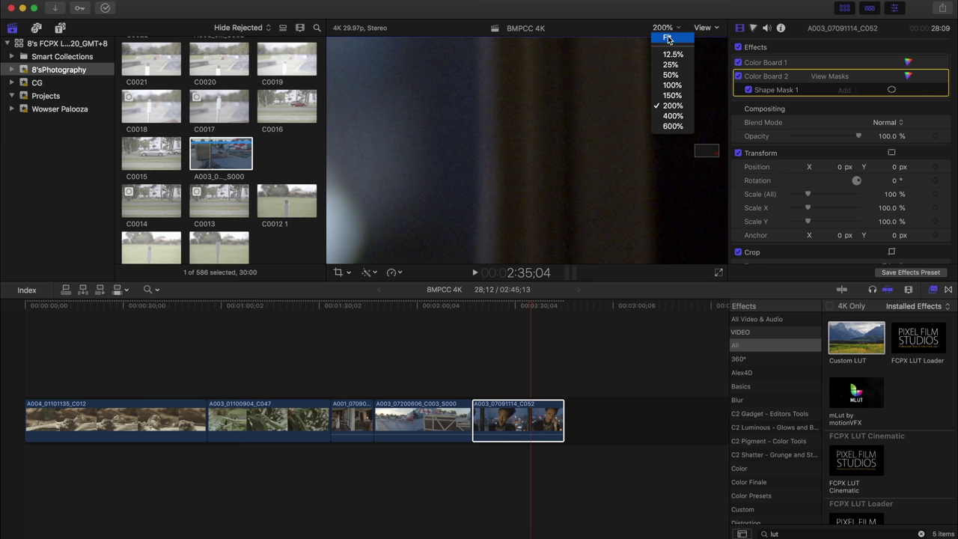
{"action": "left_click", "coordinate": [667, 36]}
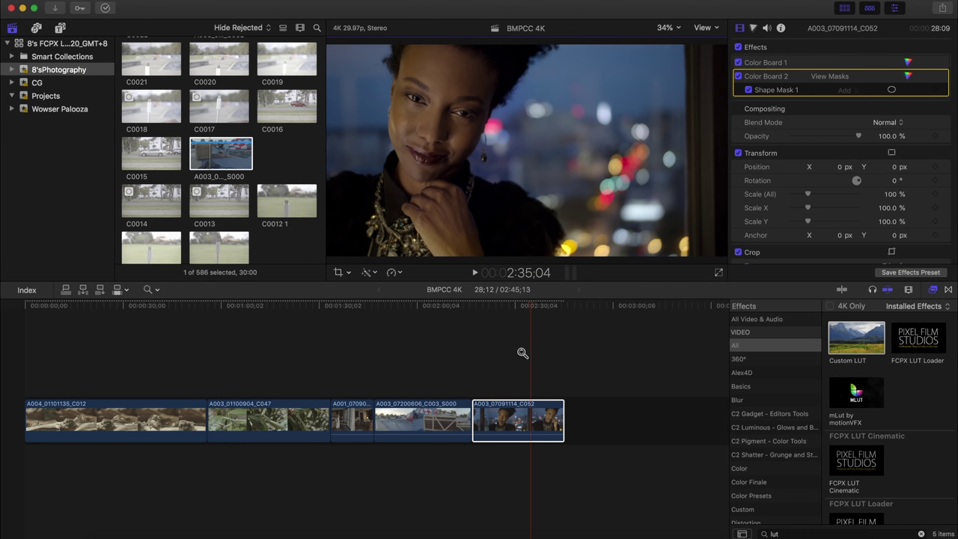
{"action": "left_click_drag", "start_coordinate": [531, 310], "coordinate": [511, 308]}
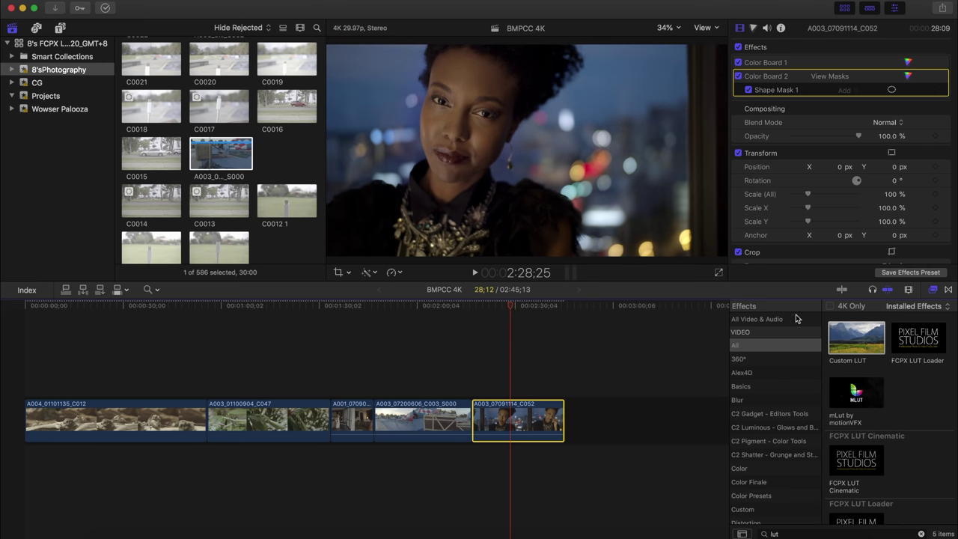
{"action": "double_click", "coordinate": [845, 395]}
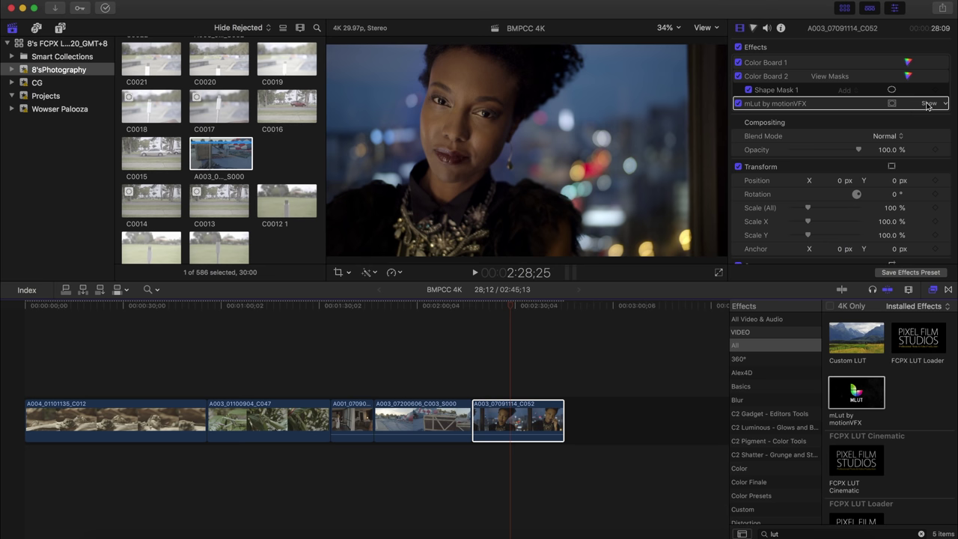
{"action": "left_click", "coordinate": [928, 103]}
{"action": "left_click", "coordinate": [846, 128]}
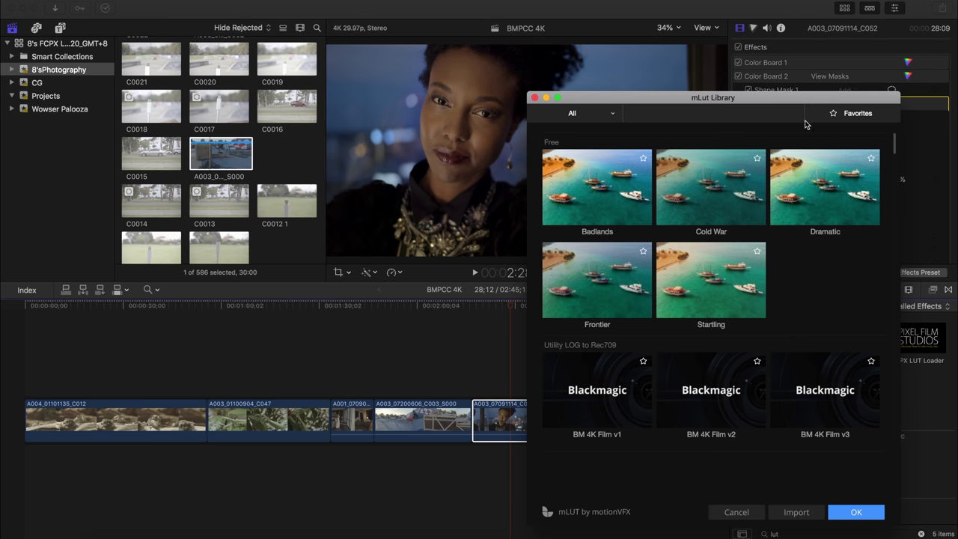
{"action": "left_click", "coordinate": [610, 114]}
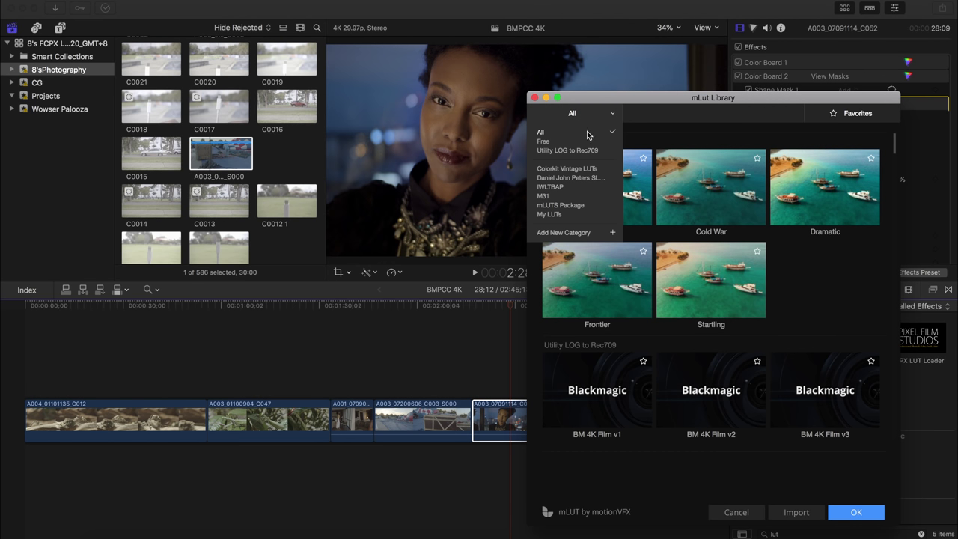
{"action": "left_click", "coordinate": [544, 197]}
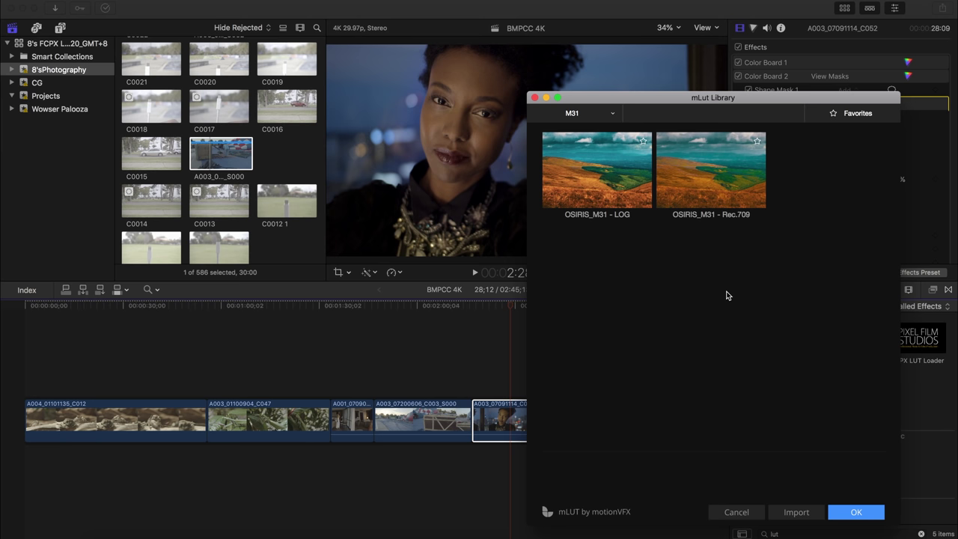
{"action": "key", "text": "Return"}
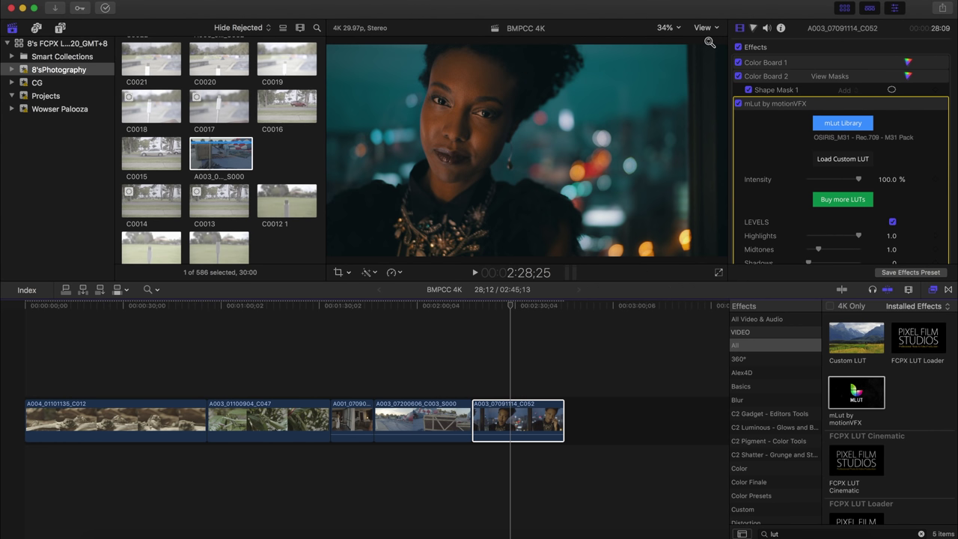
Step: Set the mLut intensity to 50% and collapse the effect's parameters
{"action": "left_click_drag", "start_coordinate": [858, 181], "coordinate": [826, 180]}
{"action": "left_click", "coordinate": [886, 179]}
{"action": "type", "text": "5"}
{"action": "key", "text": "Return"}
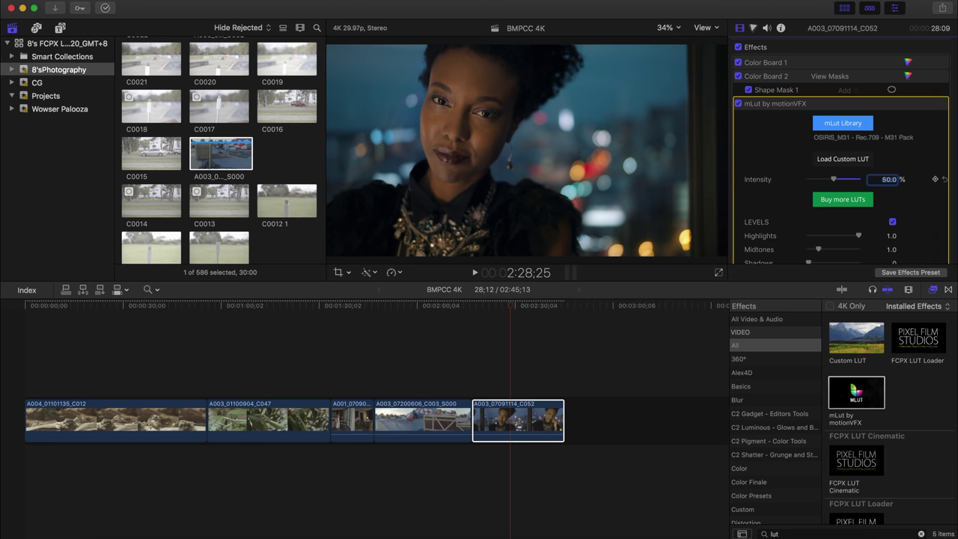
{"action": "left_click", "coordinate": [930, 103]}
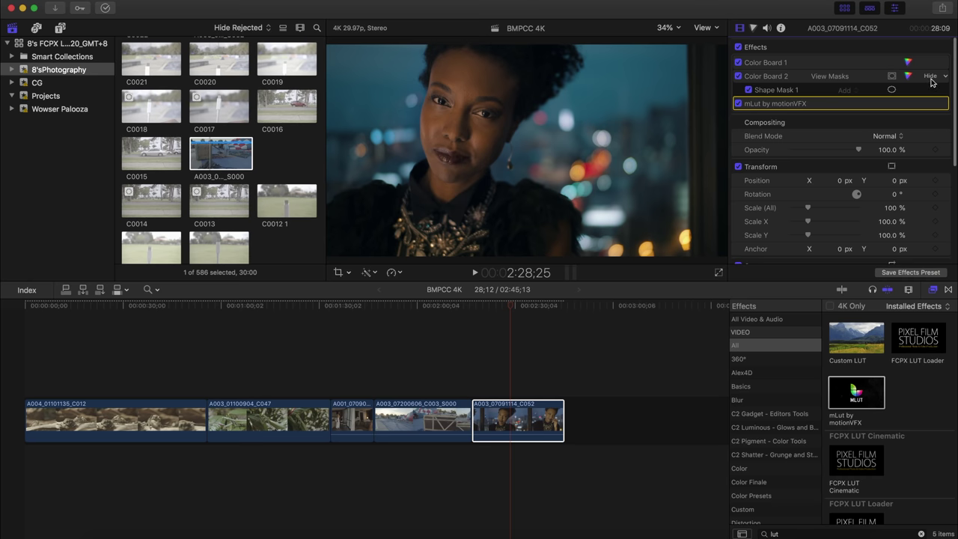
Step: Try moving mLut ahead of Color Board 2 and trimming the frame with Crop
{"action": "left_click", "coordinate": [931, 76]}
{"action": "left_click_drag", "start_coordinate": [781, 93], "coordinate": [781, 75]}
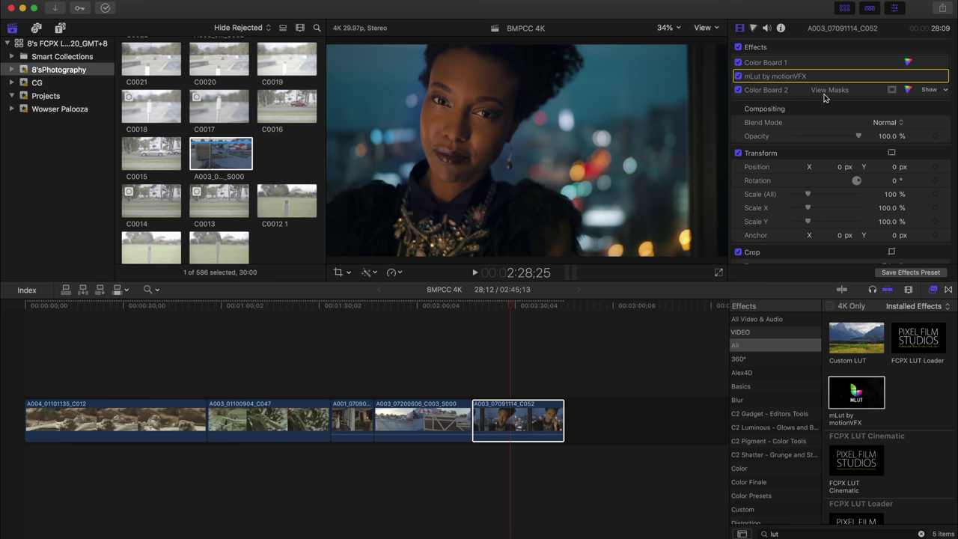
{"action": "left_click", "coordinate": [796, 95]}
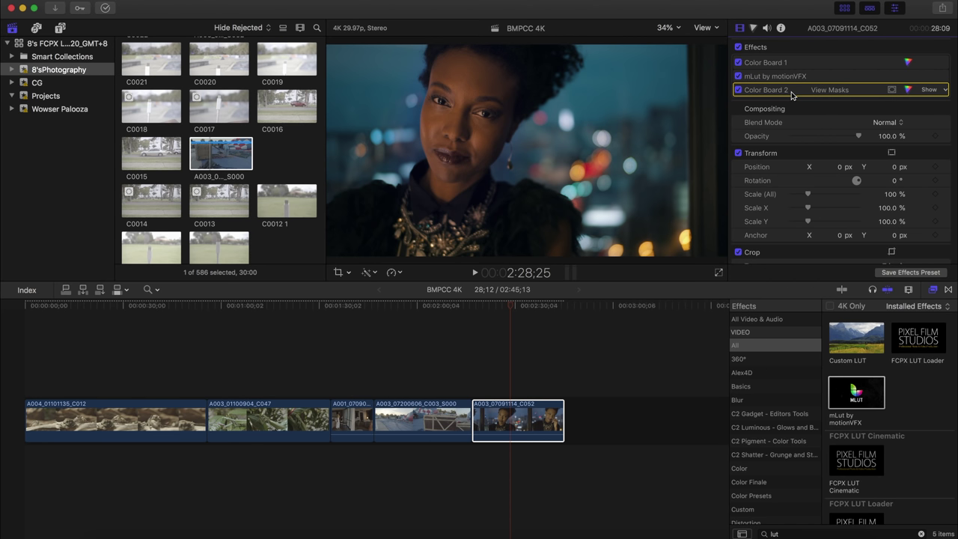
{"action": "left_click", "coordinate": [927, 89]}
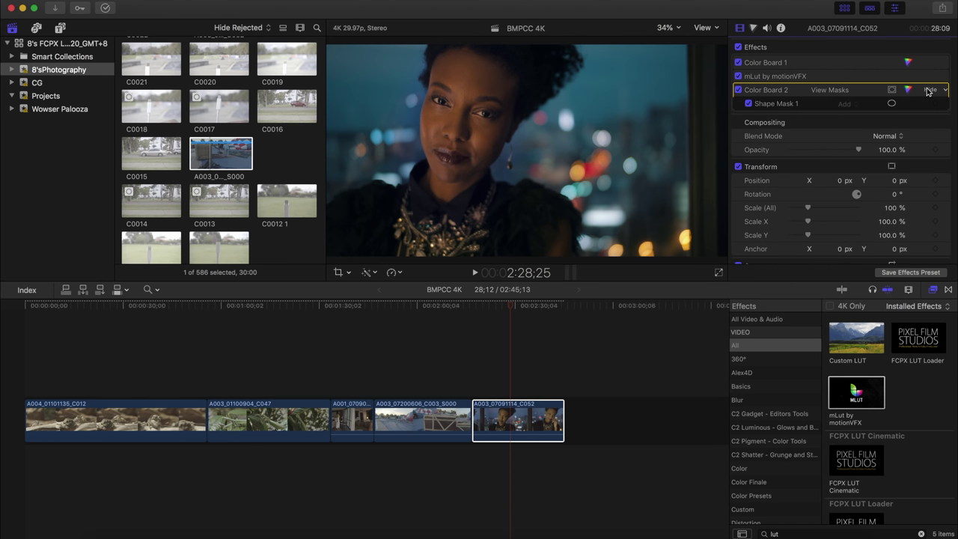
{"action": "scroll", "coordinate": [849, 194], "scroll_direction": "down", "scroll_amount": 2}
{"action": "scroll", "coordinate": [850, 194], "scroll_direction": "down", "scroll_amount": 3}
{"action": "left_click_drag", "start_coordinate": [791, 212], "coordinate": [872, 228]}
Step: Compare the effect order at 2:23;18 by placing Color Board 2 below mLut and back above it
{"action": "left_click", "coordinate": [489, 307]}
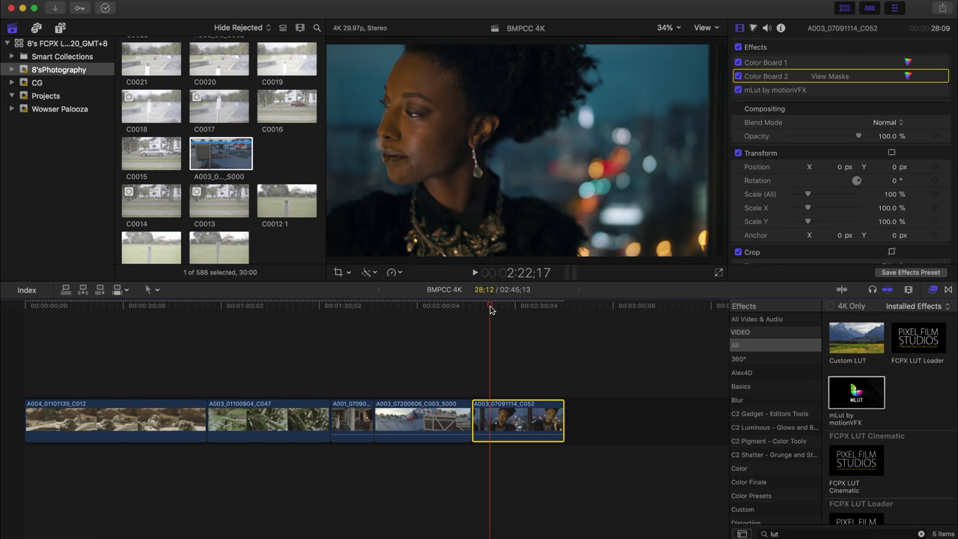
{"action": "left_click_drag", "start_coordinate": [490, 306], "coordinate": [493, 307]}
{"action": "left_click_drag", "start_coordinate": [778, 75], "coordinate": [781, 94]}
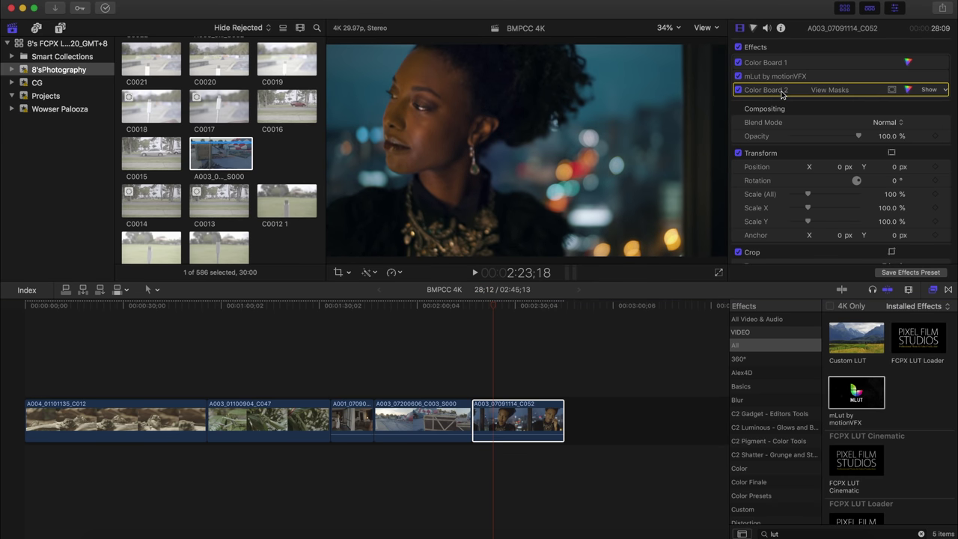
{"action": "left_click_drag", "start_coordinate": [782, 93], "coordinate": [781, 76]}
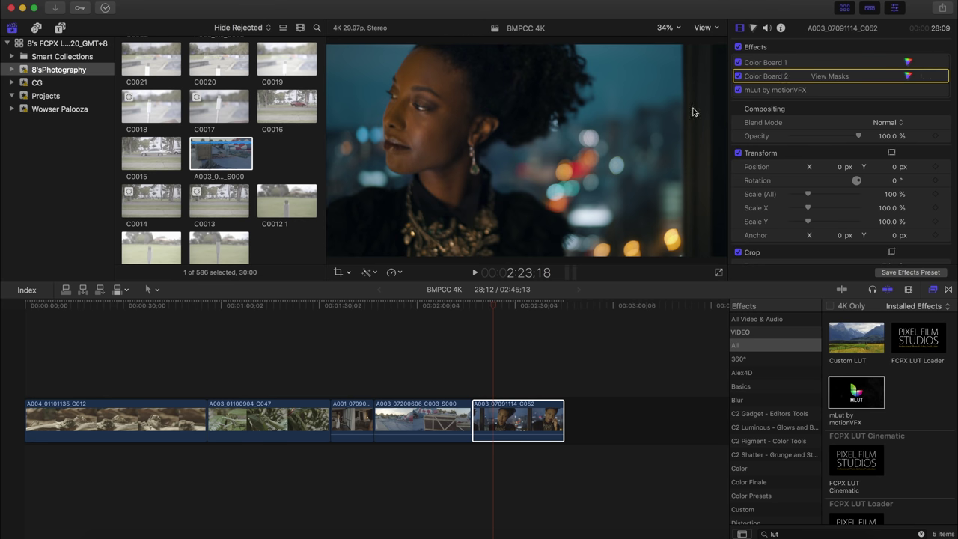
Step: Move to 2:30;07, check the Color Board 2 shape mask outline over the woman's face and hide the overlay
{"action": "left_click_drag", "start_coordinate": [494, 307], "coordinate": [515, 308]}
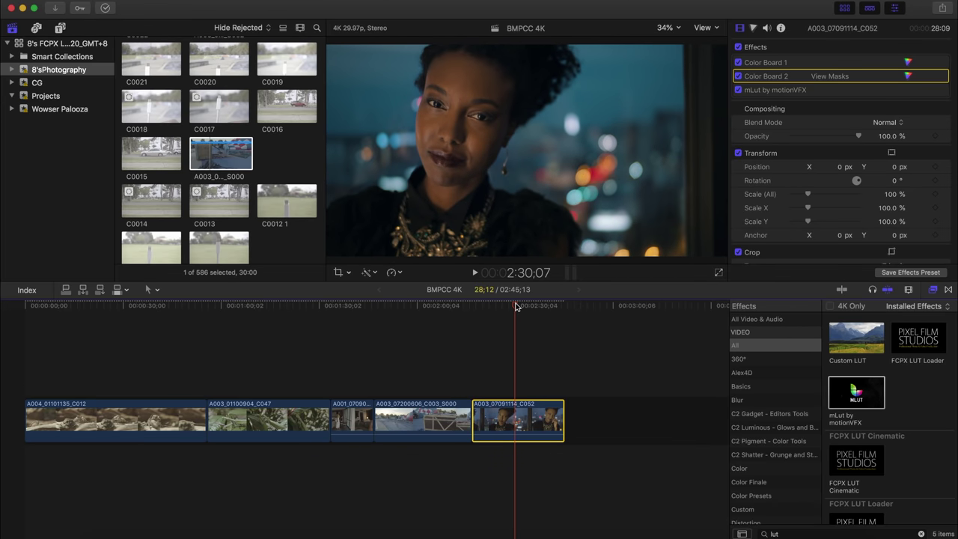
{"action": "left_click", "coordinate": [891, 75]}
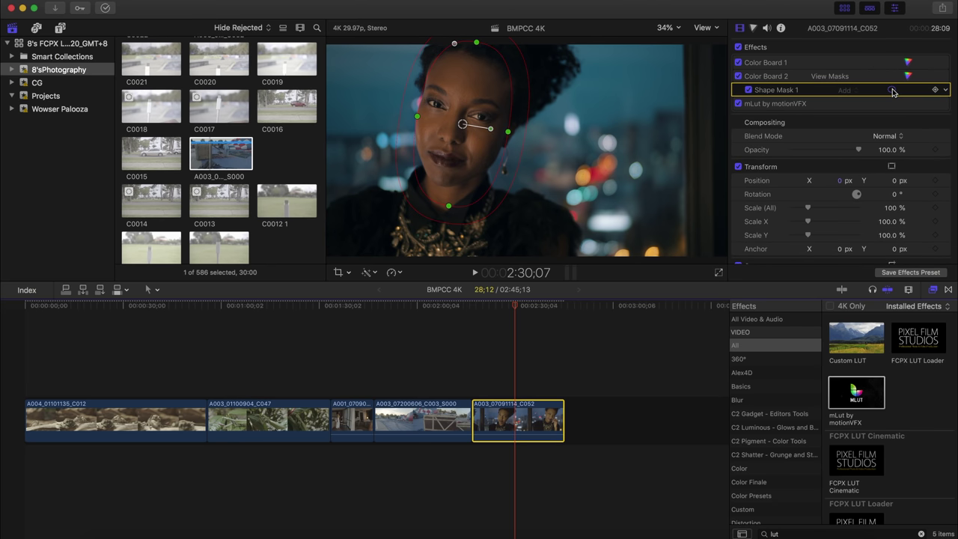
{"action": "left_click", "coordinate": [891, 90]}
Step: Check the face's skin tone on the vectorscope using a temporary crop (left 993, right 2384.8, top 355.8, bottom 1026.8 px), and restore the full view
{"action": "scroll", "coordinate": [810, 208], "scroll_direction": "down", "scroll_amount": 5}
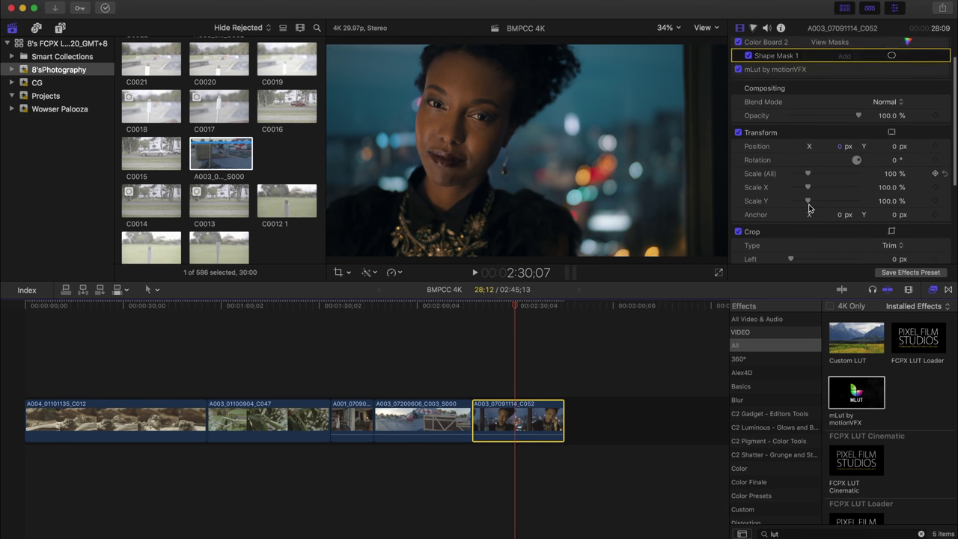
{"action": "left_click_drag", "start_coordinate": [791, 205], "coordinate": [891, 207]}
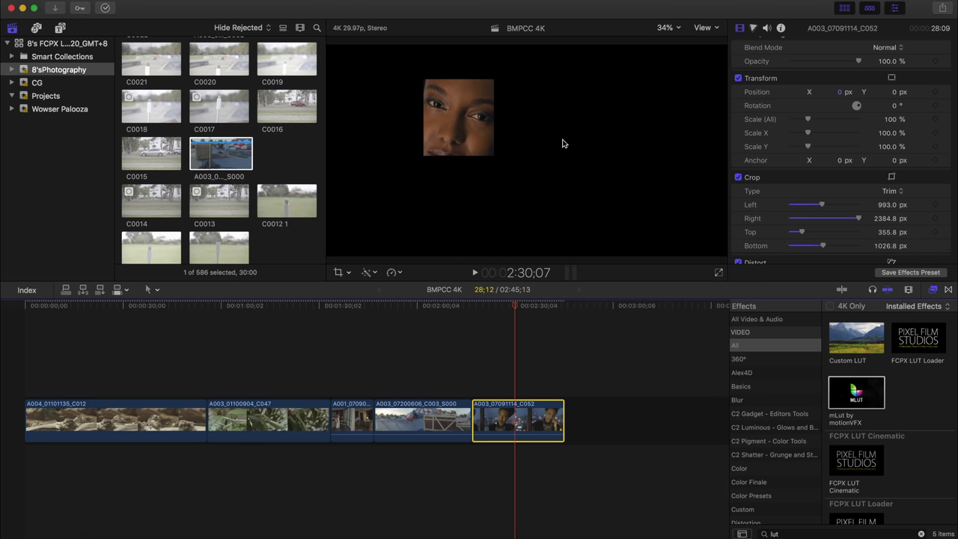
{"action": "key", "text": "super+7"}
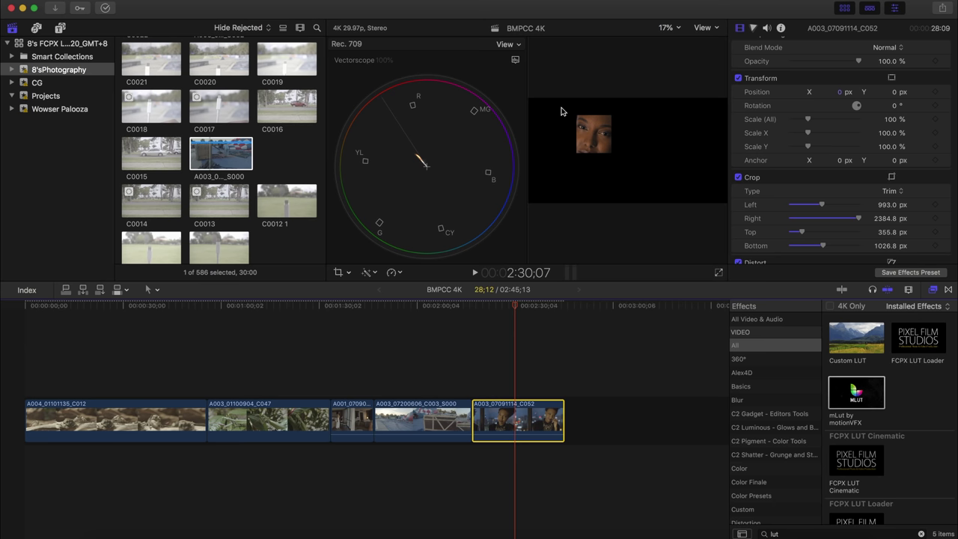
{"action": "left_click", "coordinate": [665, 28]}
{"action": "left_click", "coordinate": [667, 38]}
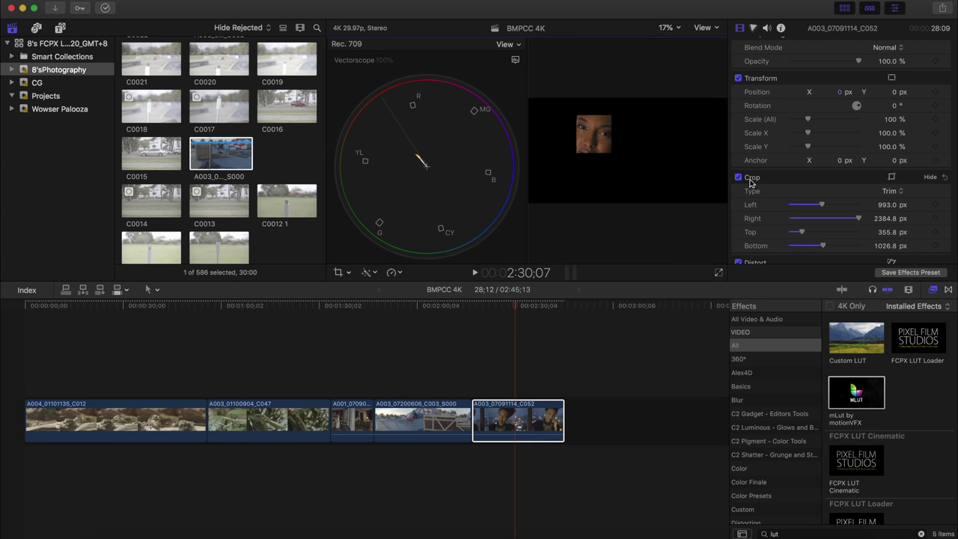
{"action": "left_click", "coordinate": [945, 177]}
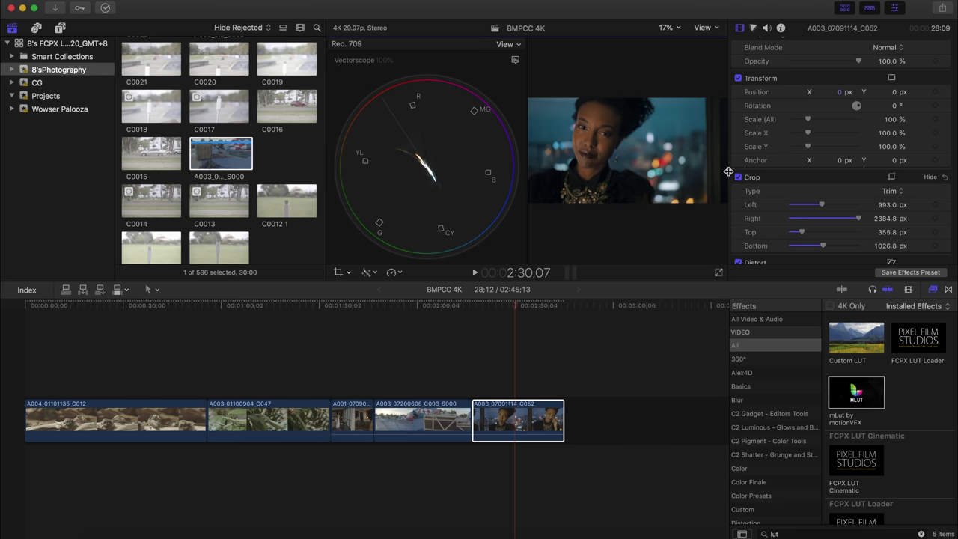
{"action": "key", "text": "super+7"}
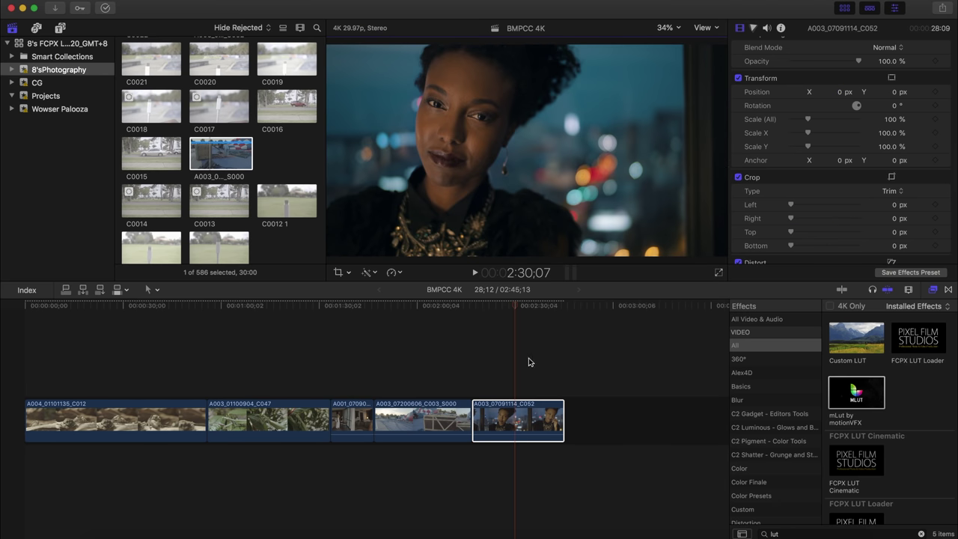
Step: Review the graded balloon clip at 1:52;10 and the hotel room clip at 1:38;12
{"action": "left_click", "coordinate": [416, 324]}
{"action": "left_click_drag", "start_coordinate": [414, 309], "coordinate": [393, 312]}
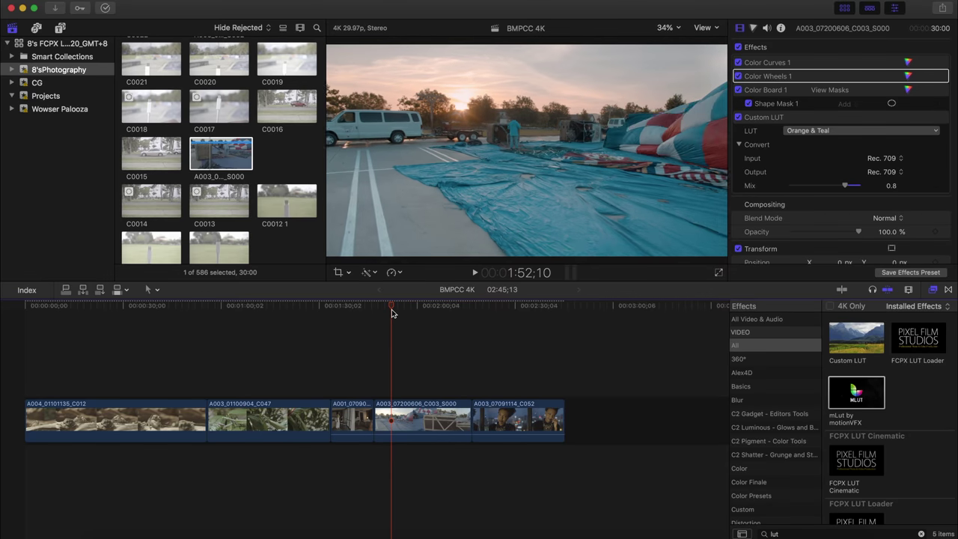
{"action": "left_click", "coordinate": [346, 342]}
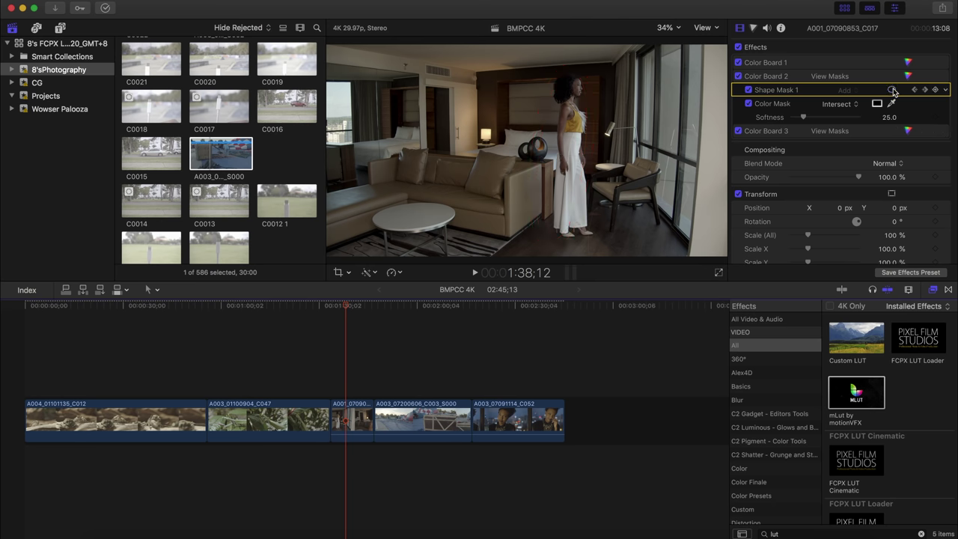
Step: Select the woman's portrait clip at 2:28;10 and switch all its effects off and on twice to compare the grade
{"action": "left_click", "coordinate": [509, 374]}
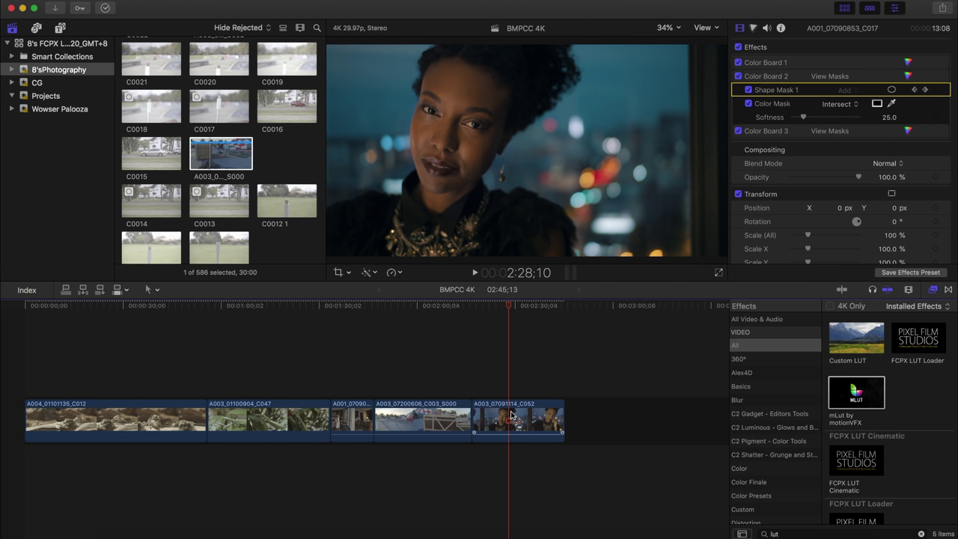
{"action": "key", "text": "c"}
{"action": "left_click", "coordinate": [739, 48]}
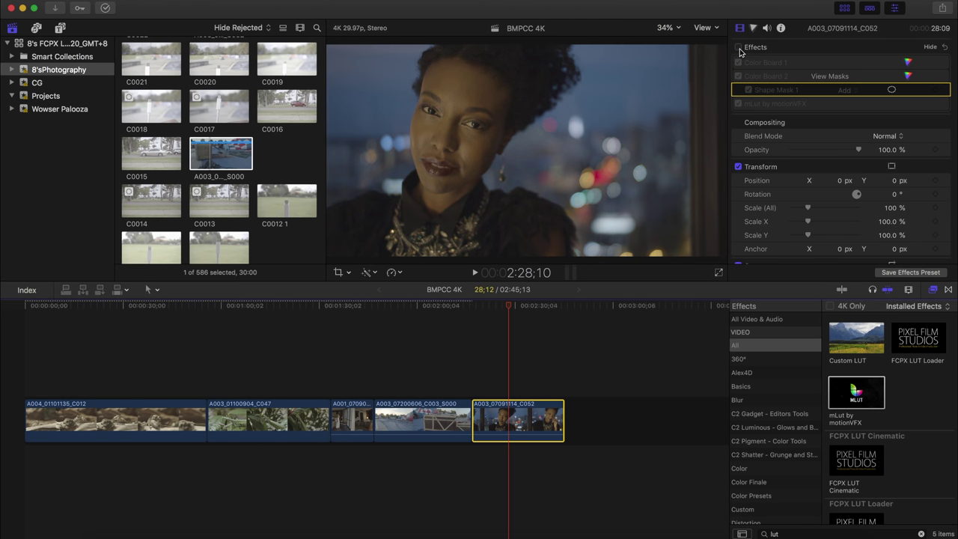
{"action": "left_click", "coordinate": [739, 48]}
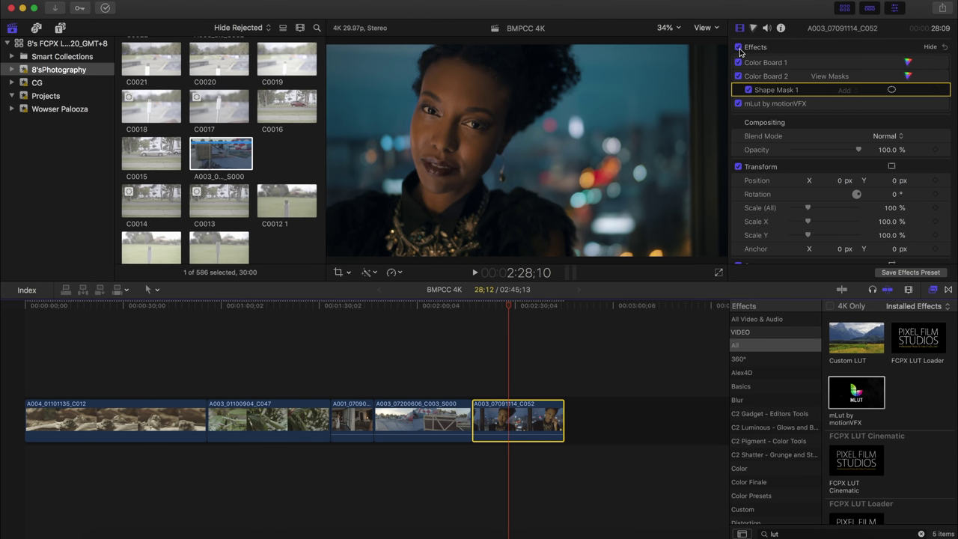
{"action": "left_click", "coordinate": [738, 48]}
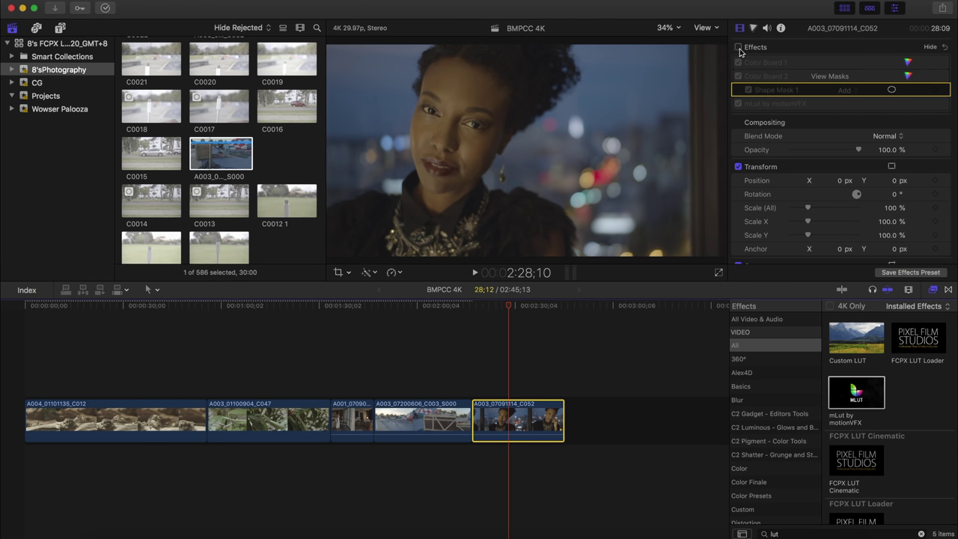
{"action": "left_click", "coordinate": [739, 48]}
Step: Review the grades of the mantis clip, the spider clip at 22;04 and the hotel room clip at 1:37;00
{"action": "left_click", "coordinate": [278, 364]}
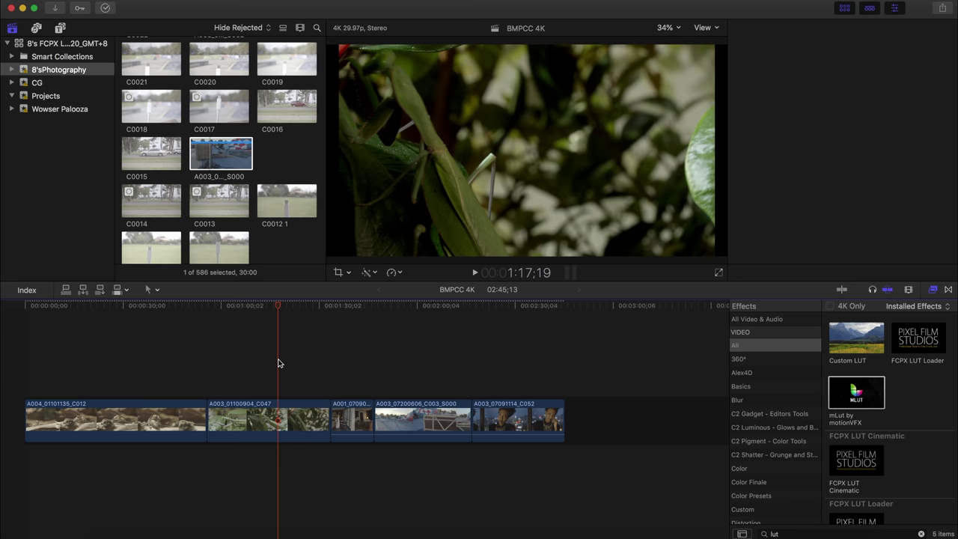
{"action": "left_click", "coordinate": [252, 359]}
{"action": "left_click", "coordinate": [229, 363]}
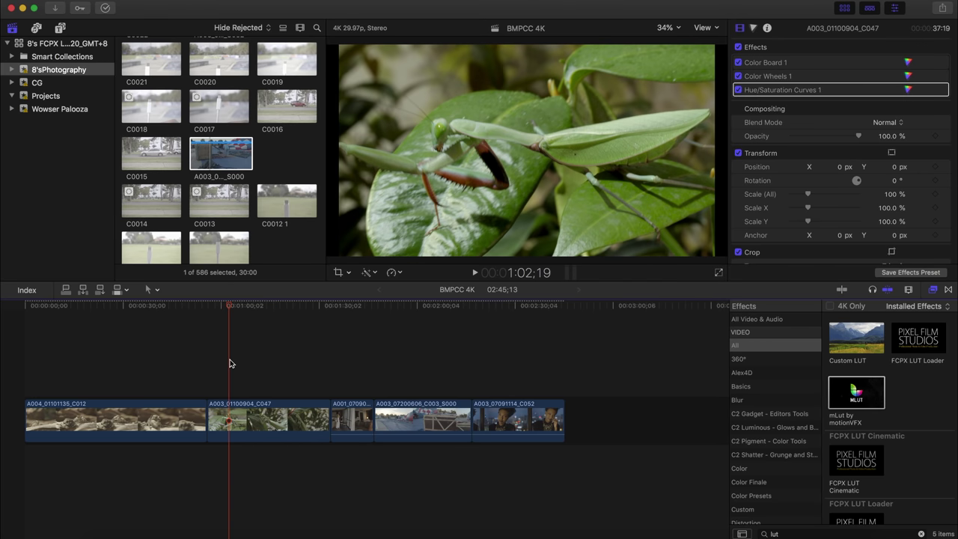
{"action": "left_click", "coordinate": [238, 362]}
{"action": "left_click", "coordinate": [129, 361]}
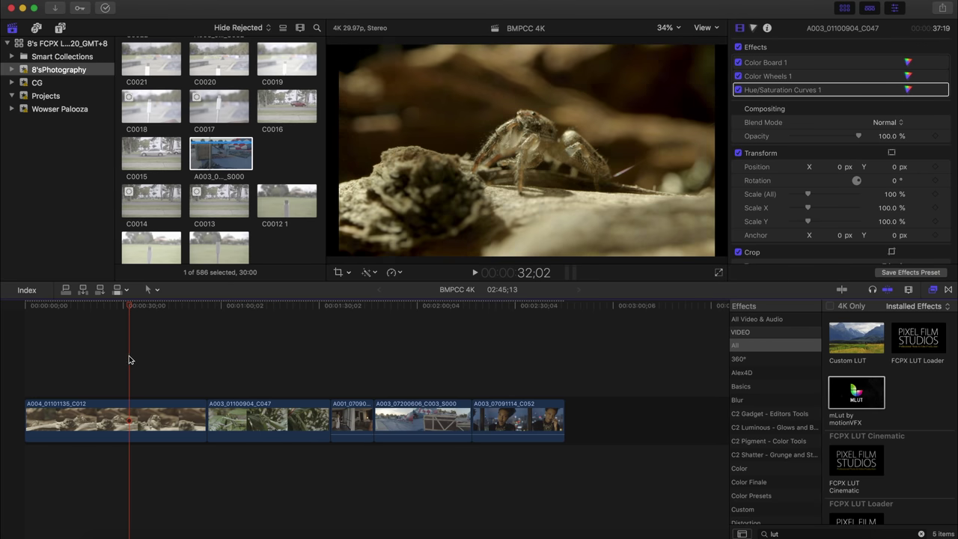
{"action": "left_click", "coordinate": [97, 352]}
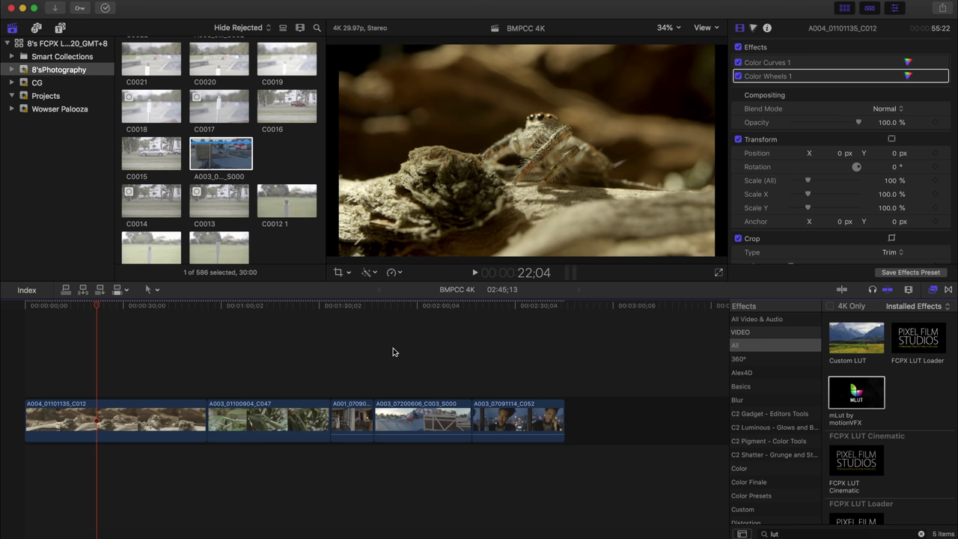
{"action": "left_click", "coordinate": [344, 365]}
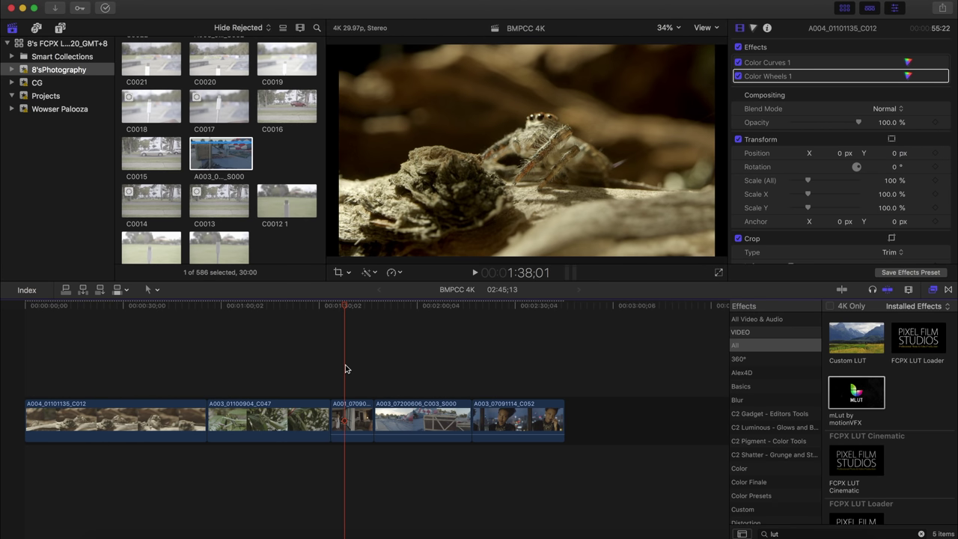
{"action": "left_click_drag", "start_coordinate": [346, 309], "coordinate": [342, 309]}
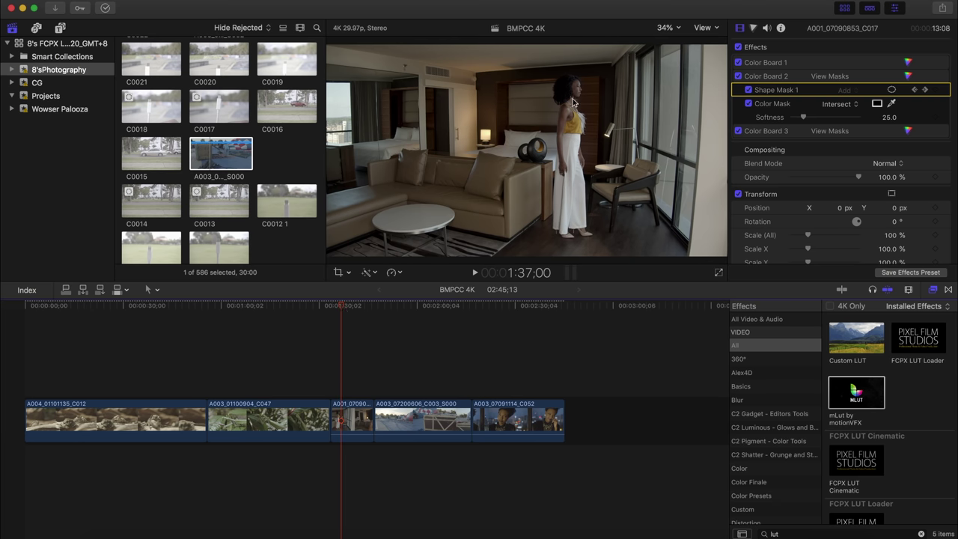